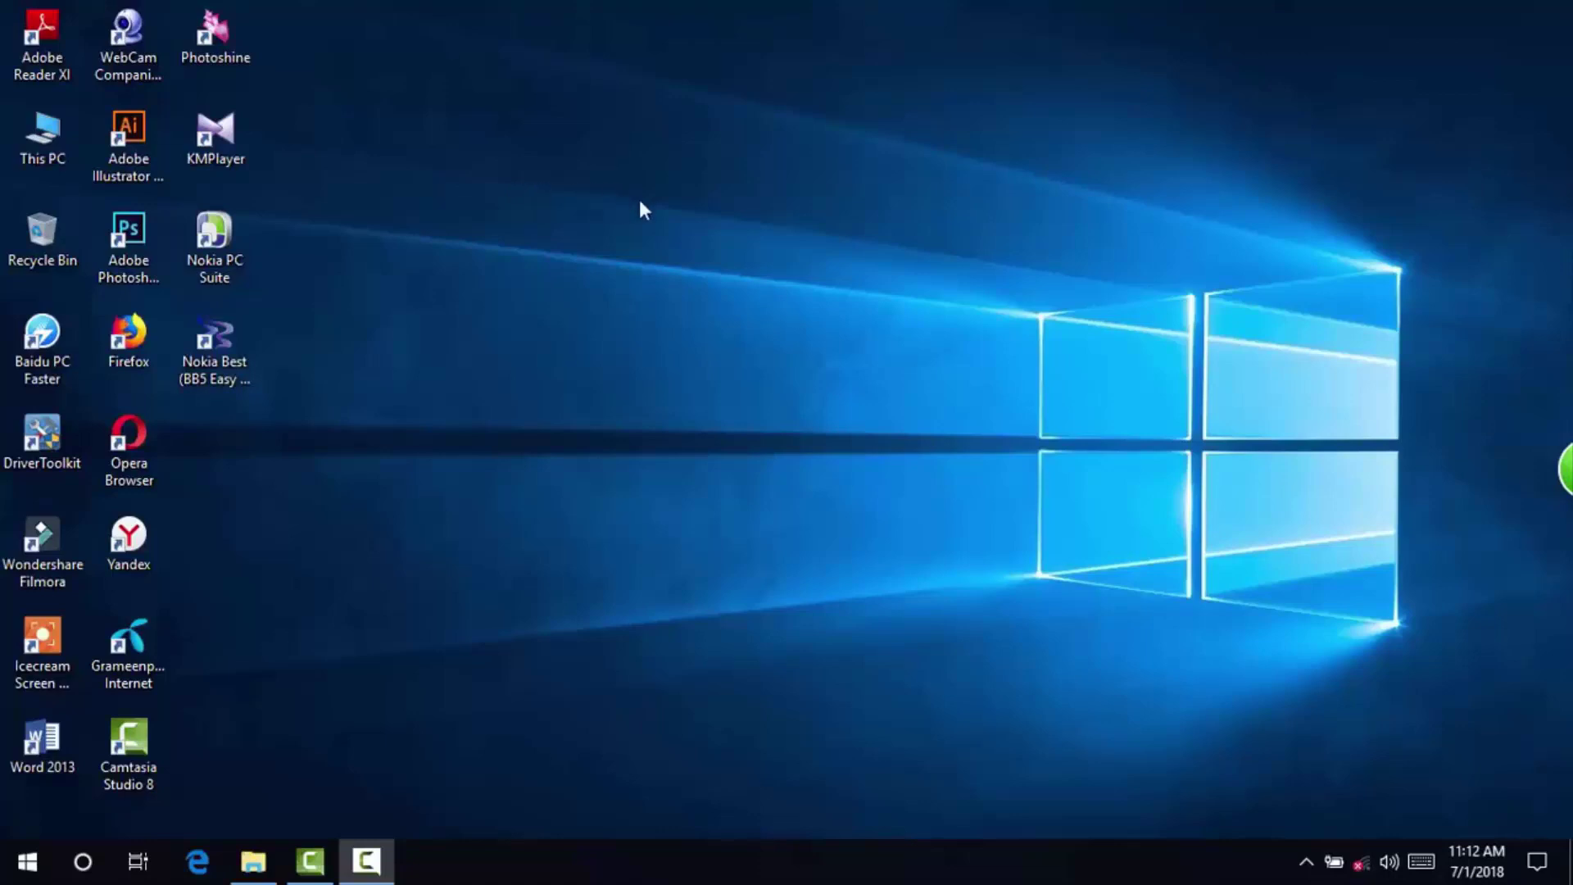
# Refresh the desktop twice from its shortcut menu.
pyautogui.rightClick(765, 286)
pyautogui.click(782, 351)
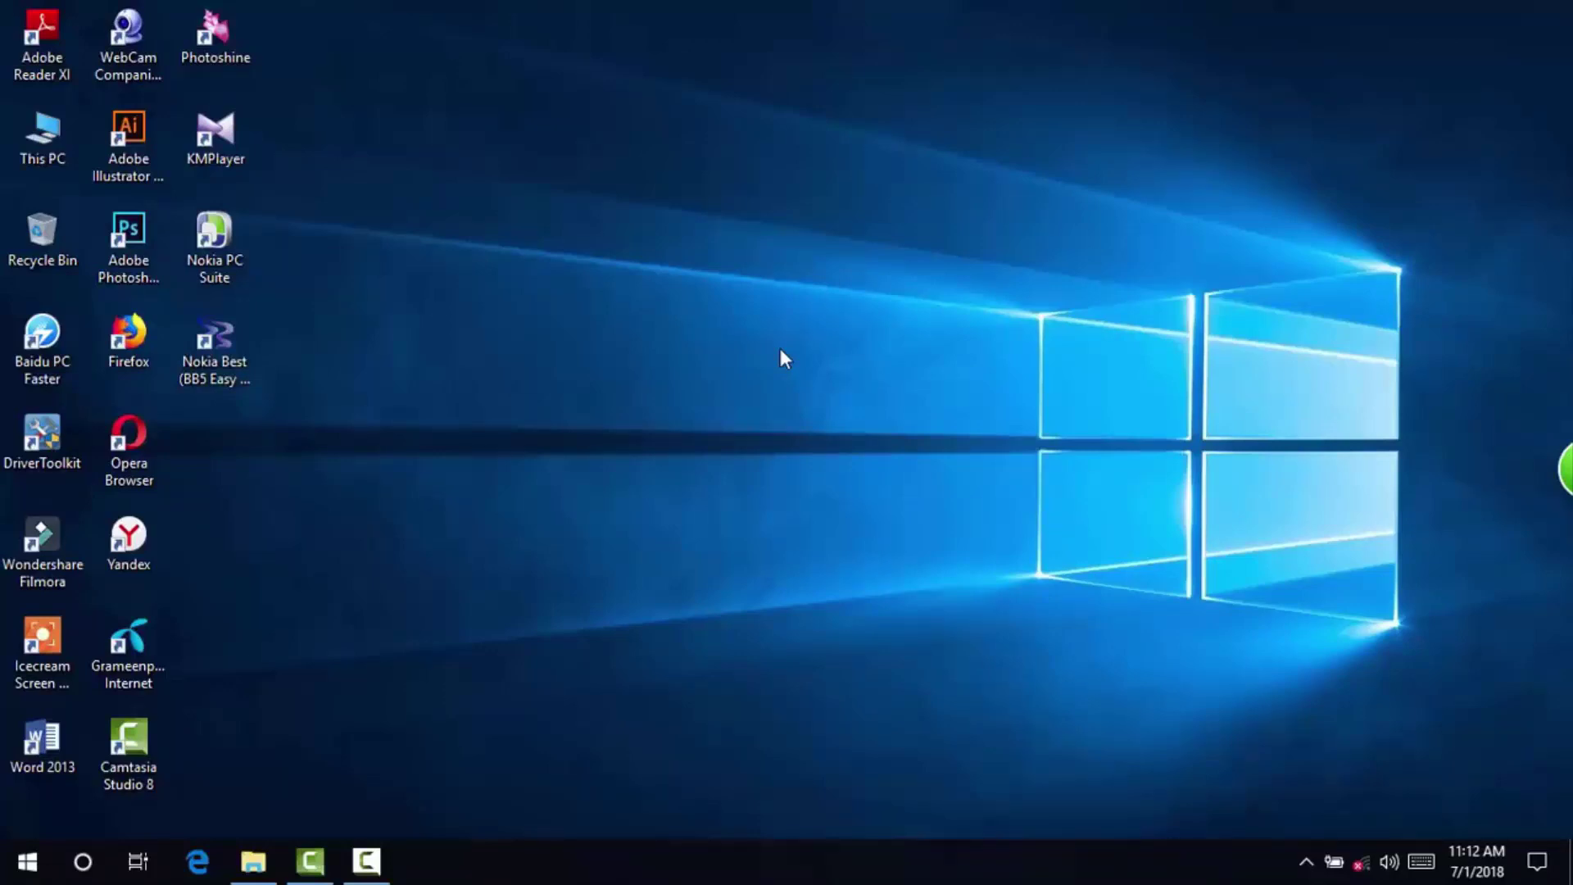
pyautogui.rightClick(780, 348)
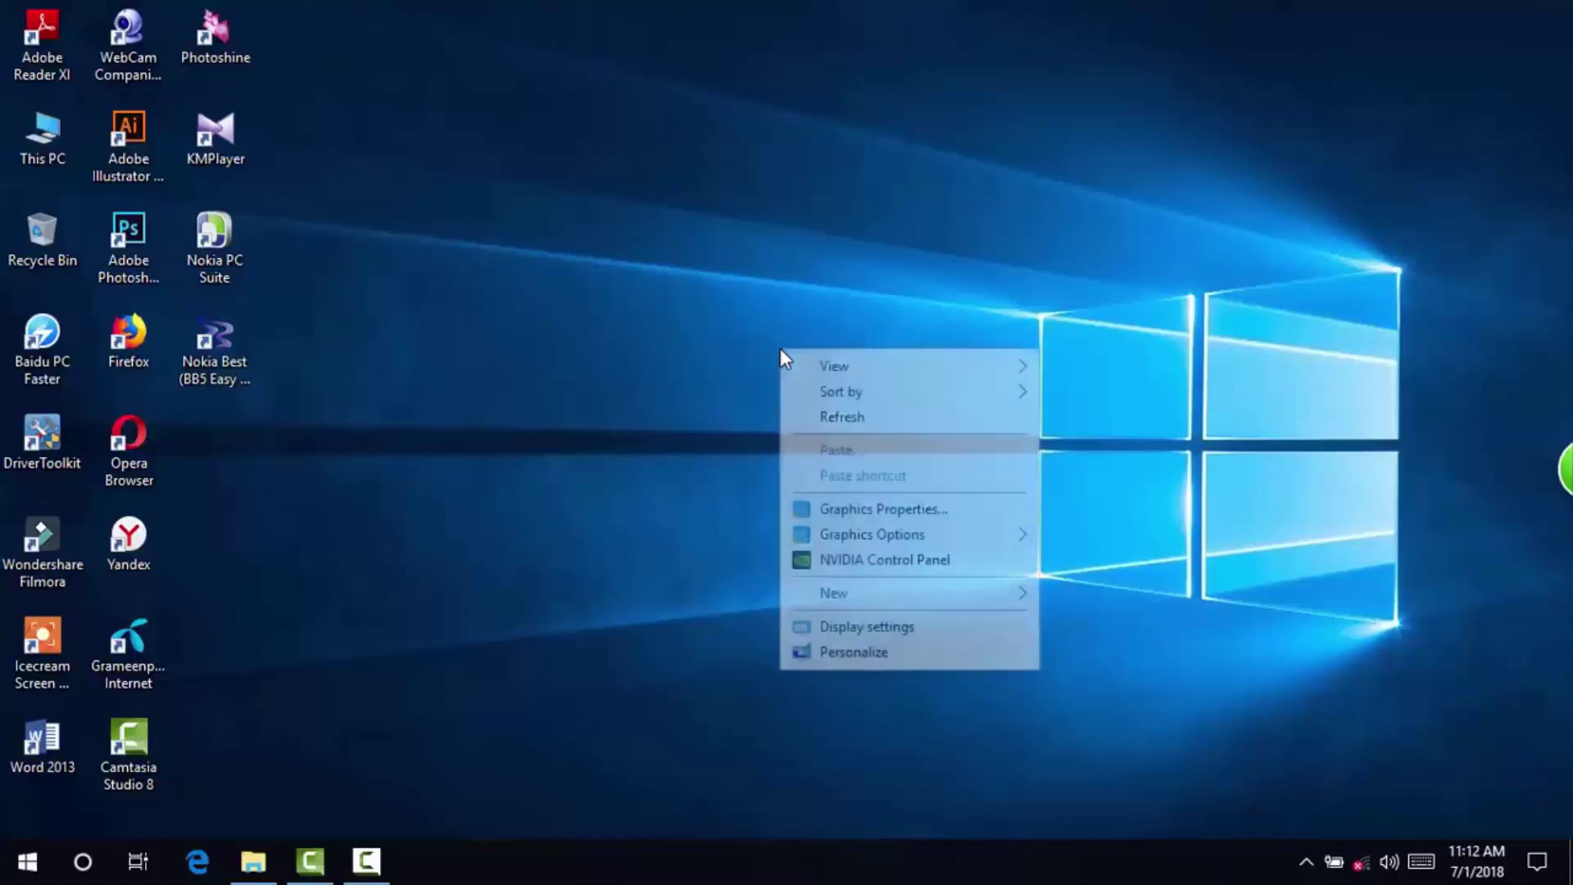
pyautogui.click(801, 418)
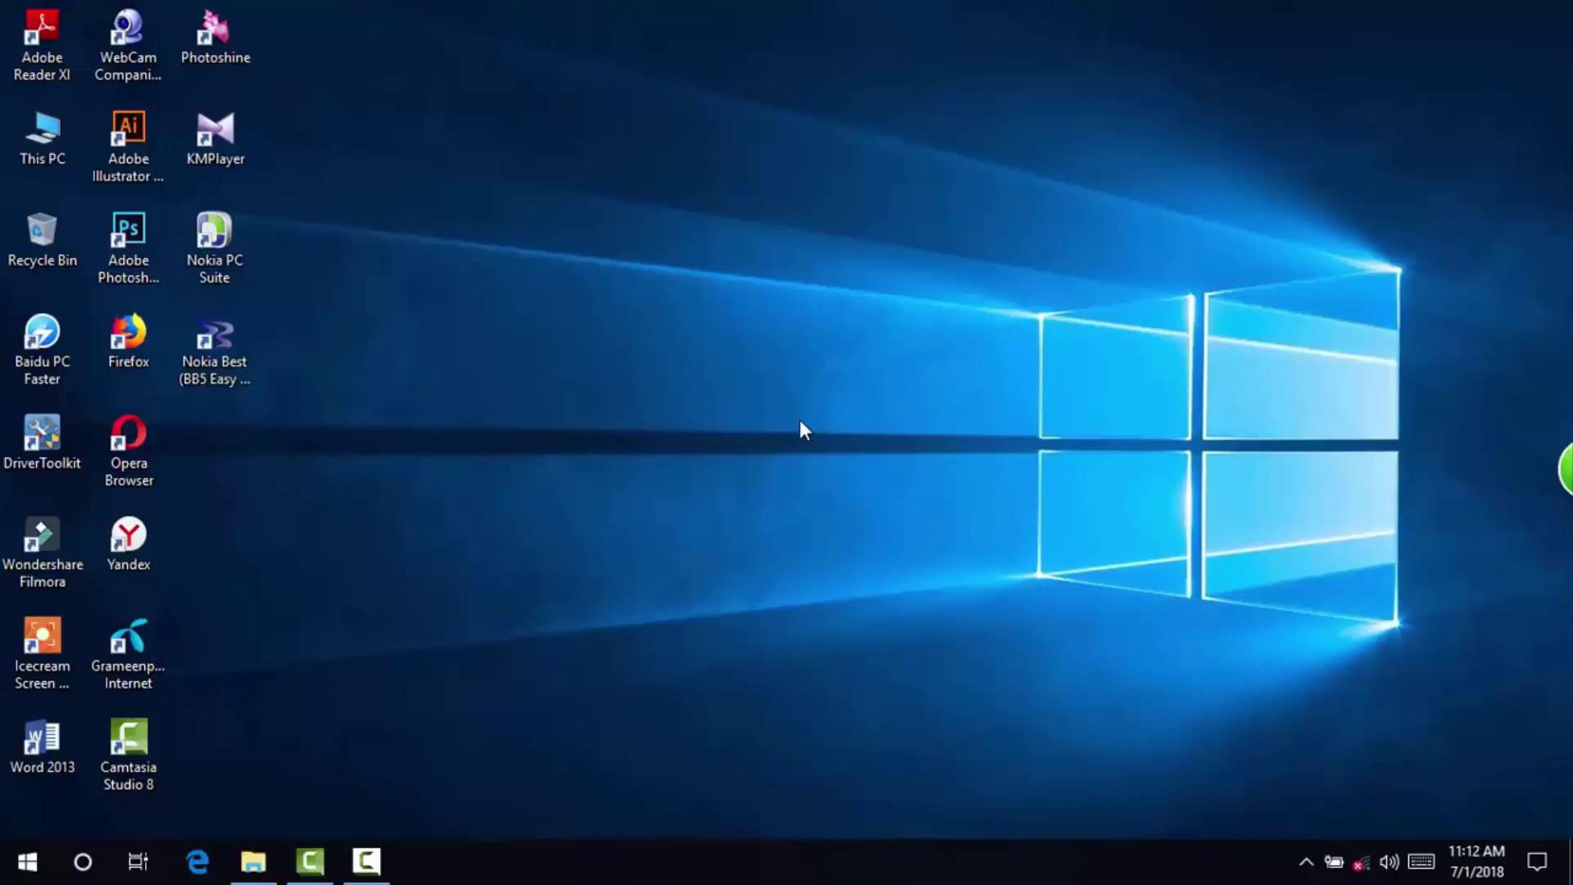
# Restore the Programs folder window to a smaller size and move it right and down.
pyautogui.click(253, 861)
pyautogui.doubleClick(617, 9)
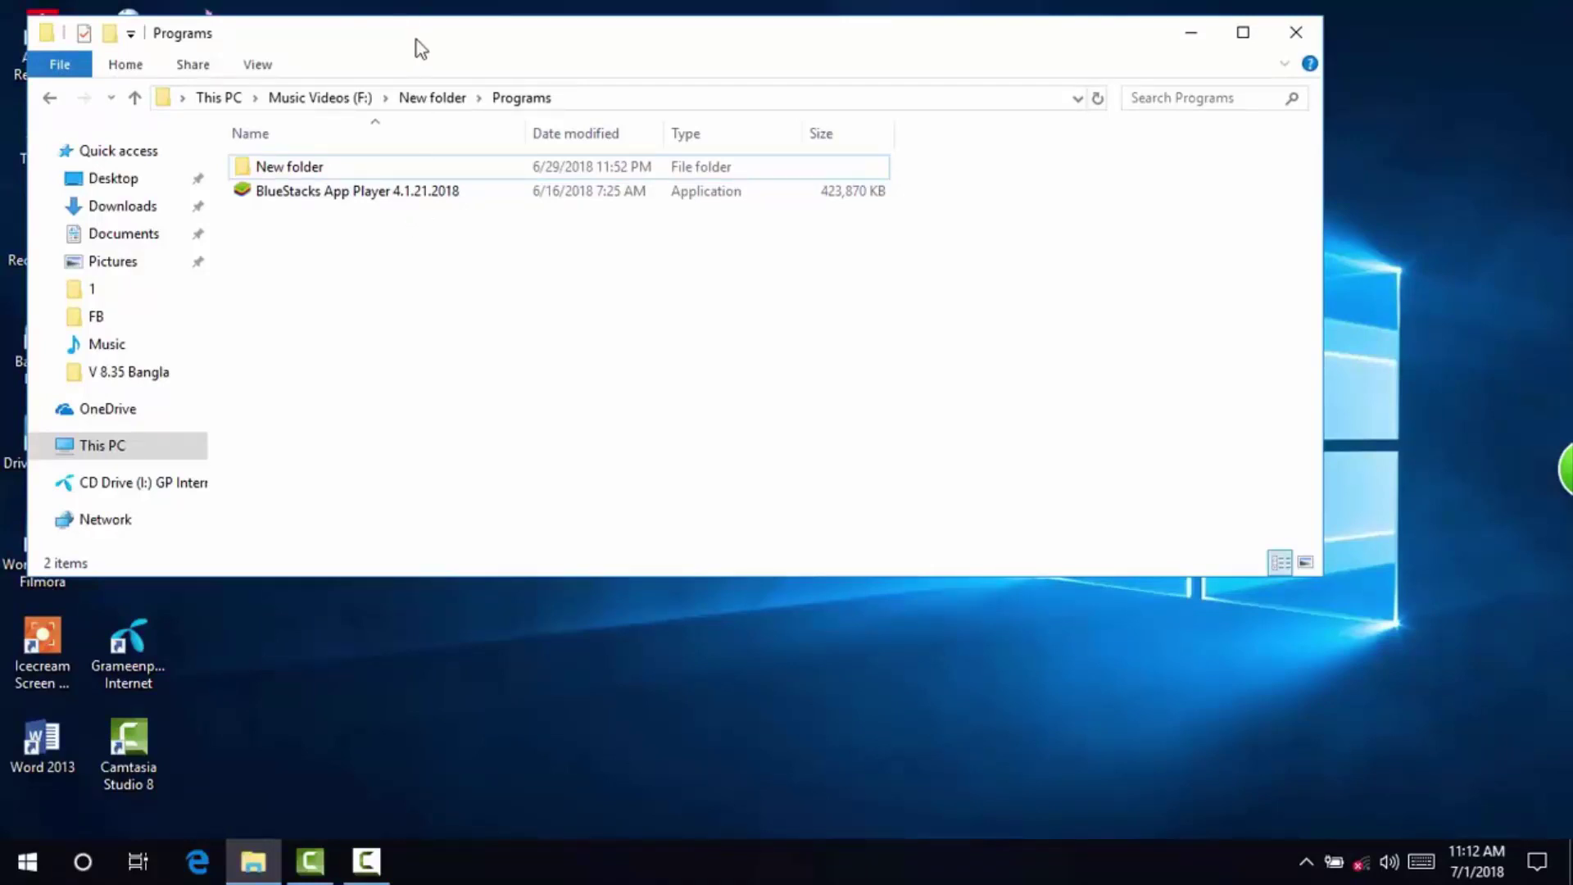
pyautogui.moveTo(418, 47); pyautogui.dragTo(621, 51)
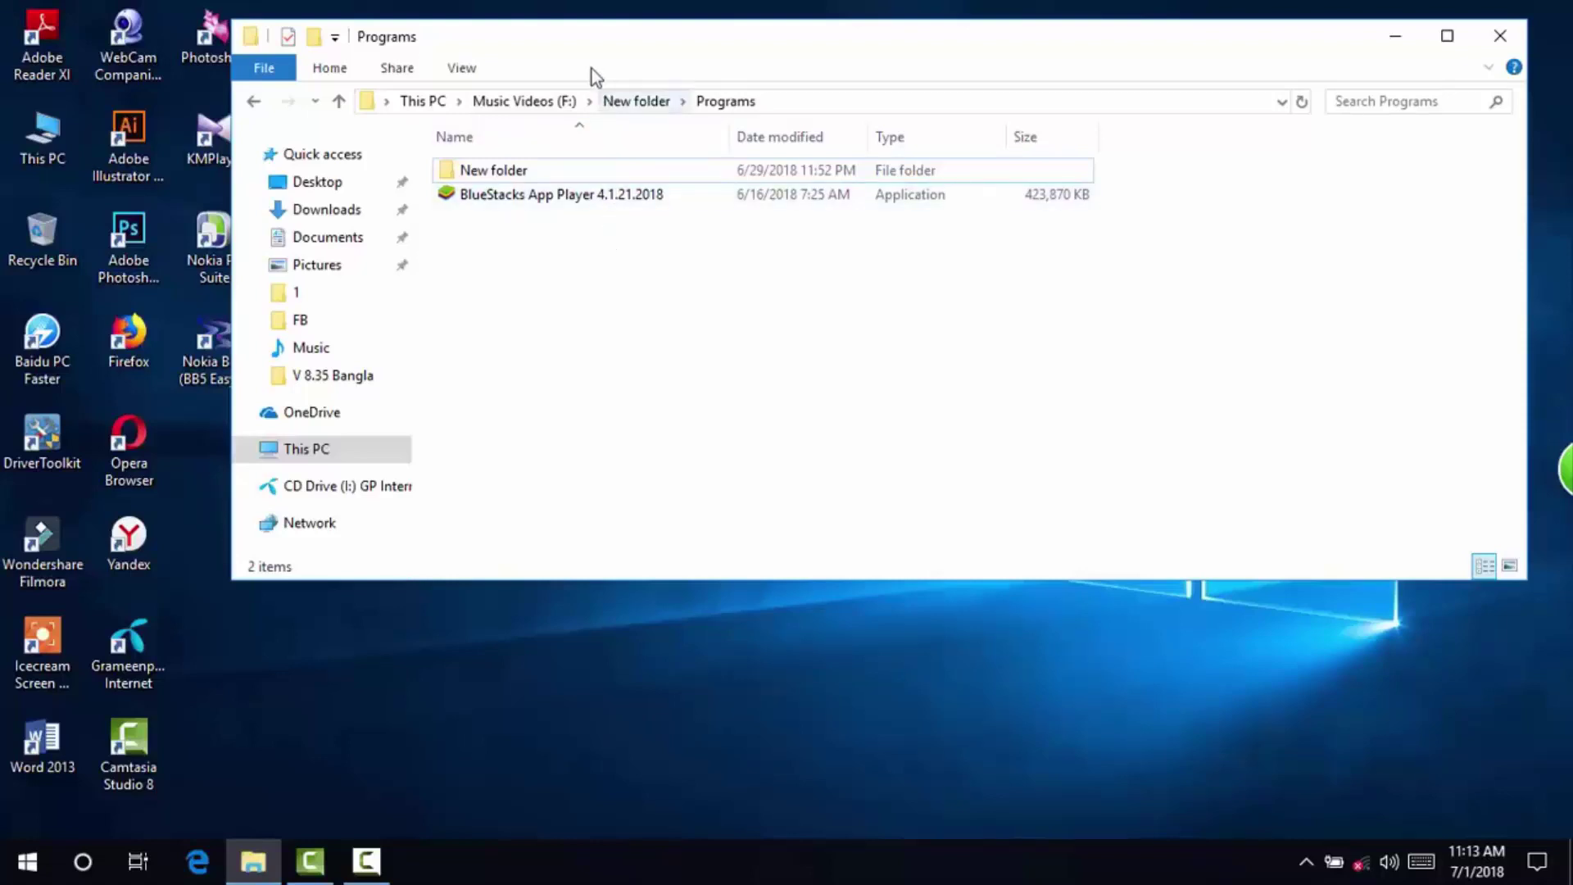
pyautogui.moveTo(586, 45); pyautogui.dragTo(665, 129)
# Dismiss the desktop menu and select the BlueStacks App Player 4.1.21.2018 installer file.
pyautogui.rightClick(641, 46)
pyautogui.moveTo(703, 87)
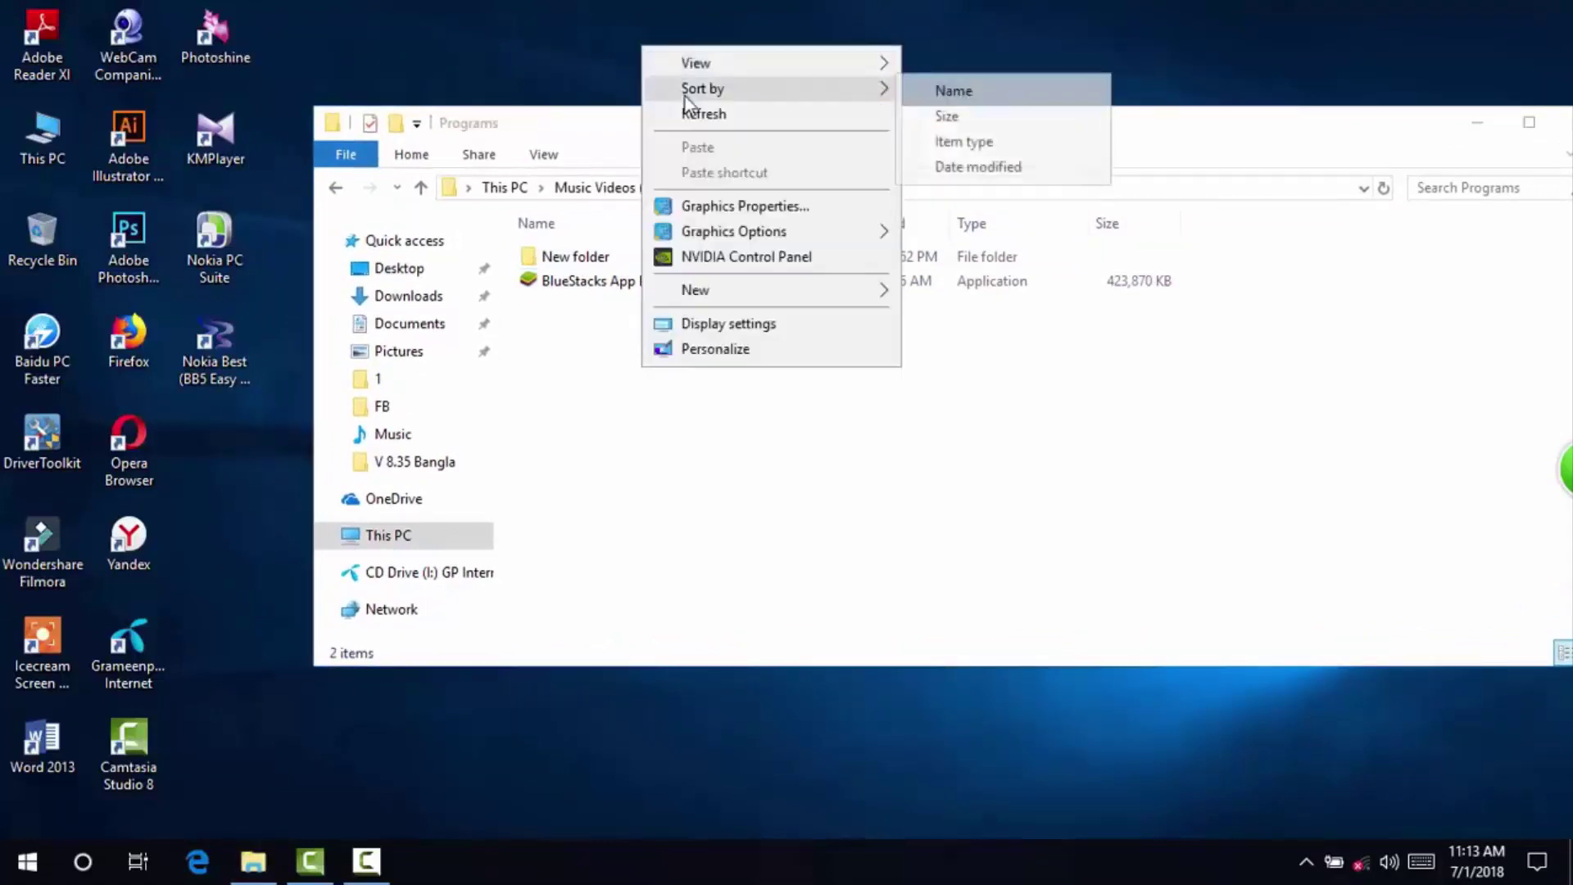
pyautogui.click(942, 87)
pyautogui.click(664, 321)
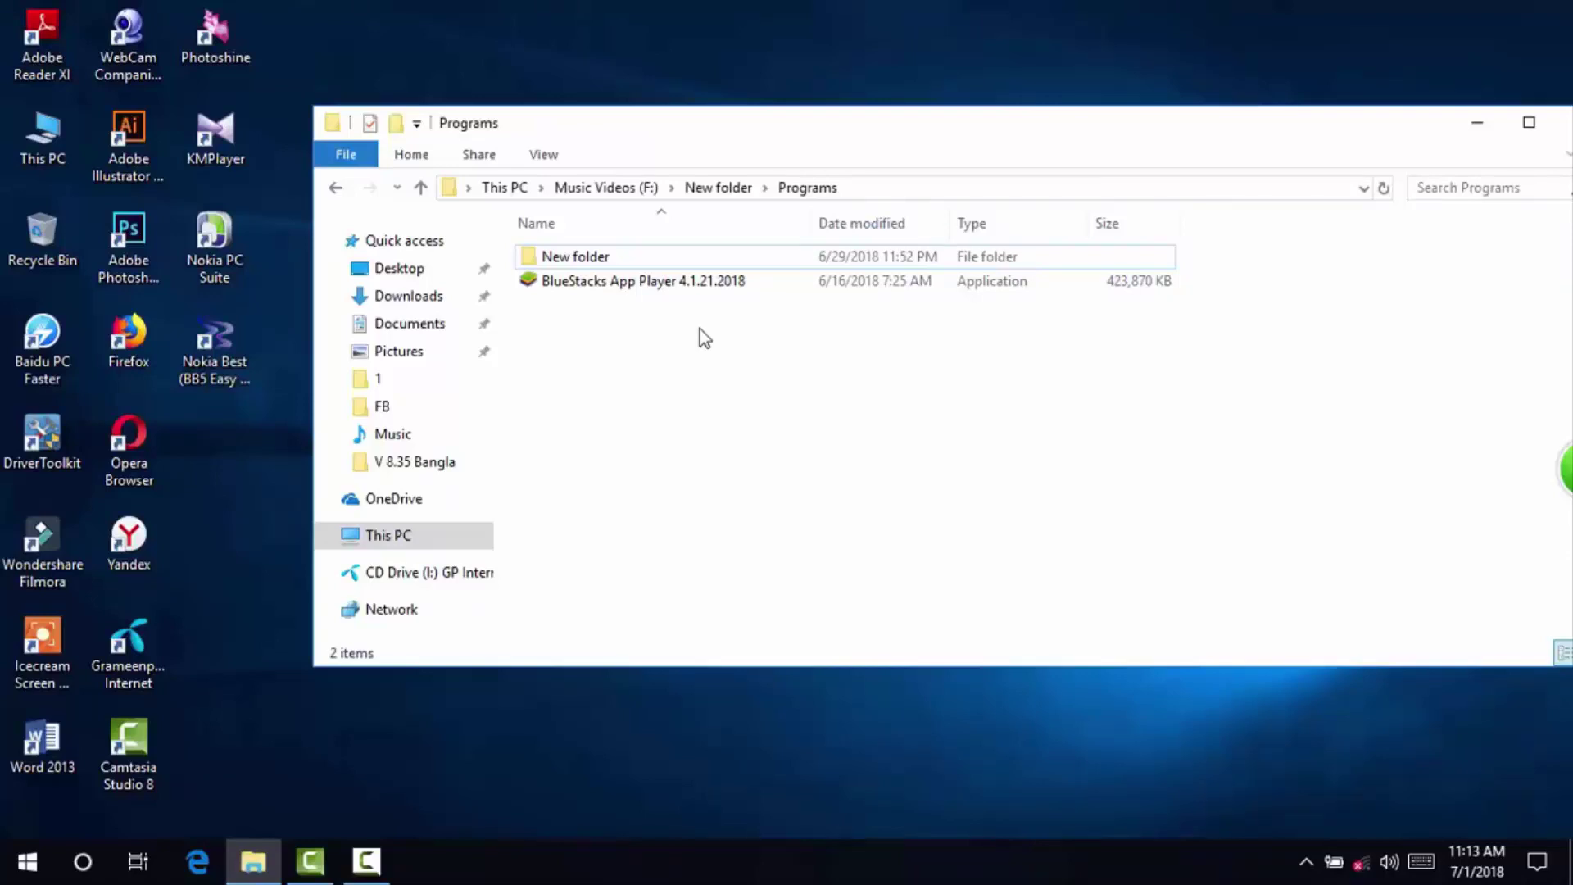
pyautogui.click(625, 285)
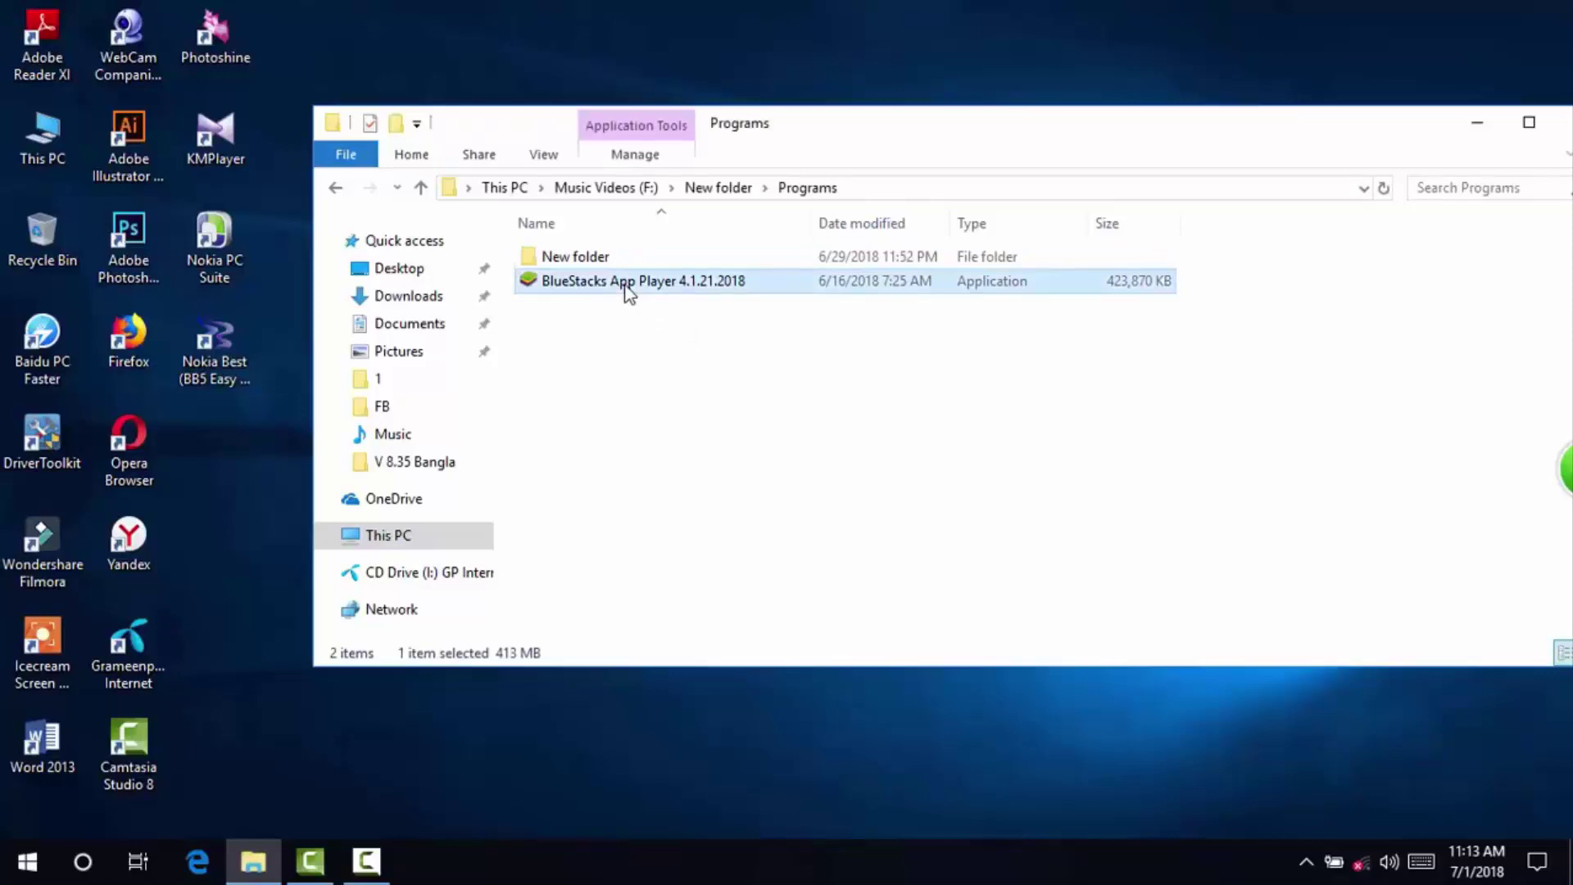
# Run the BlueStacks App Player installer, minimize Explorer, and keep its extraction dialog in front.
pyautogui.doubleClick(627, 292)
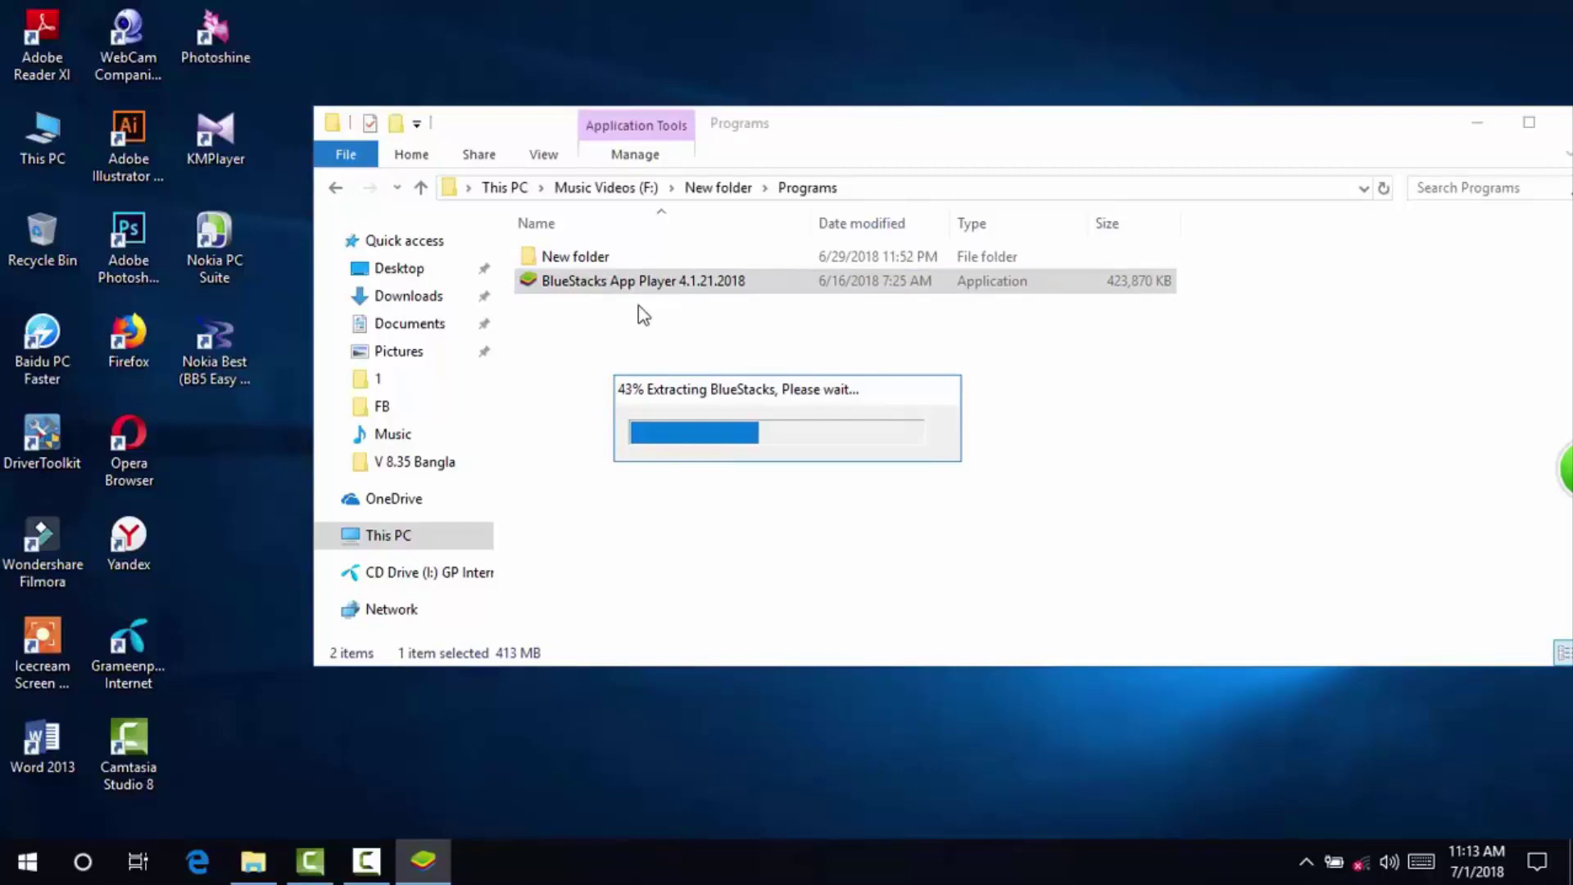
pyautogui.click(1475, 124)
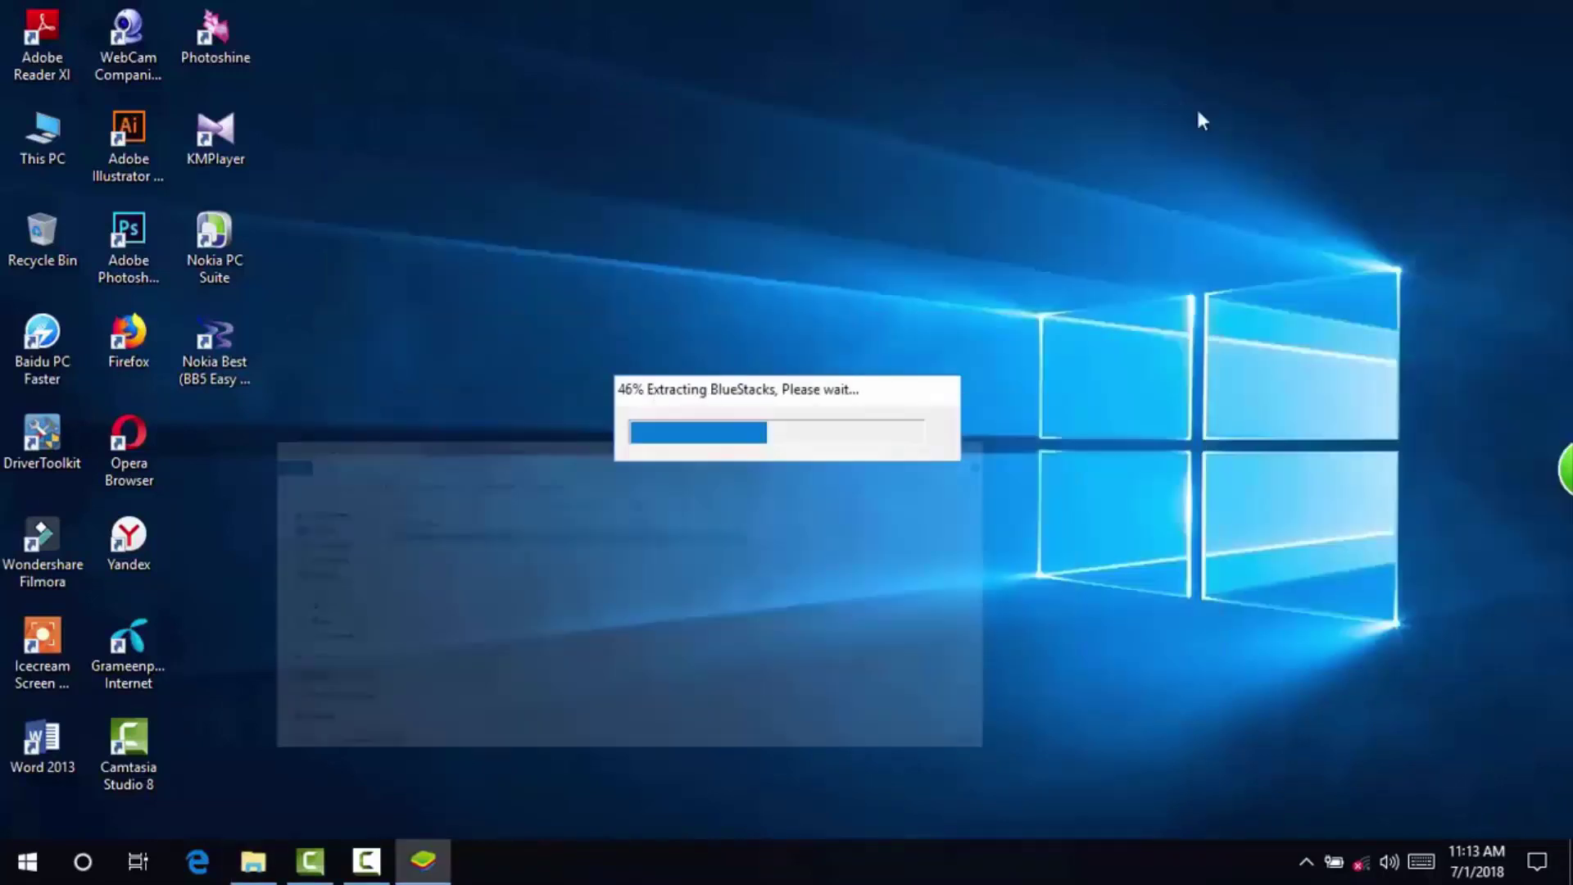
pyautogui.rightClick(739, 156)
pyautogui.click(786, 223)
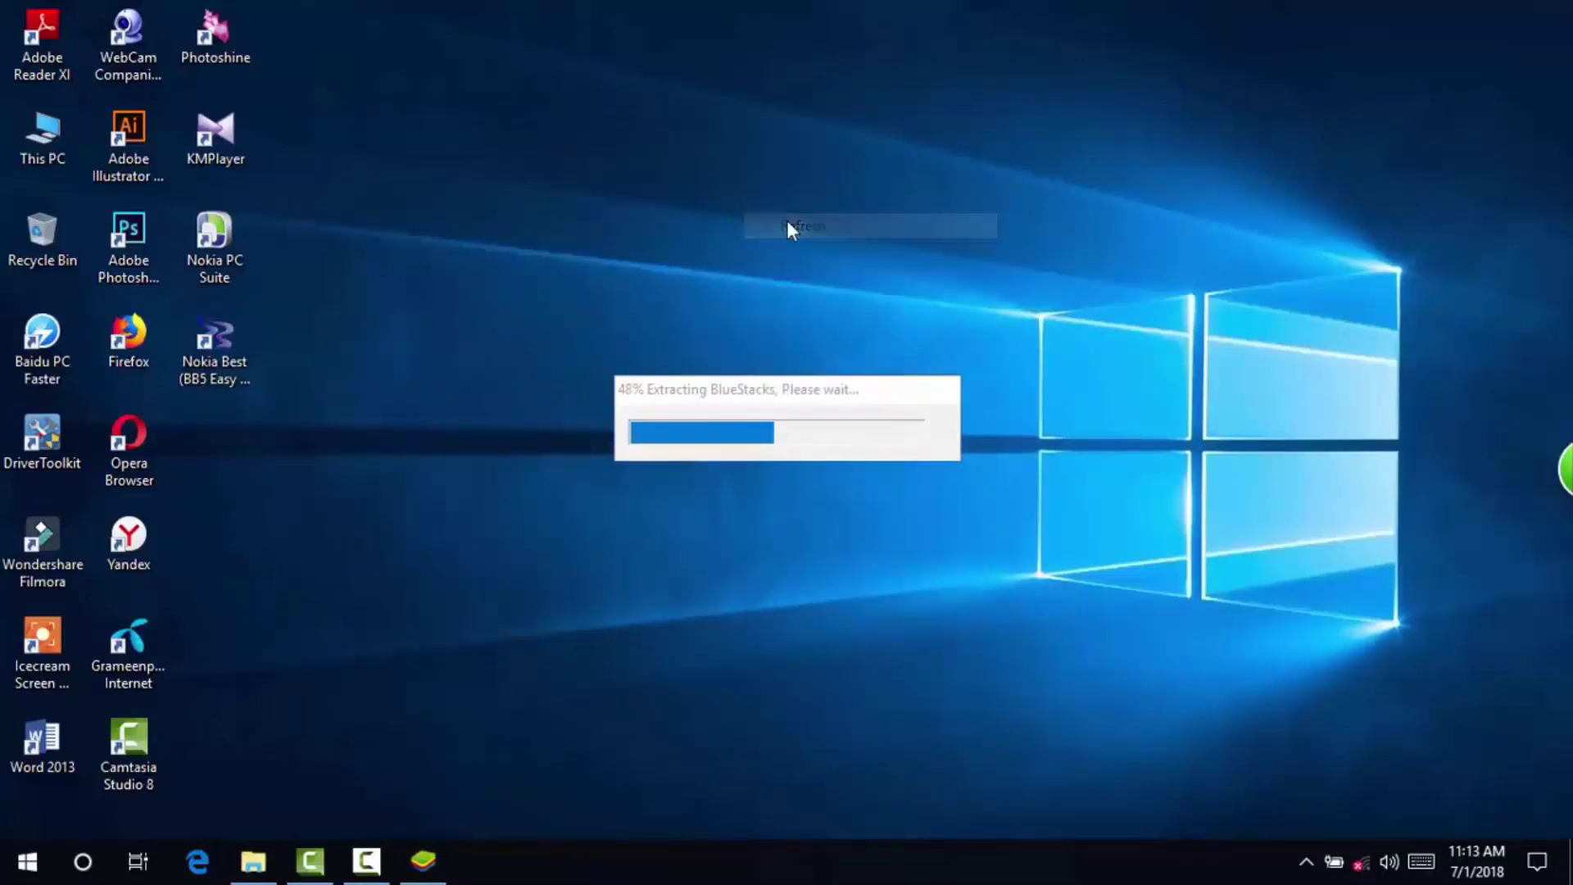
pyautogui.click(762, 393)
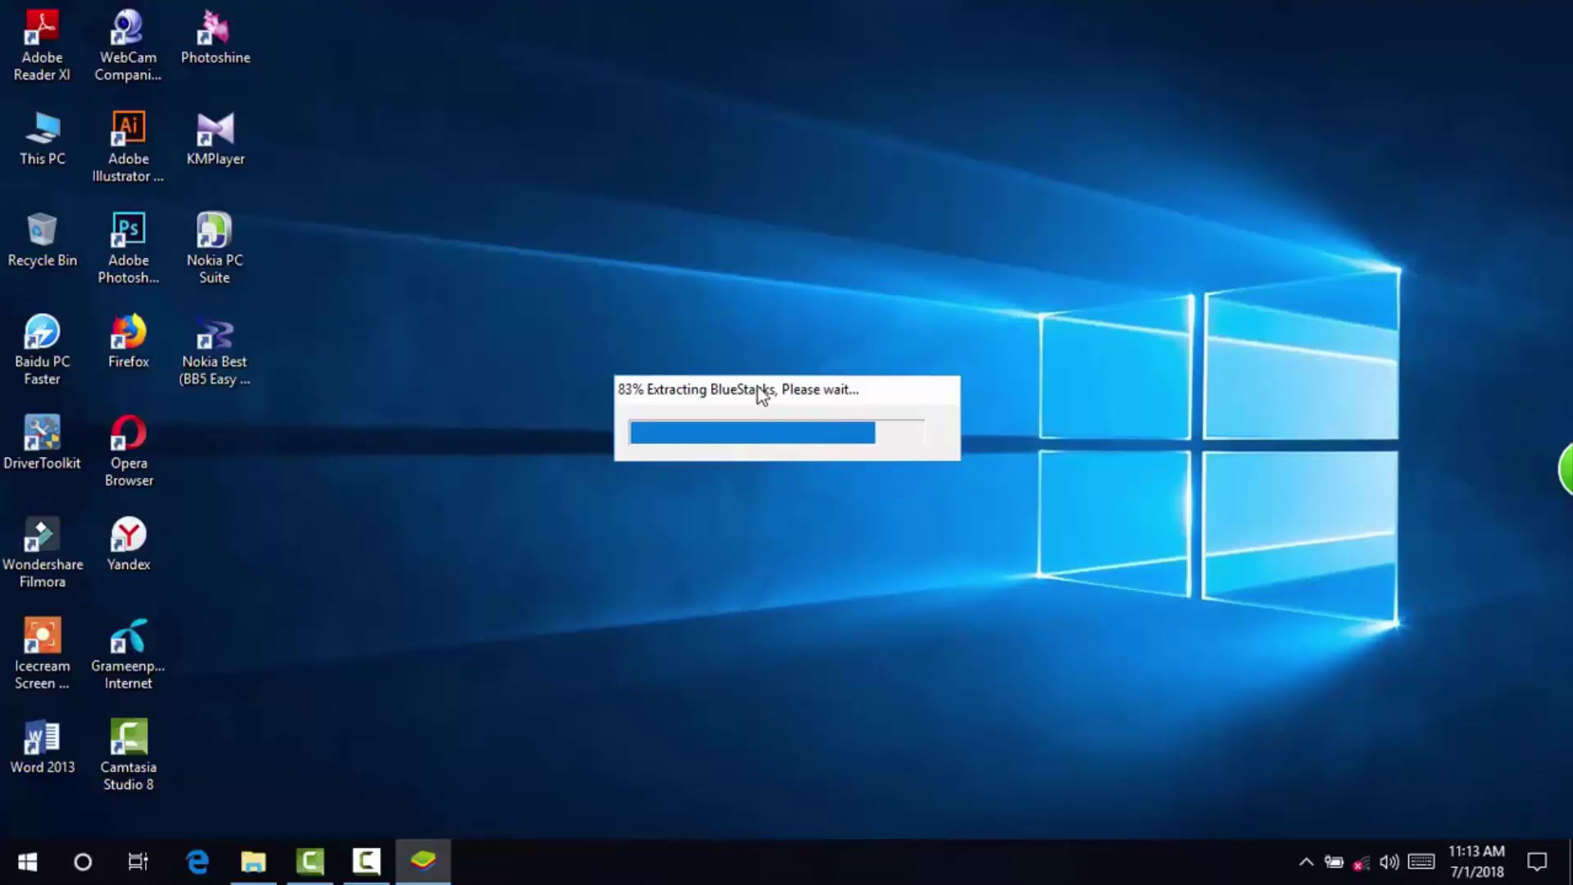
pyautogui.rightClick(679, 169)
pyautogui.click(740, 241)
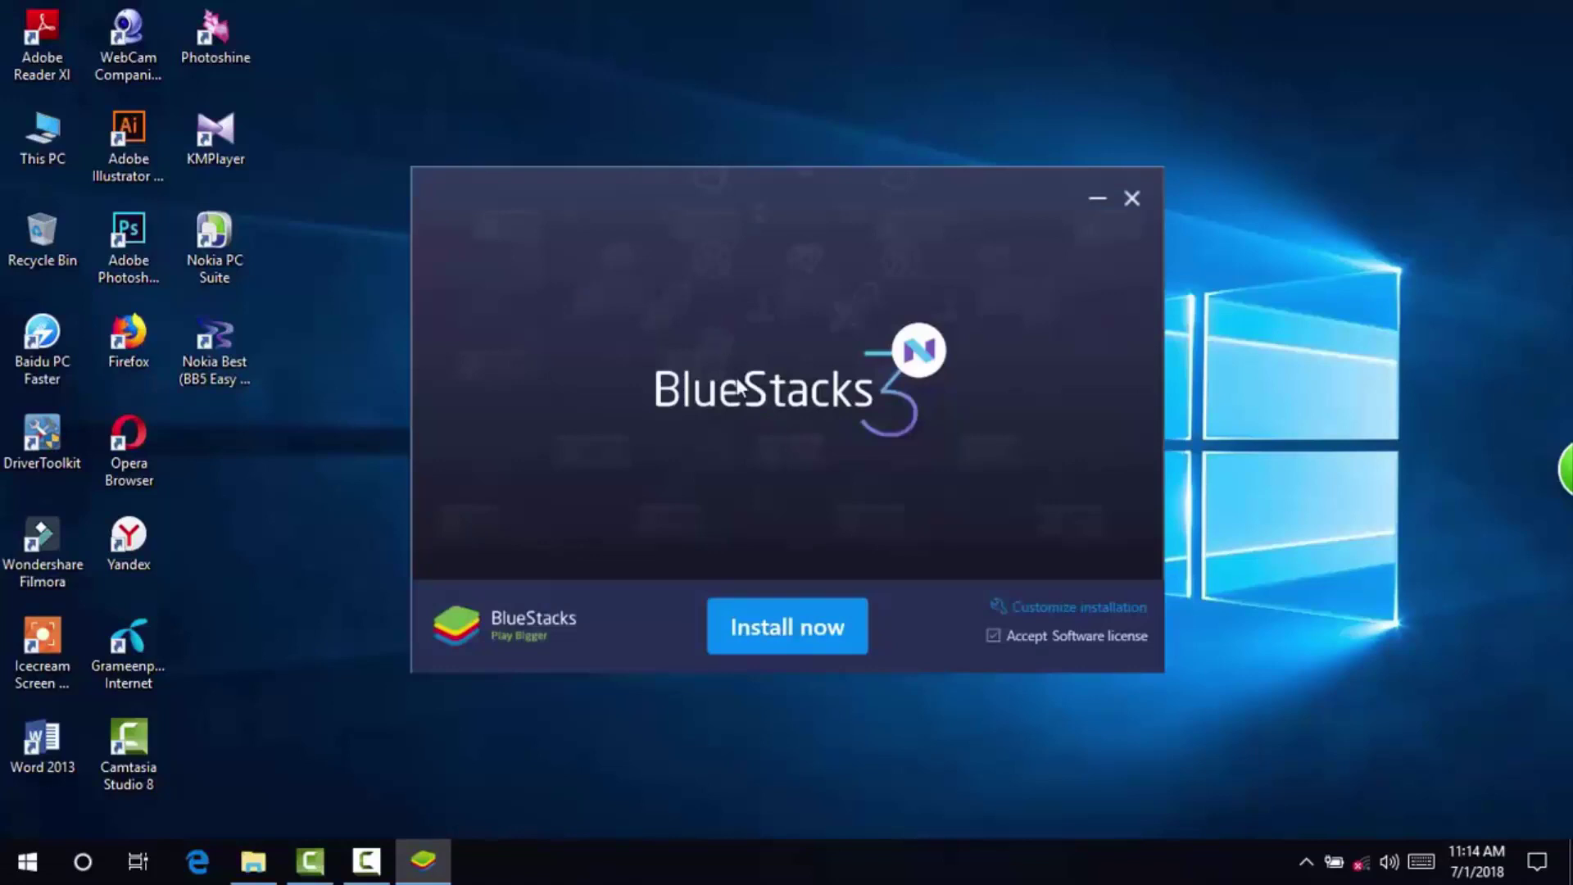
# Start the BlueStacks installation with Install now, then reveal the hidden tray icons.
pyautogui.click(795, 631)
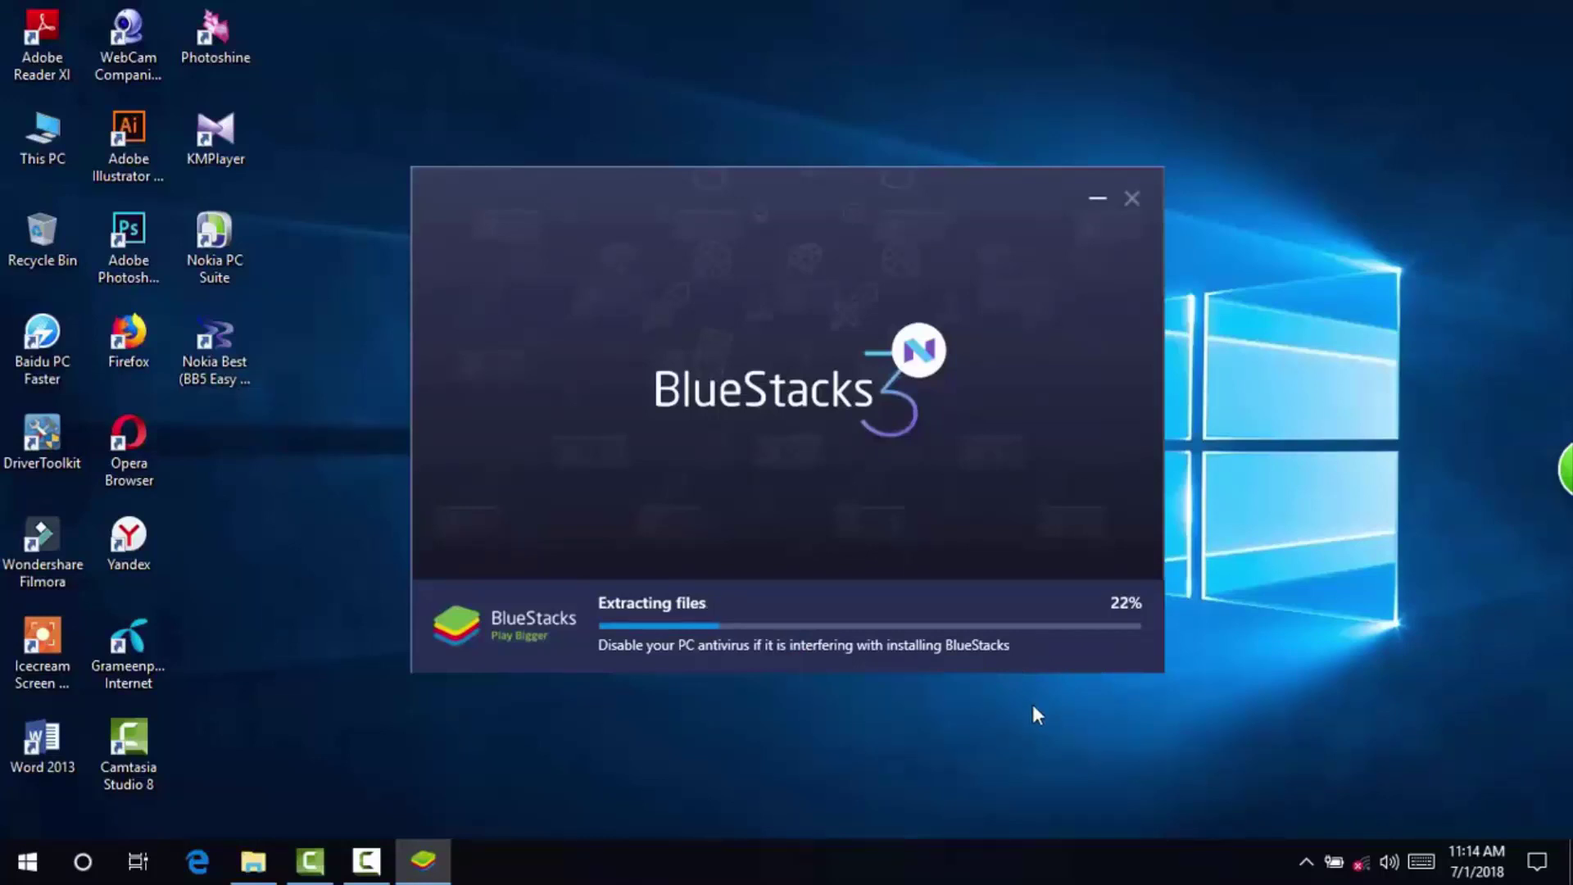
pyautogui.click(1306, 863)
# Connect Grameenphone Internet with the GP-INTERNET profile and minimize its window.
pyautogui.click(1331, 770)
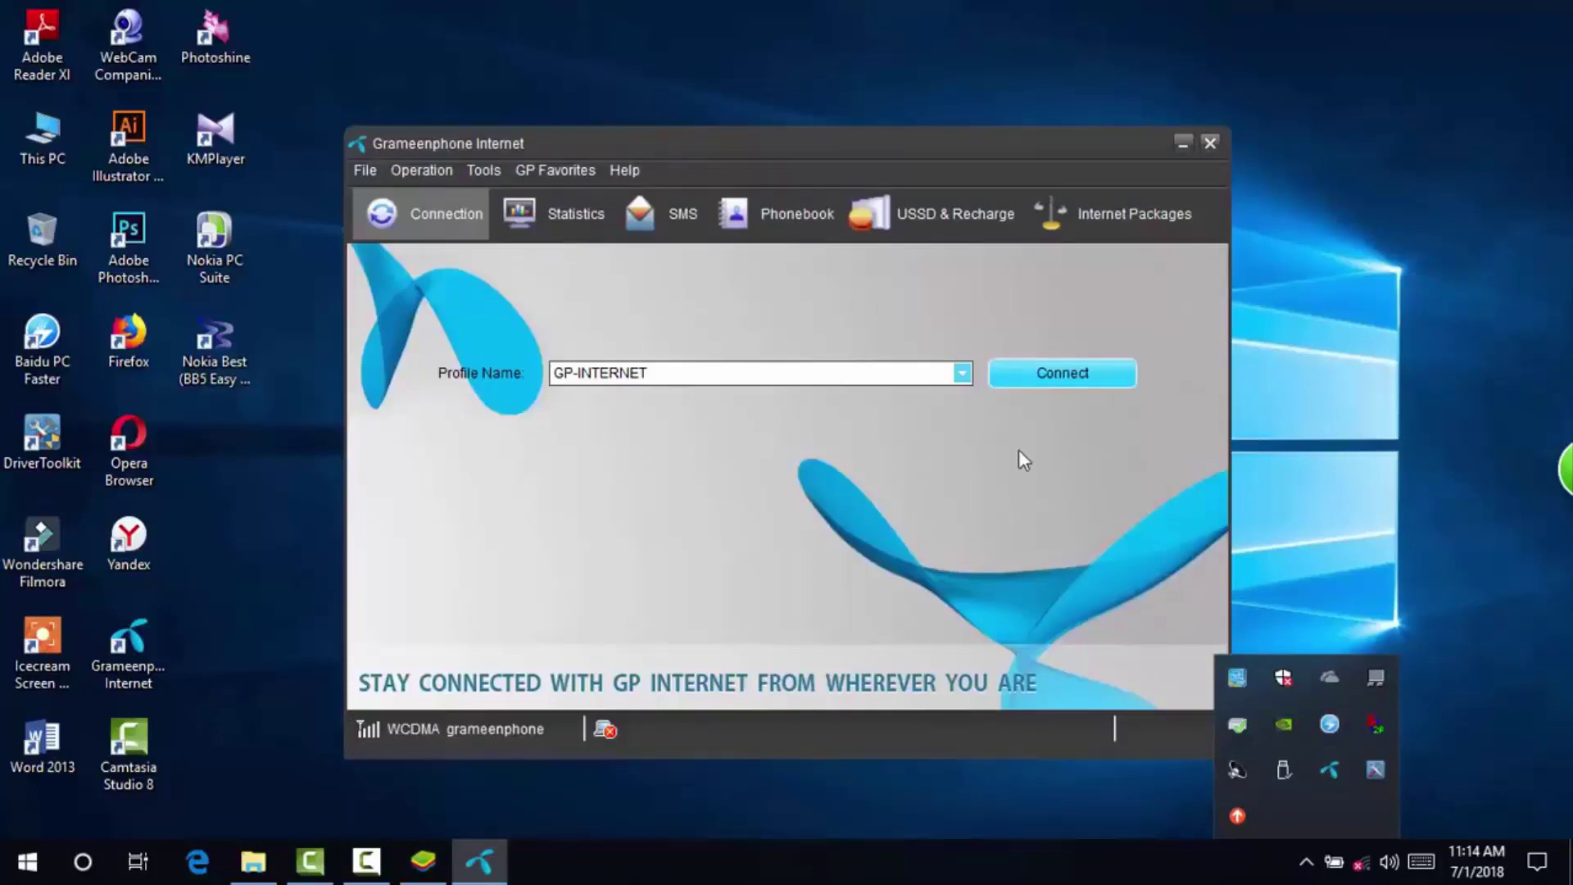
pyautogui.click(1056, 379)
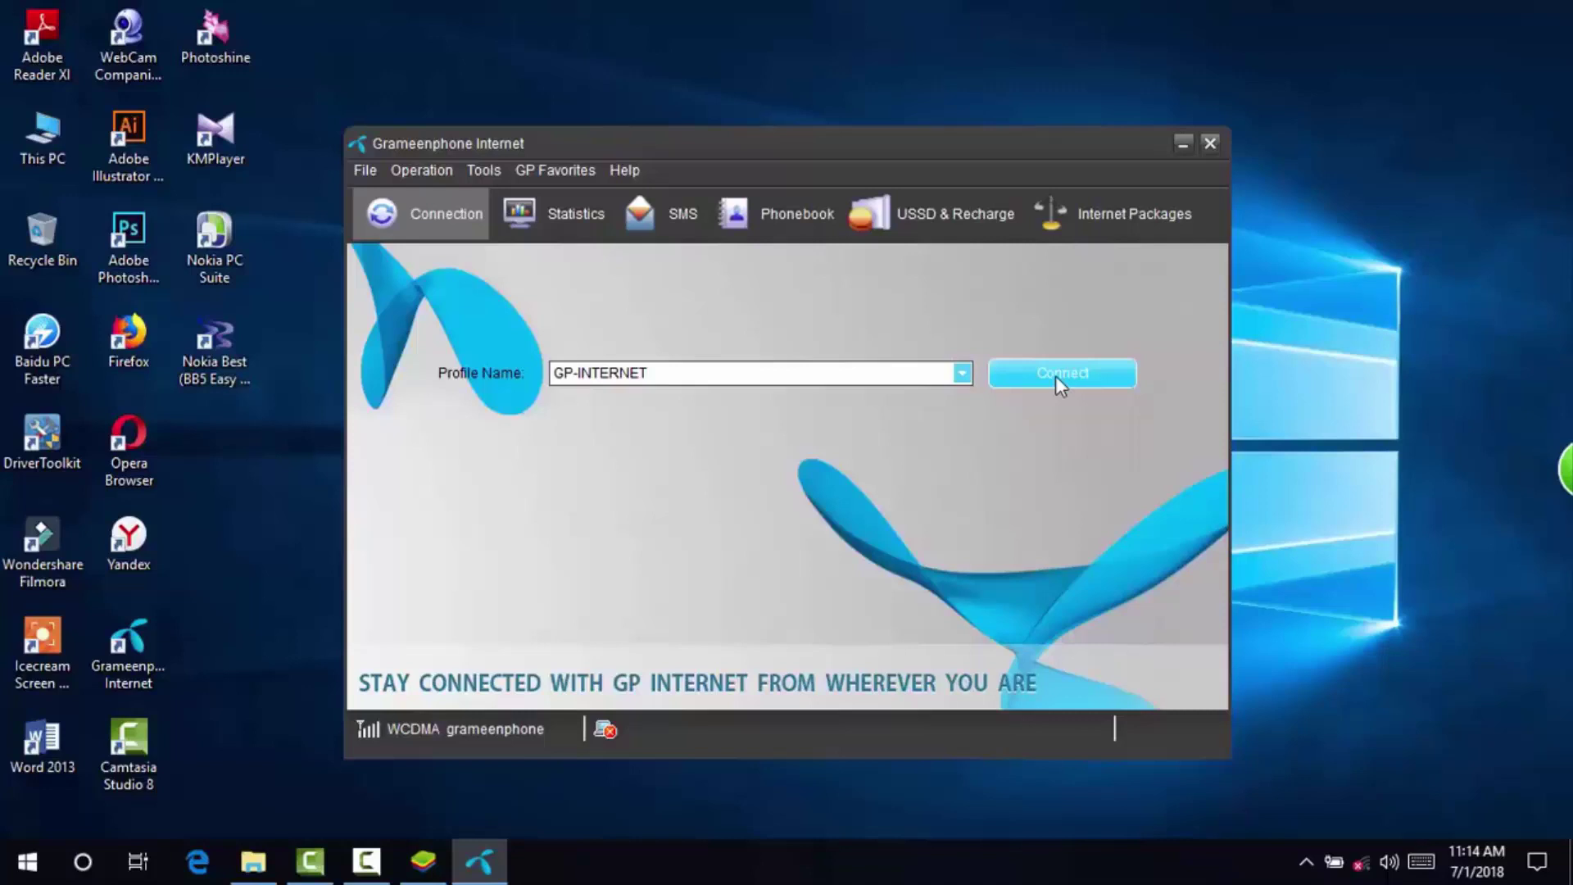
pyautogui.click(1057, 380)
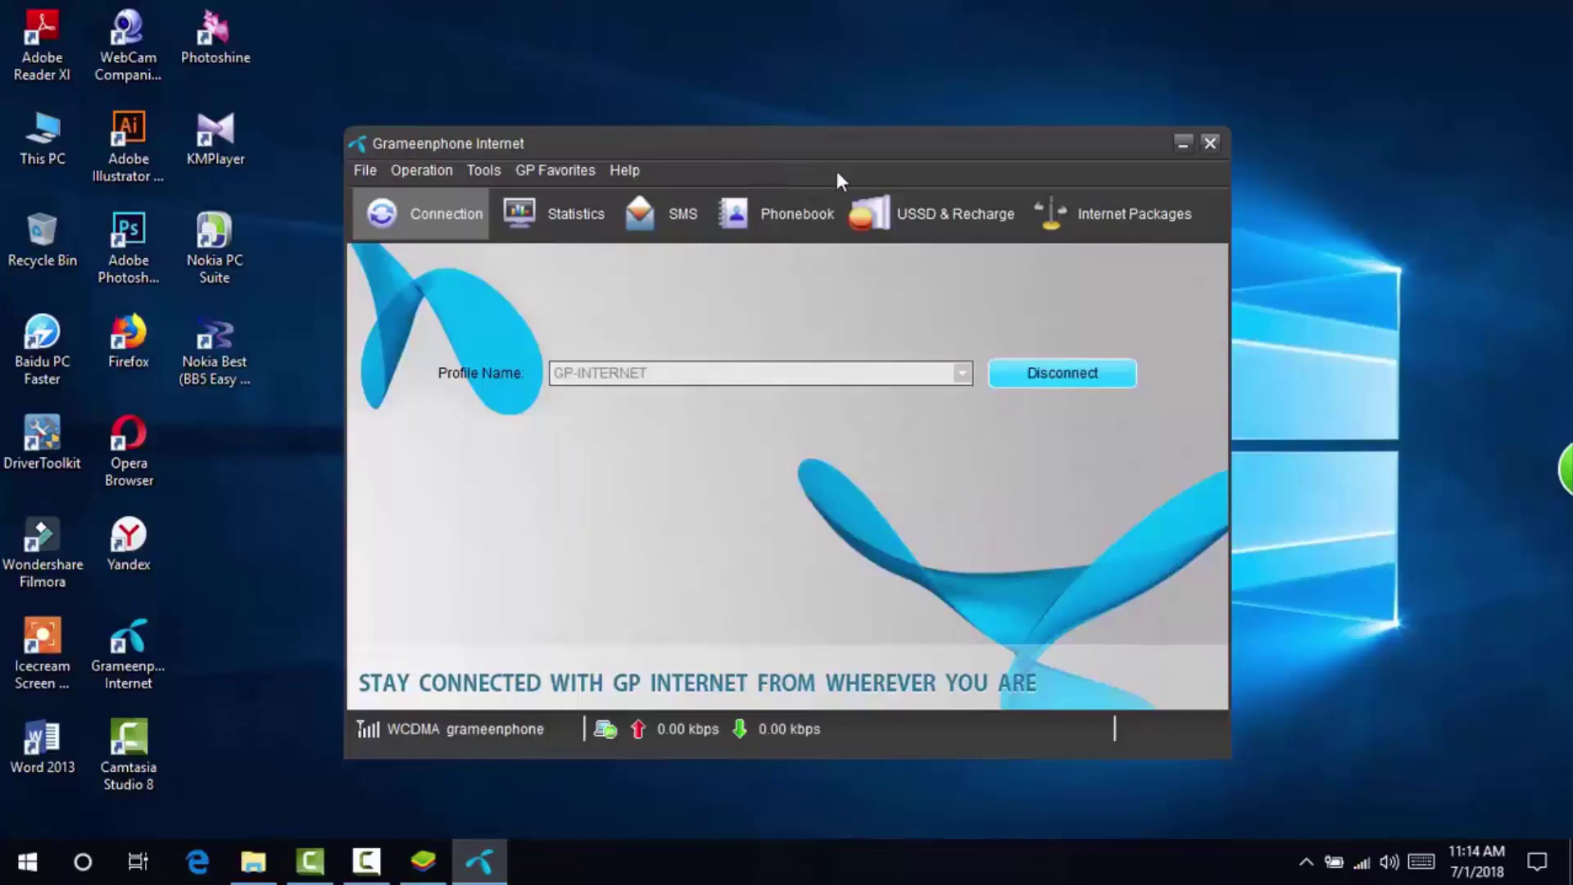
pyautogui.click(1181, 144)
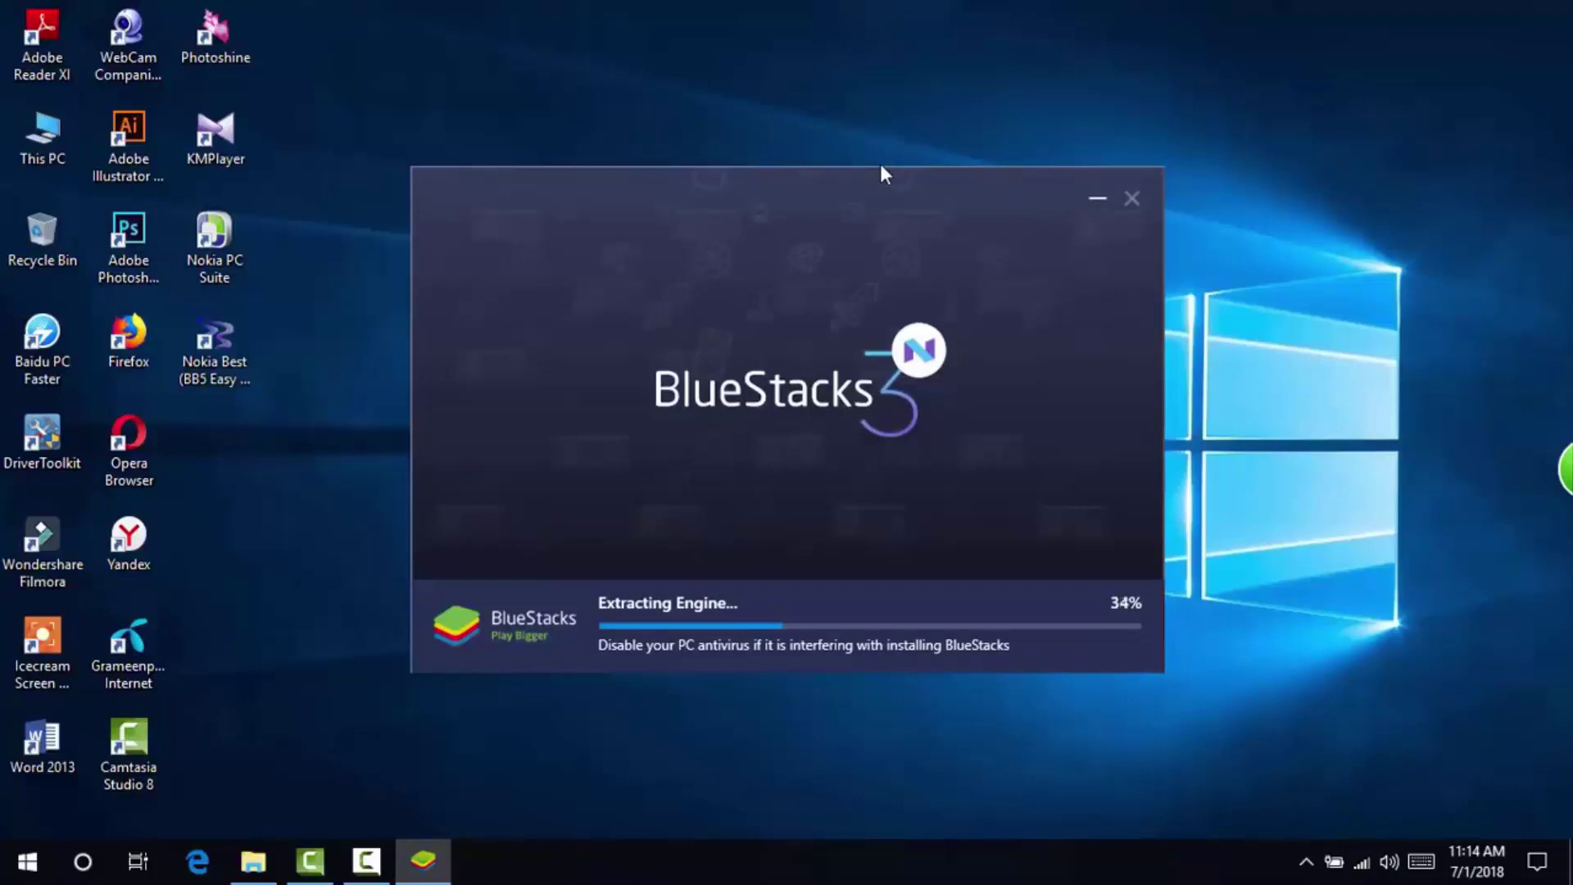
pyautogui.rightClick(761, 86)
pyautogui.click(817, 147)
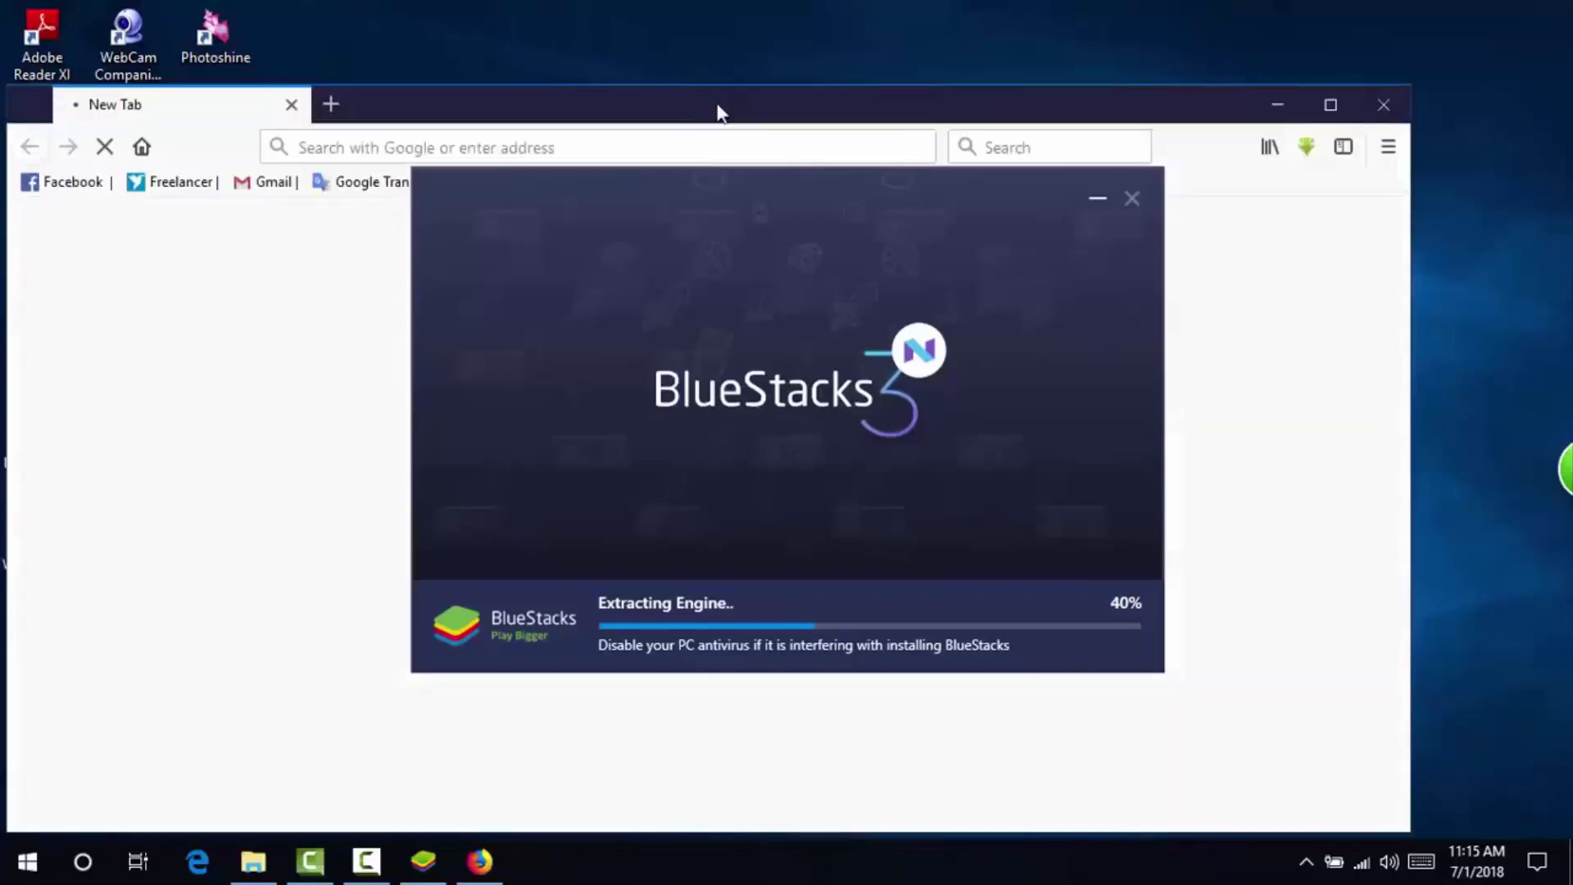
pyautogui.click(1384, 105)
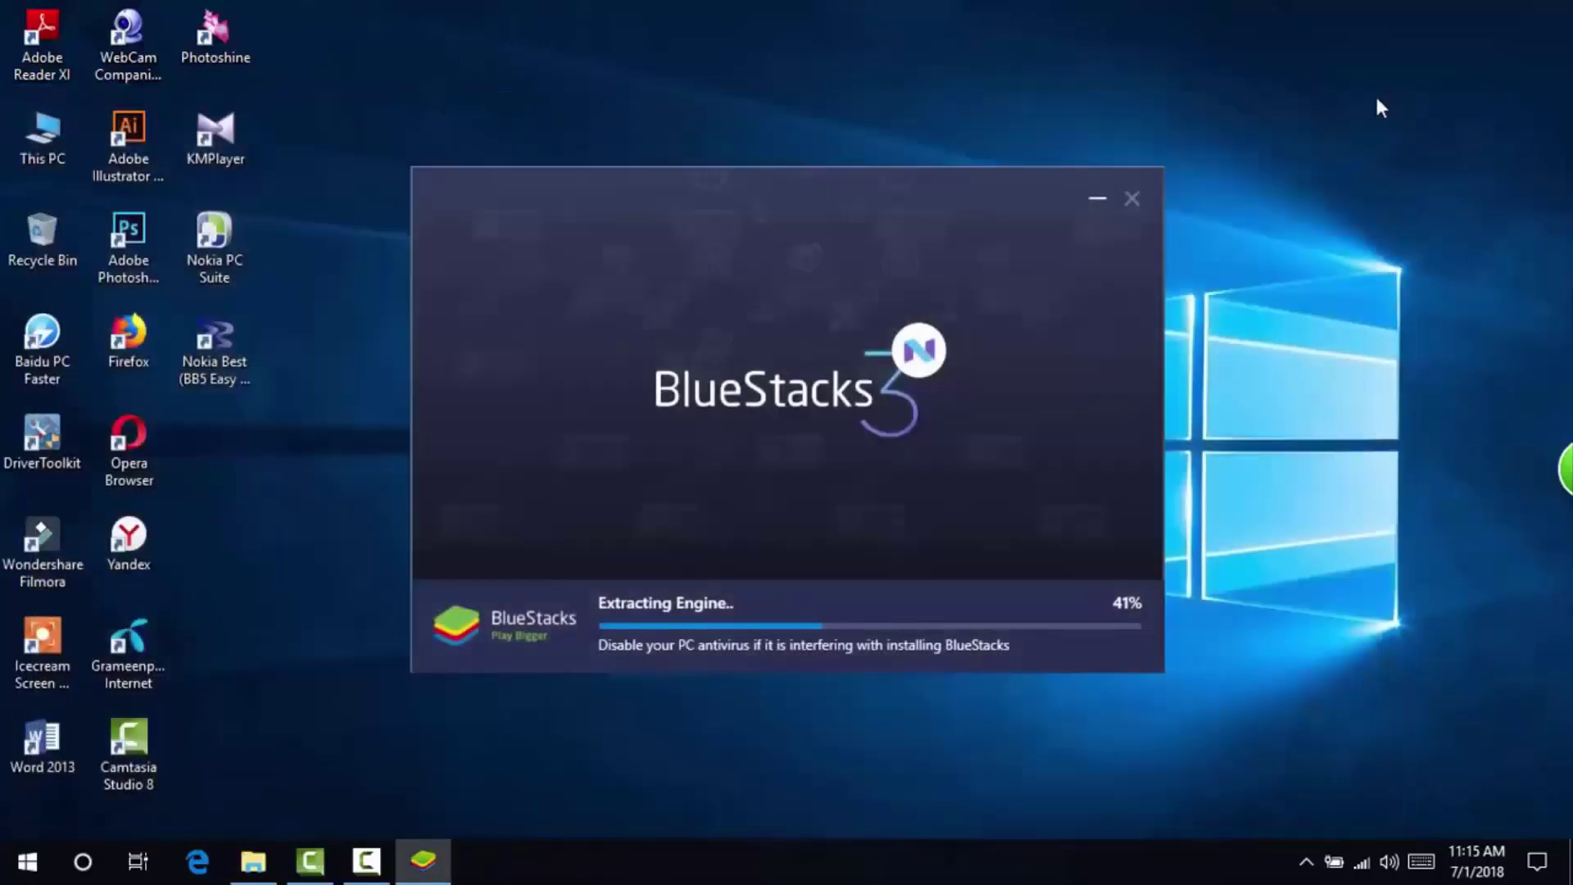
pyautogui.rightClick(844, 47)
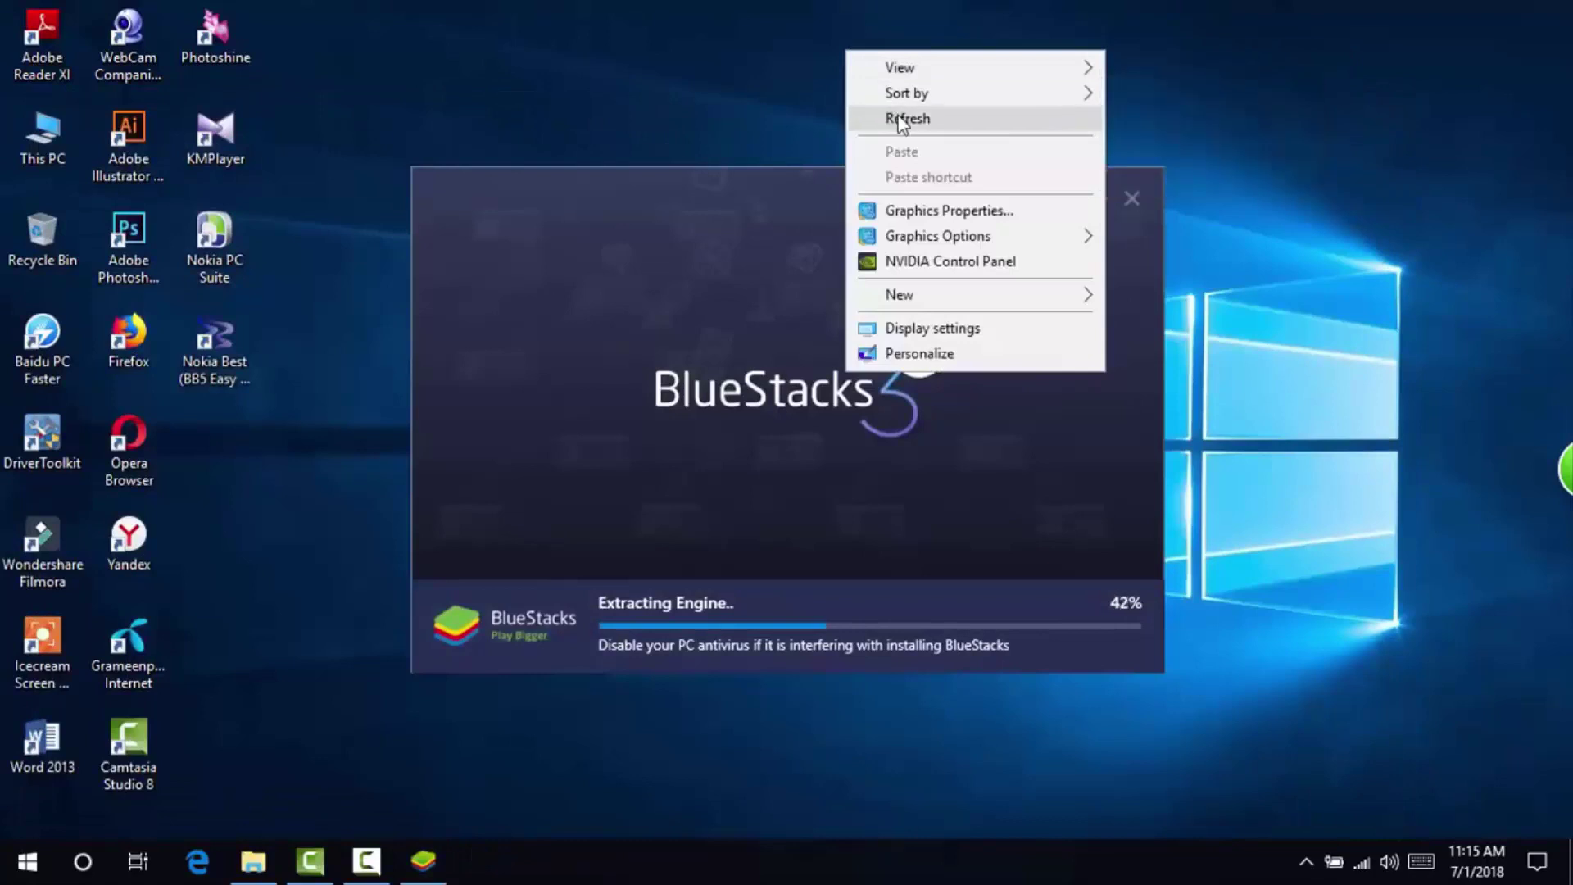
pyautogui.click(901, 119)
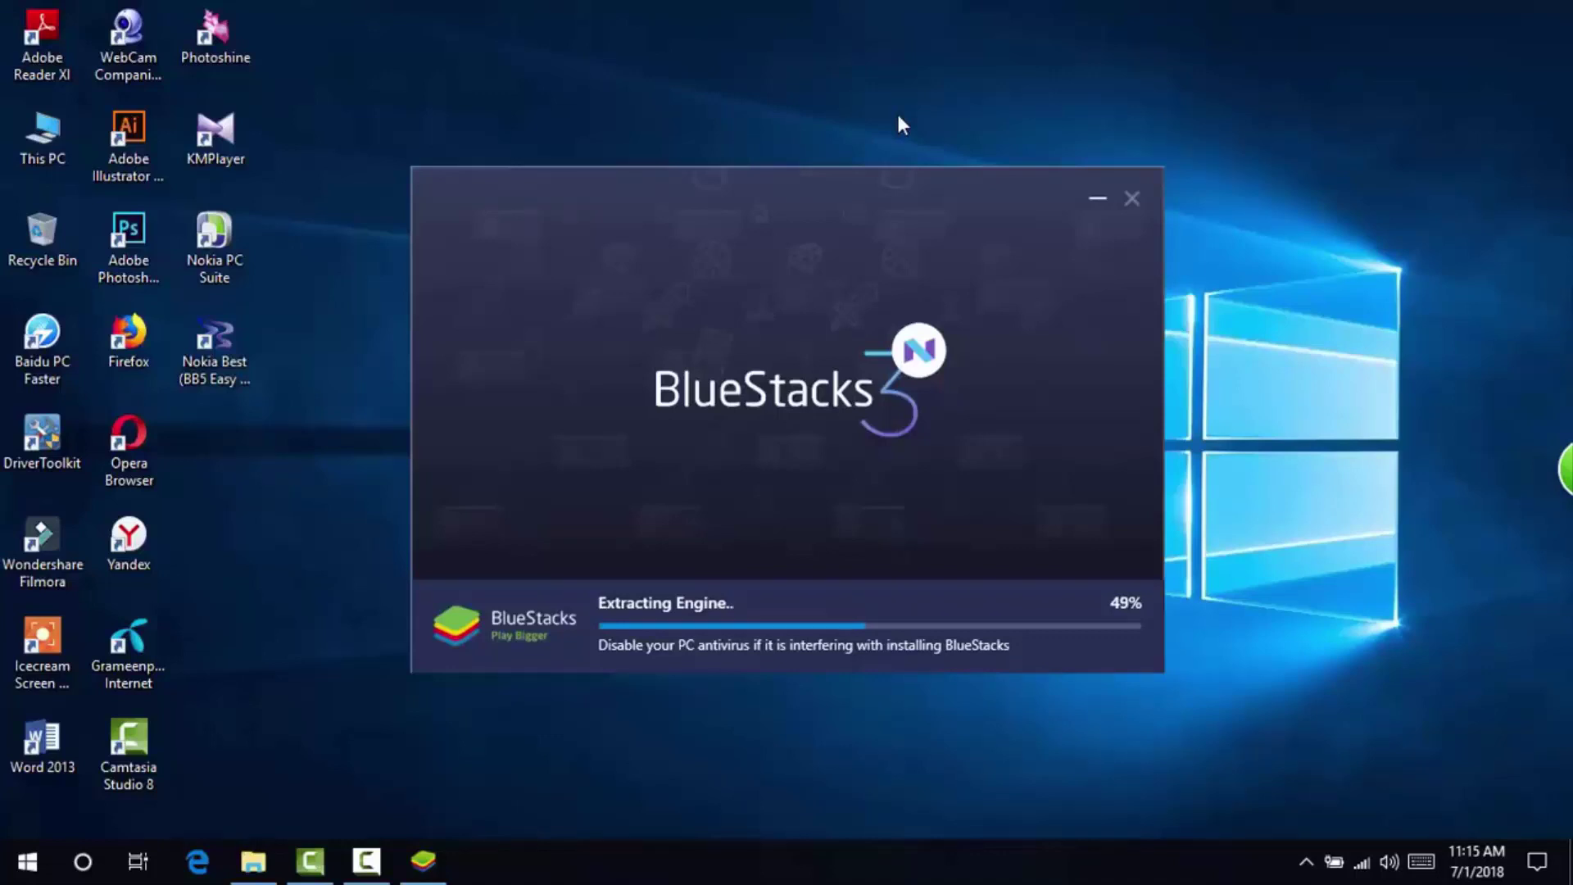
# Refresh the desktop repeatedly while the BlueStacks engine installs.
pyautogui.rightClick(896, 110)
pyautogui.click(934, 178)
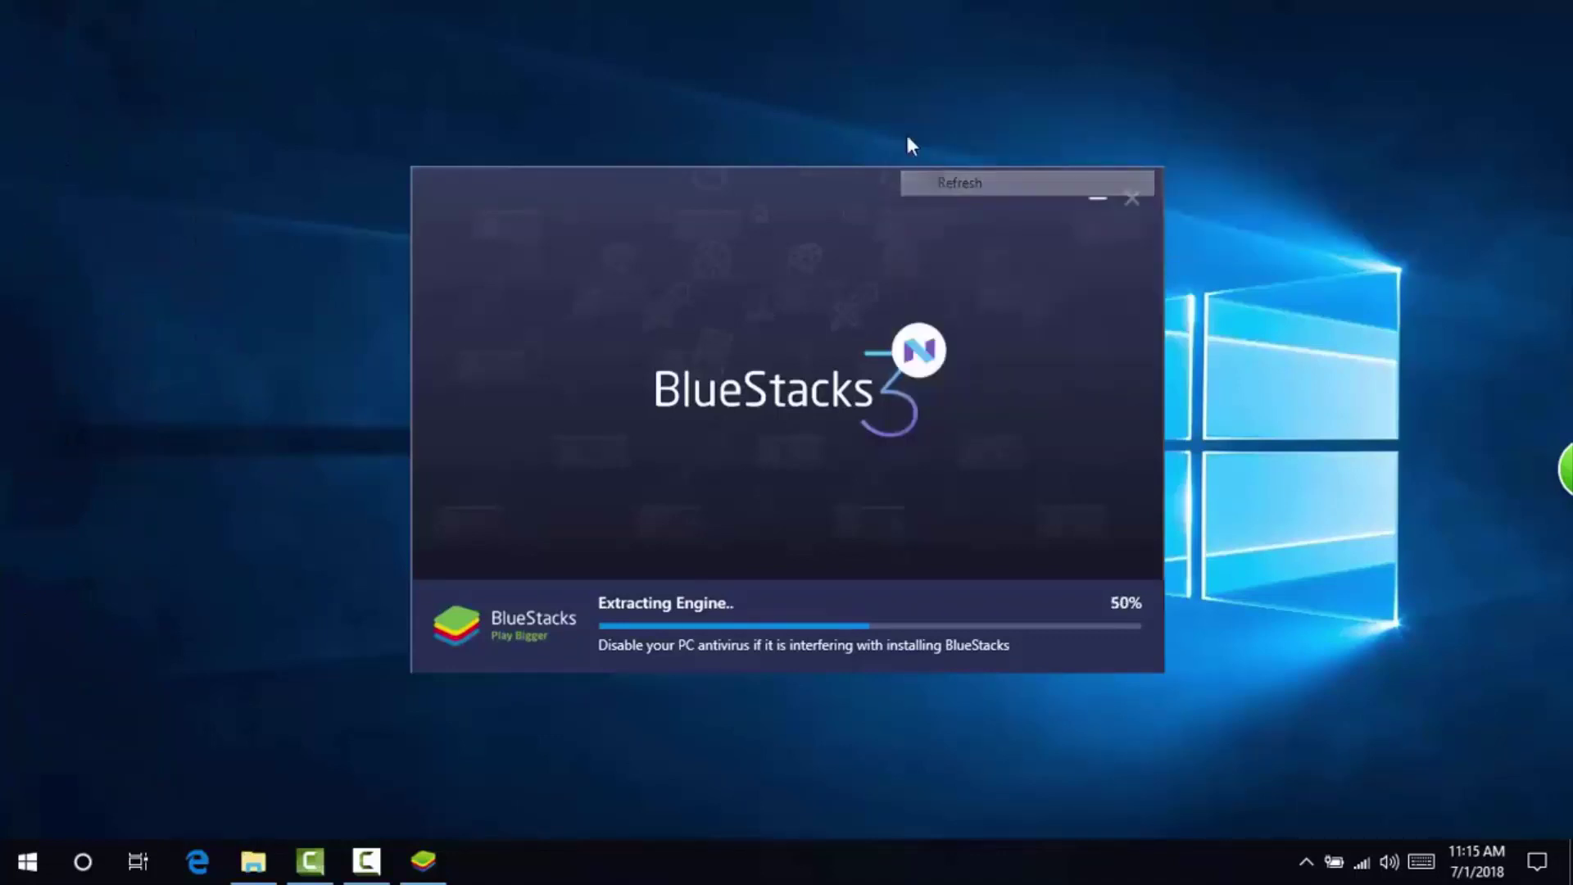
pyautogui.rightClick(855, 93)
pyautogui.click(908, 159)
pyautogui.rightClick(872, 87)
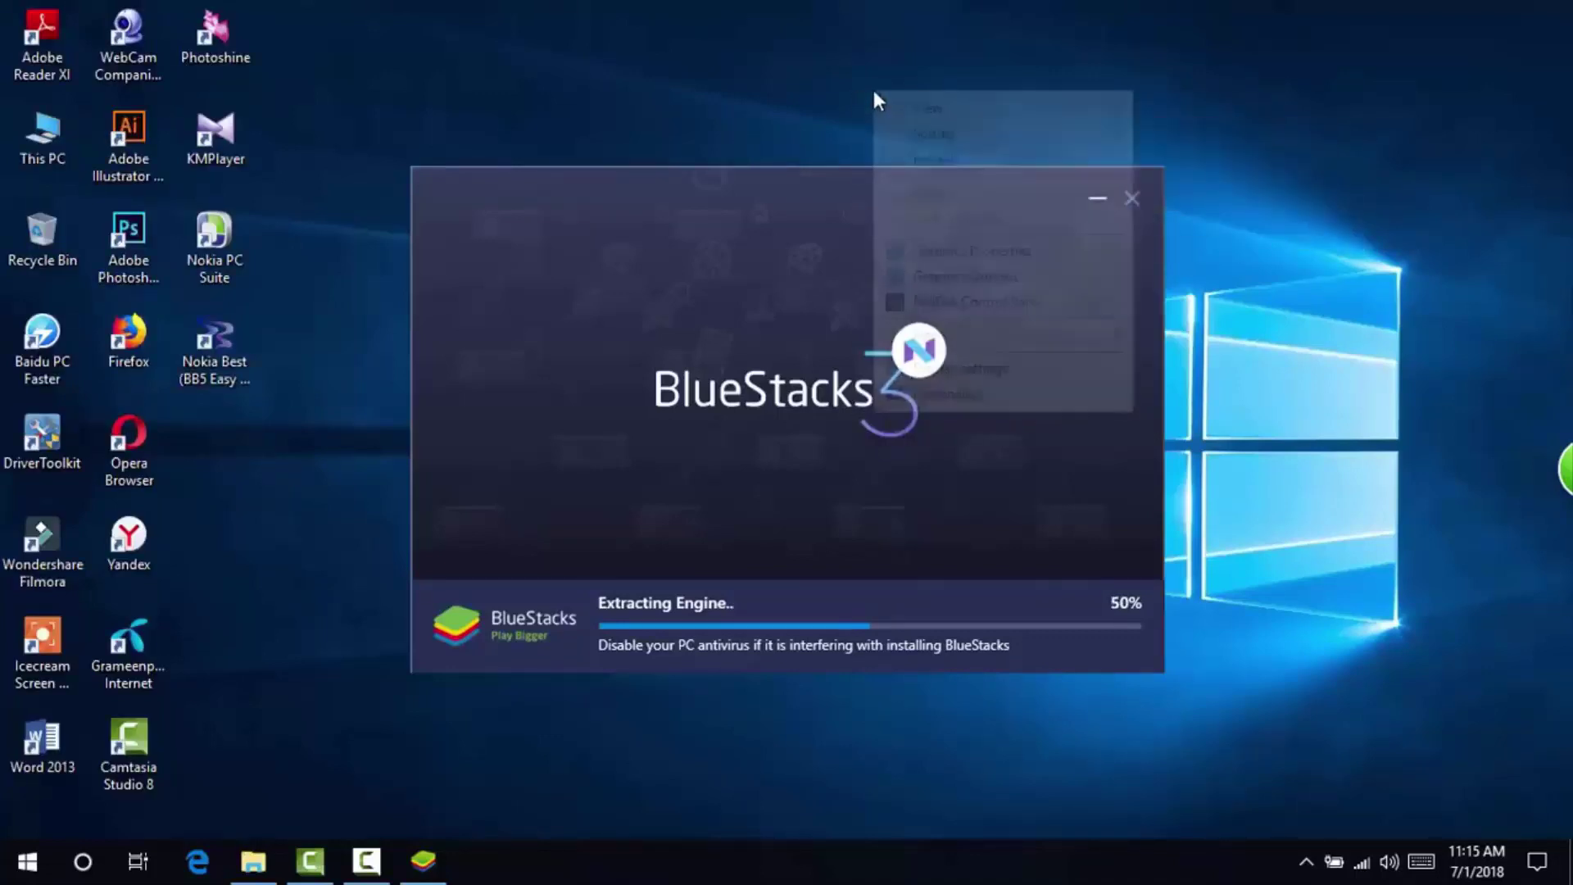
pyautogui.click(927, 156)
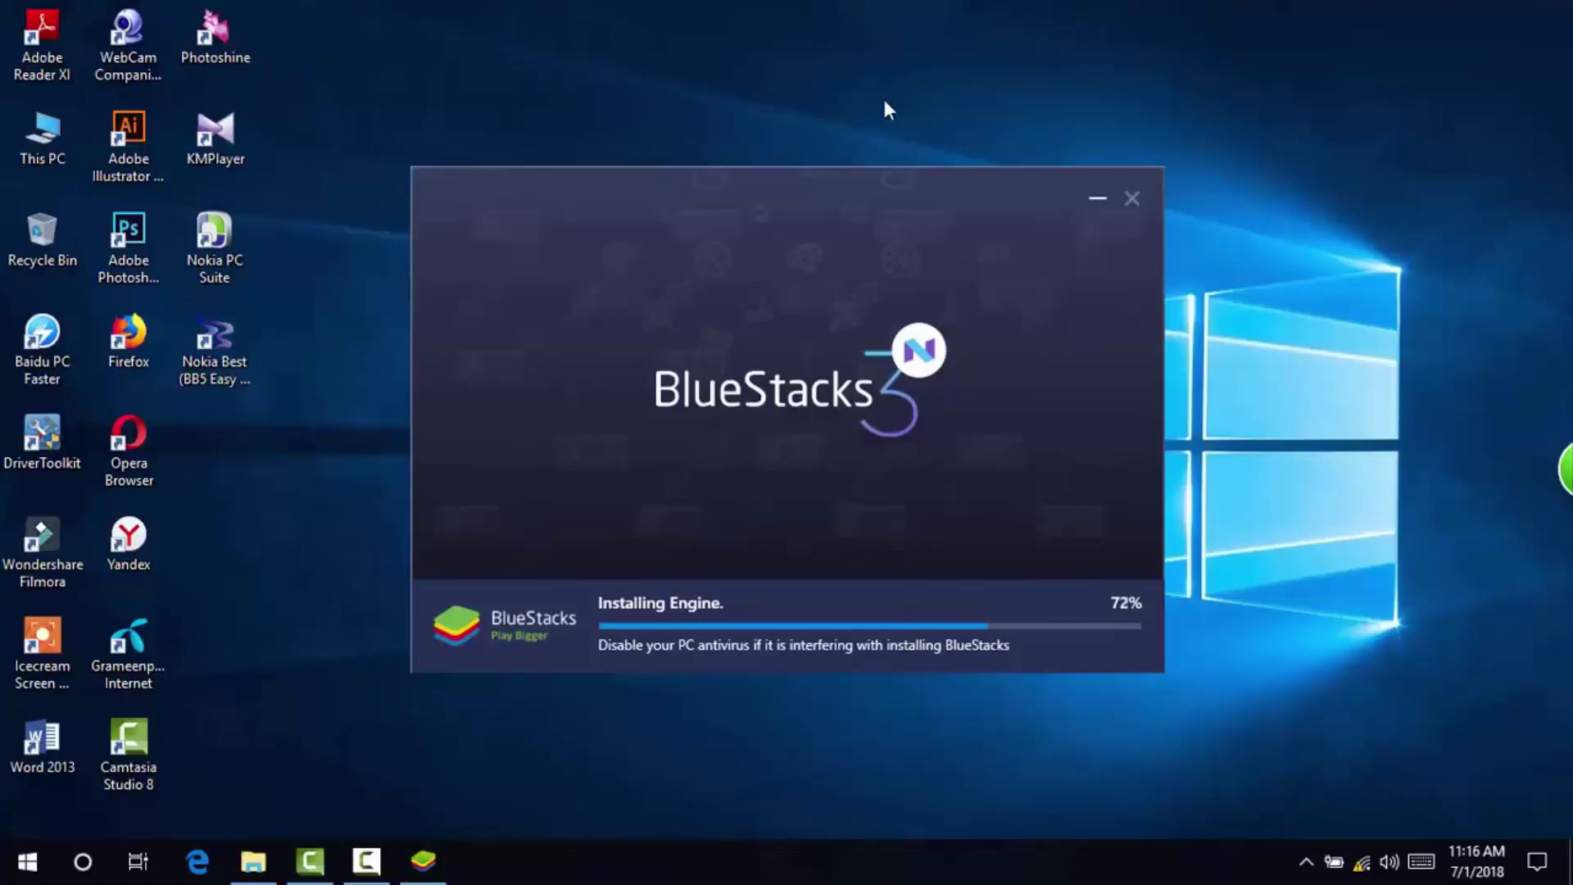
pyautogui.rightClick(883, 96)
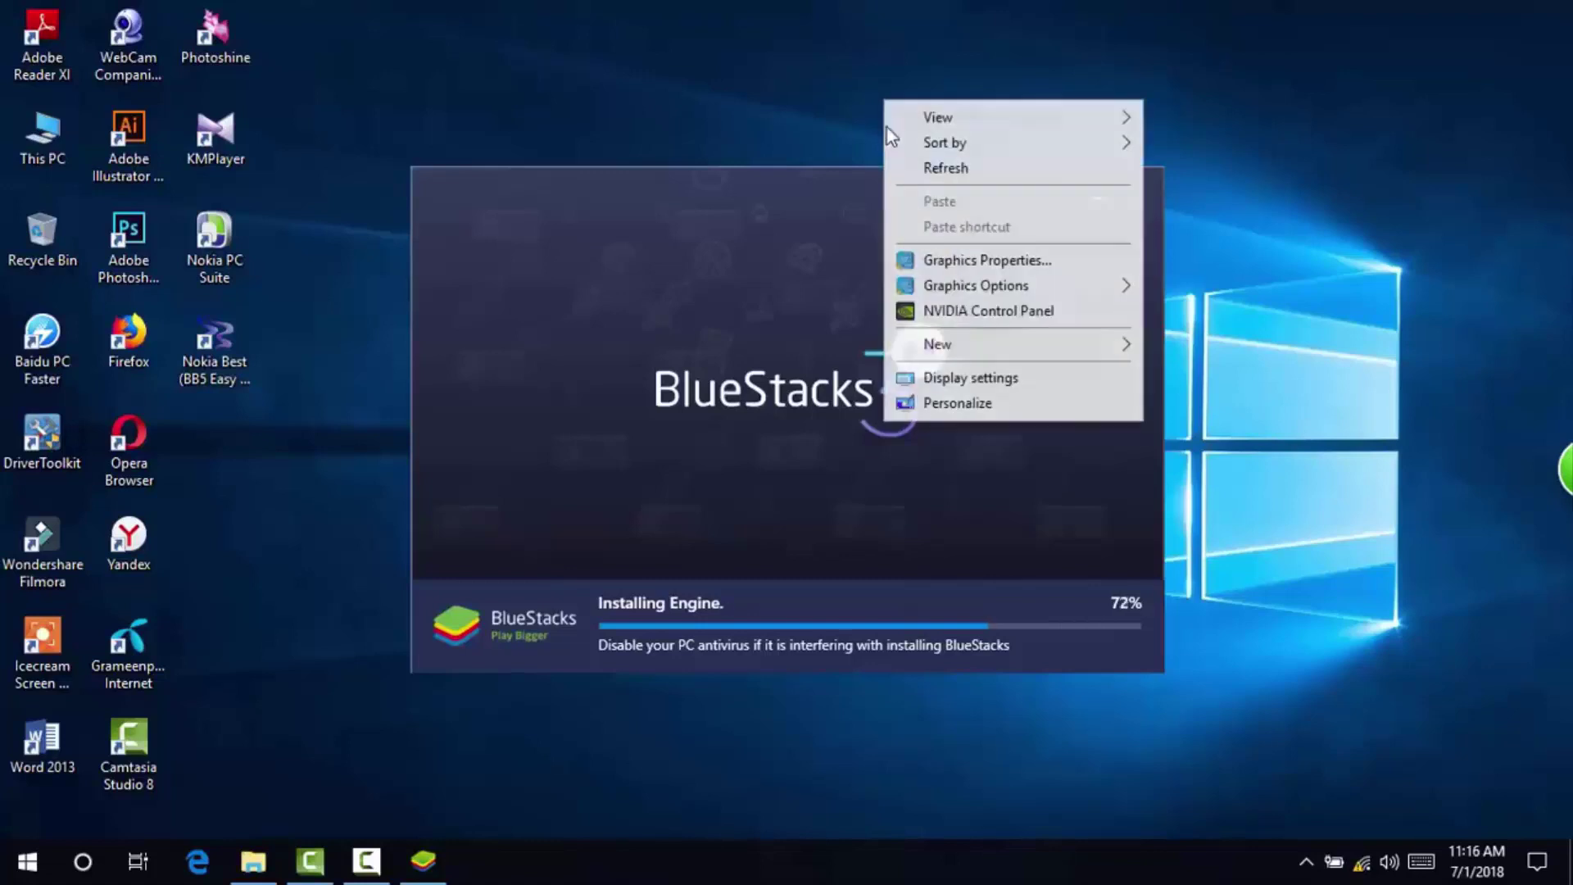
pyautogui.click(927, 170)
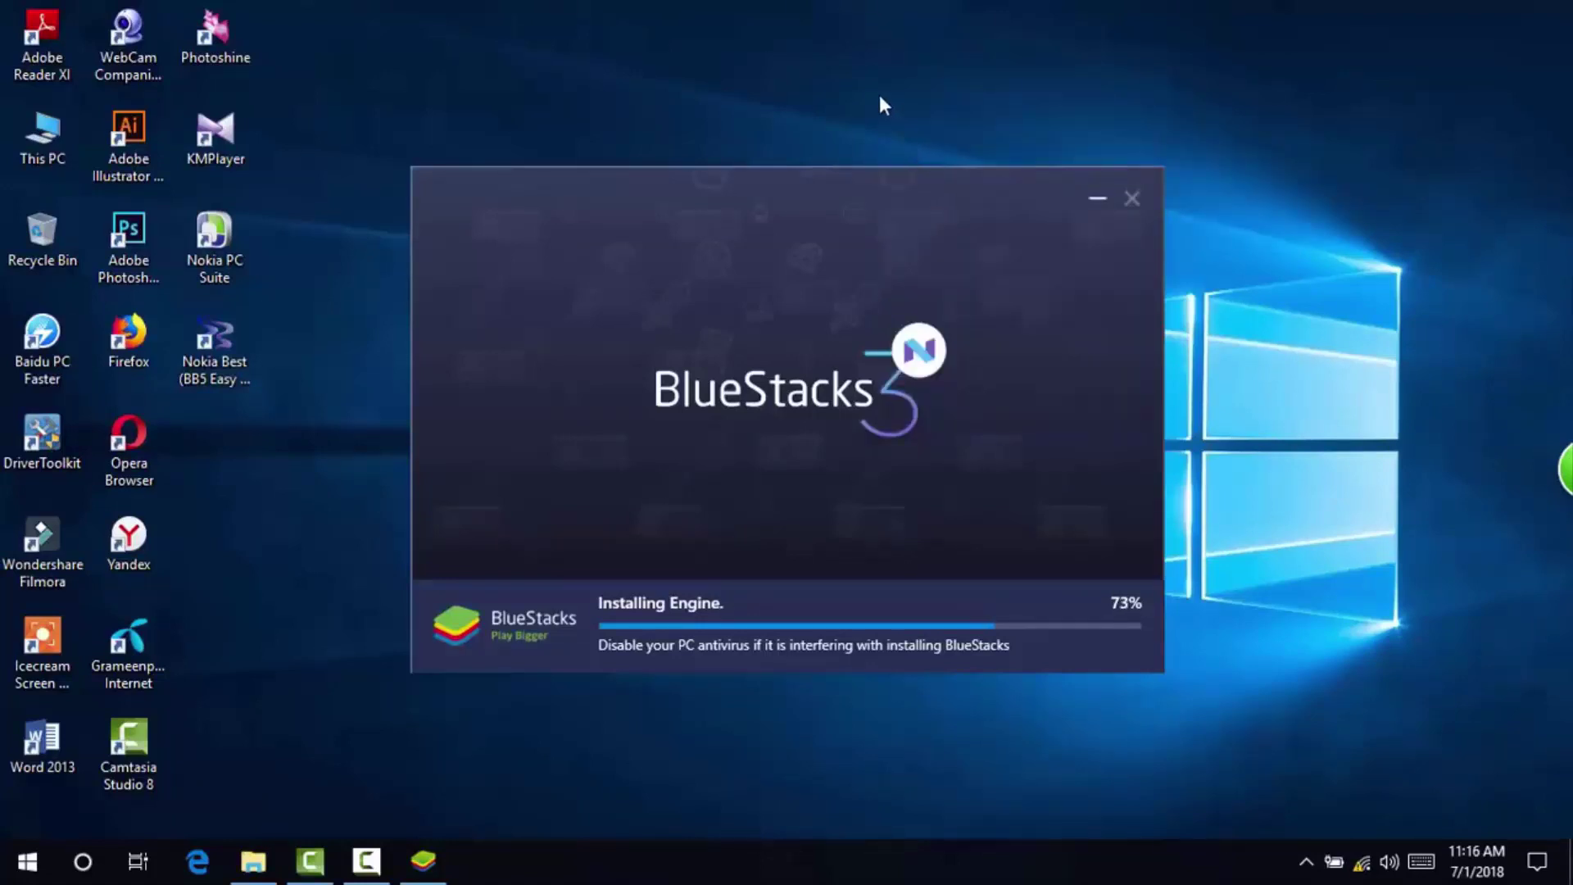
pyautogui.rightClick(875, 84)
pyautogui.click(909, 154)
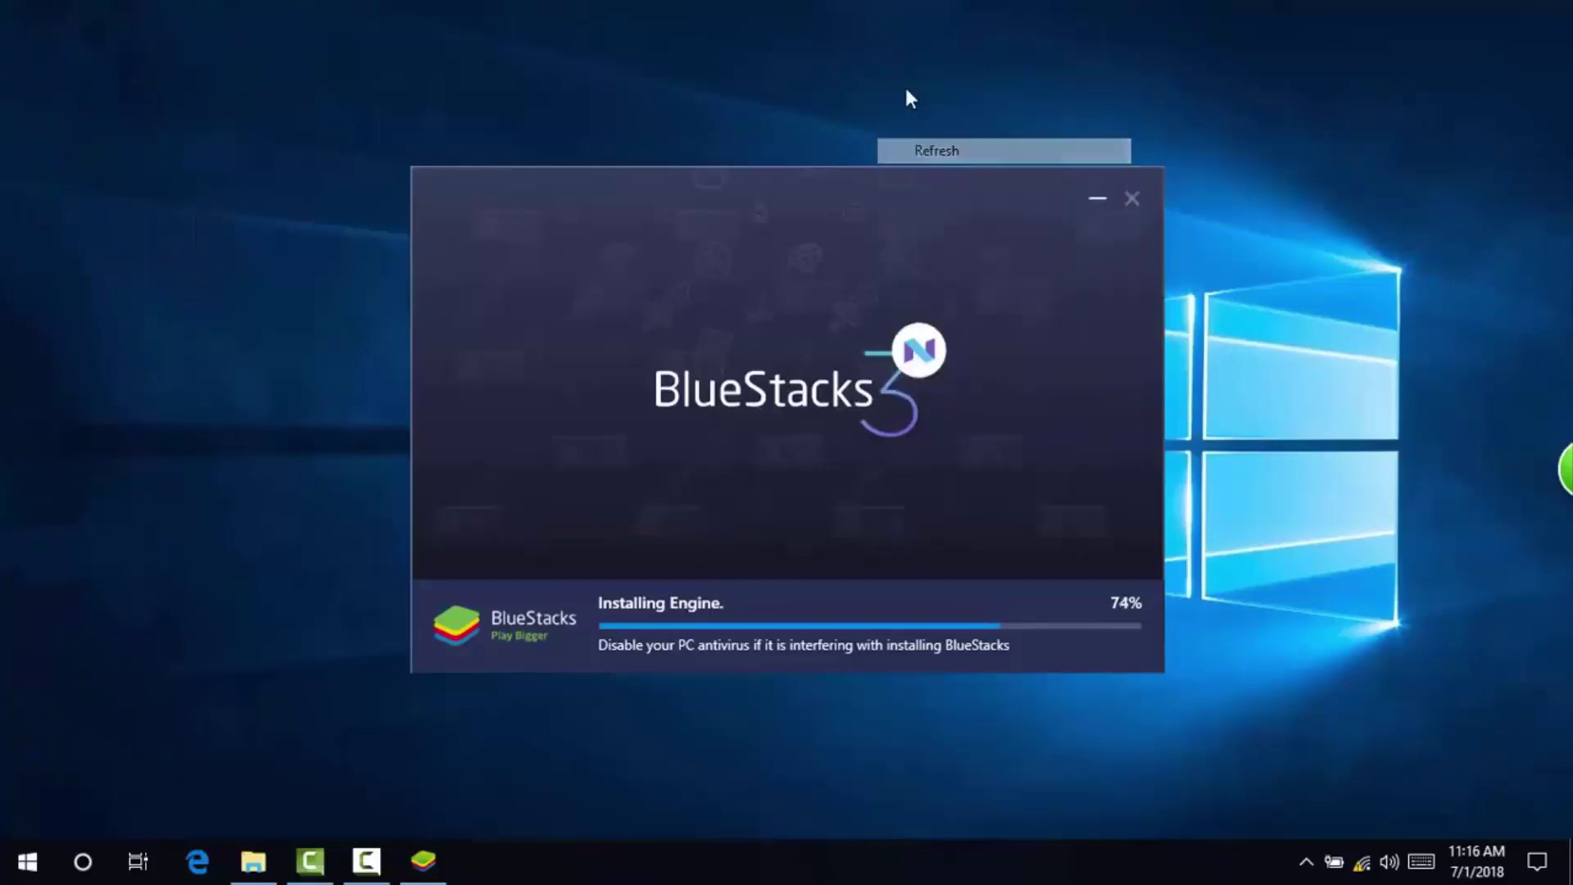
pyautogui.rightClick(883, 65)
pyautogui.click(930, 141)
# Keep refreshing the desktop, then move the installer window higher on screen.
pyautogui.rightClick(885, 59)
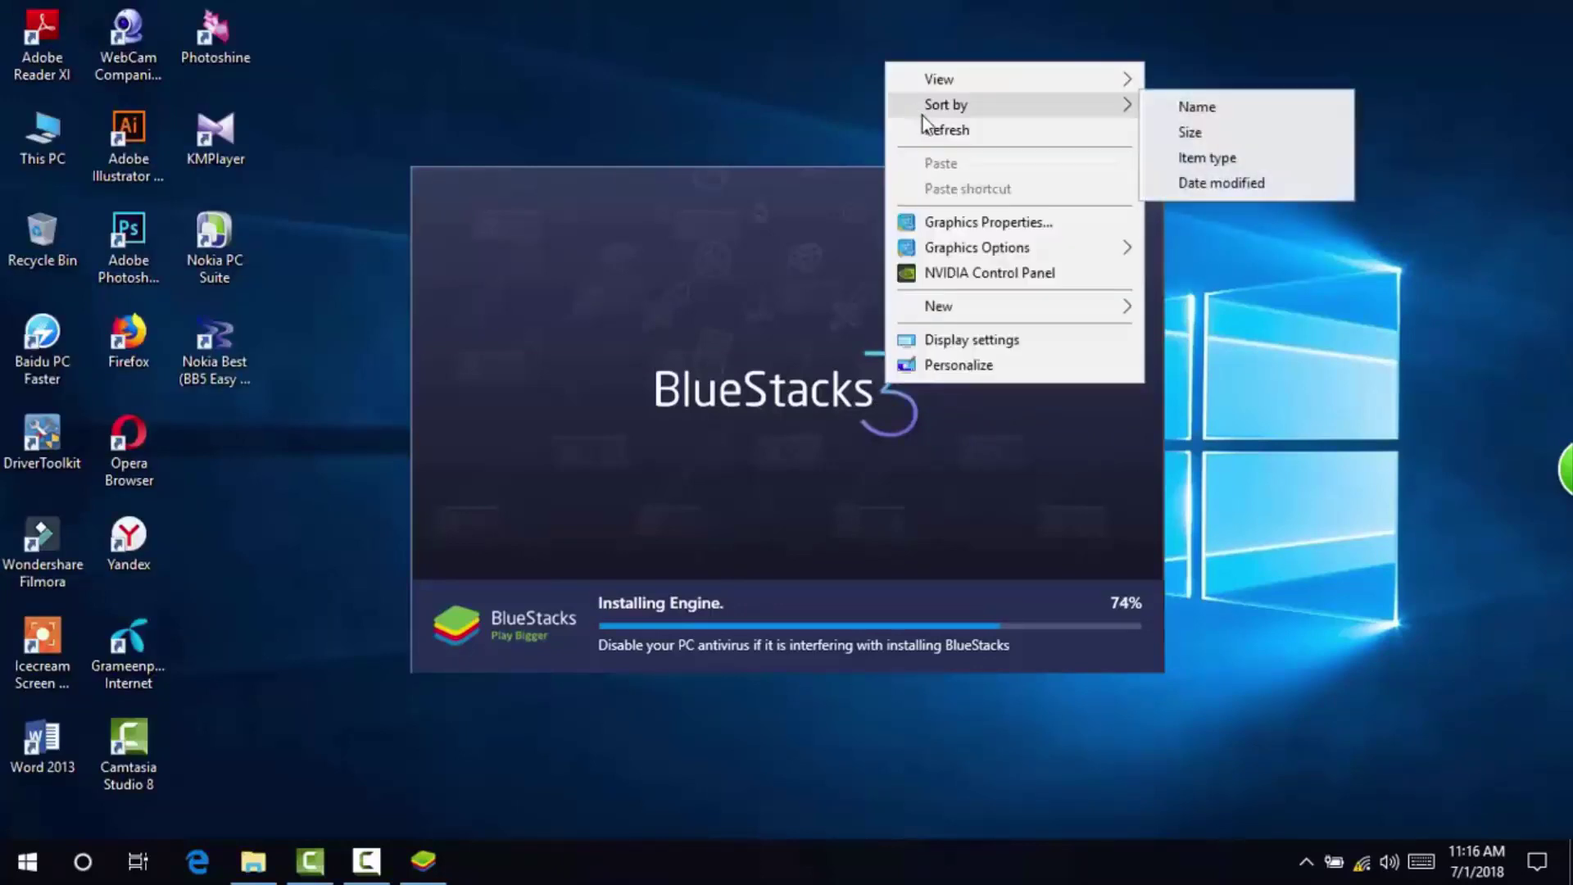
pyautogui.click(922, 122)
pyautogui.rightClick(875, 57)
pyautogui.click(917, 123)
pyautogui.rightClick(878, 50)
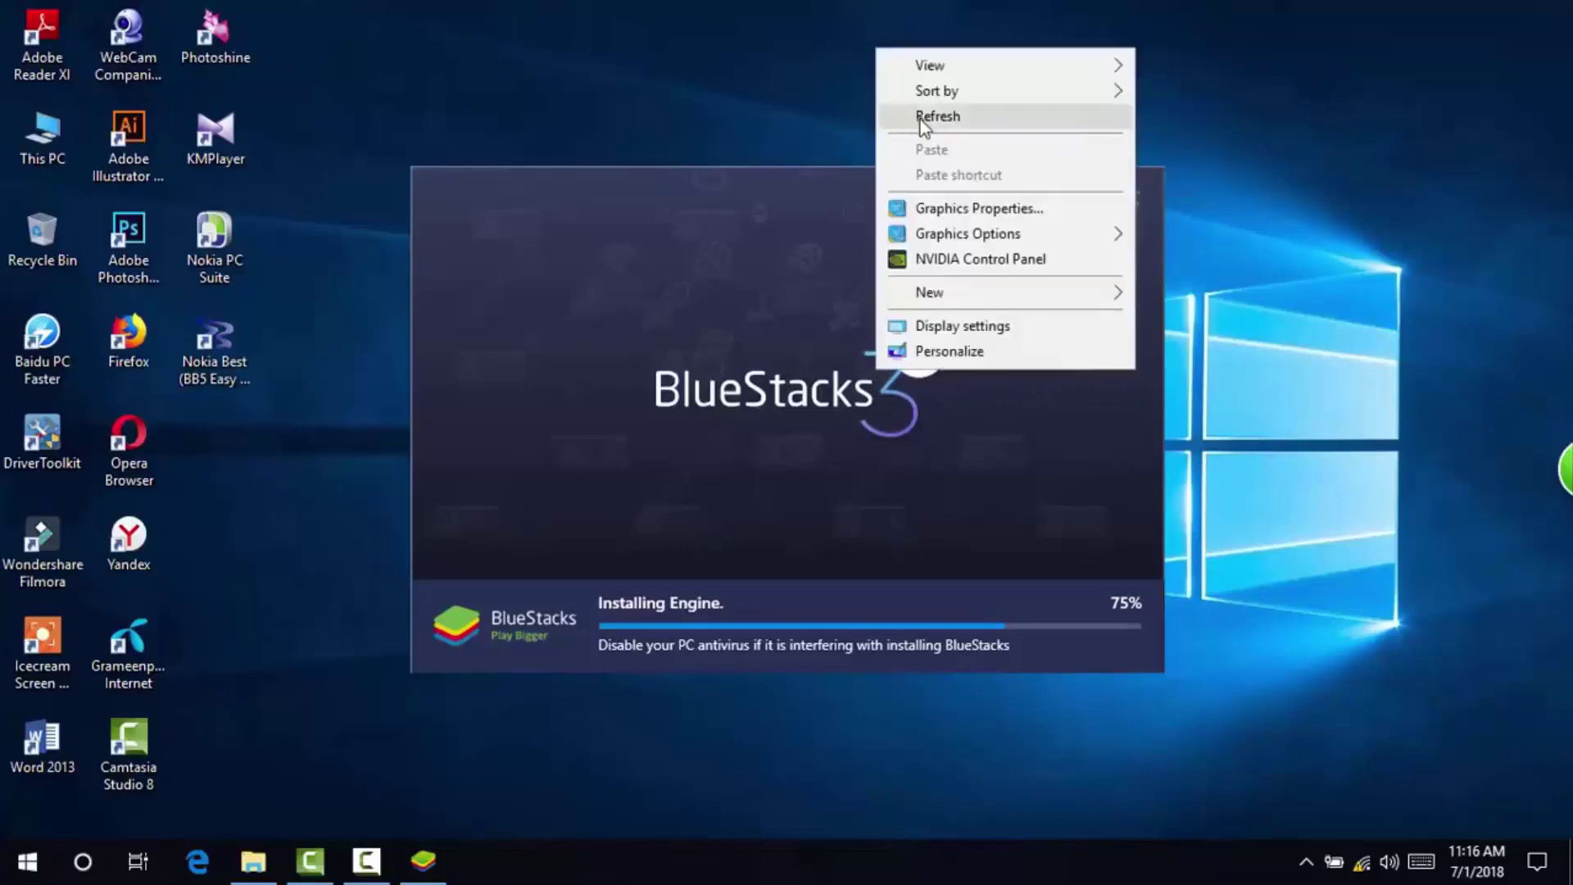
pyautogui.click(920, 120)
pyautogui.rightClick(862, 57)
pyautogui.click(912, 129)
pyautogui.rightClick(853, 66)
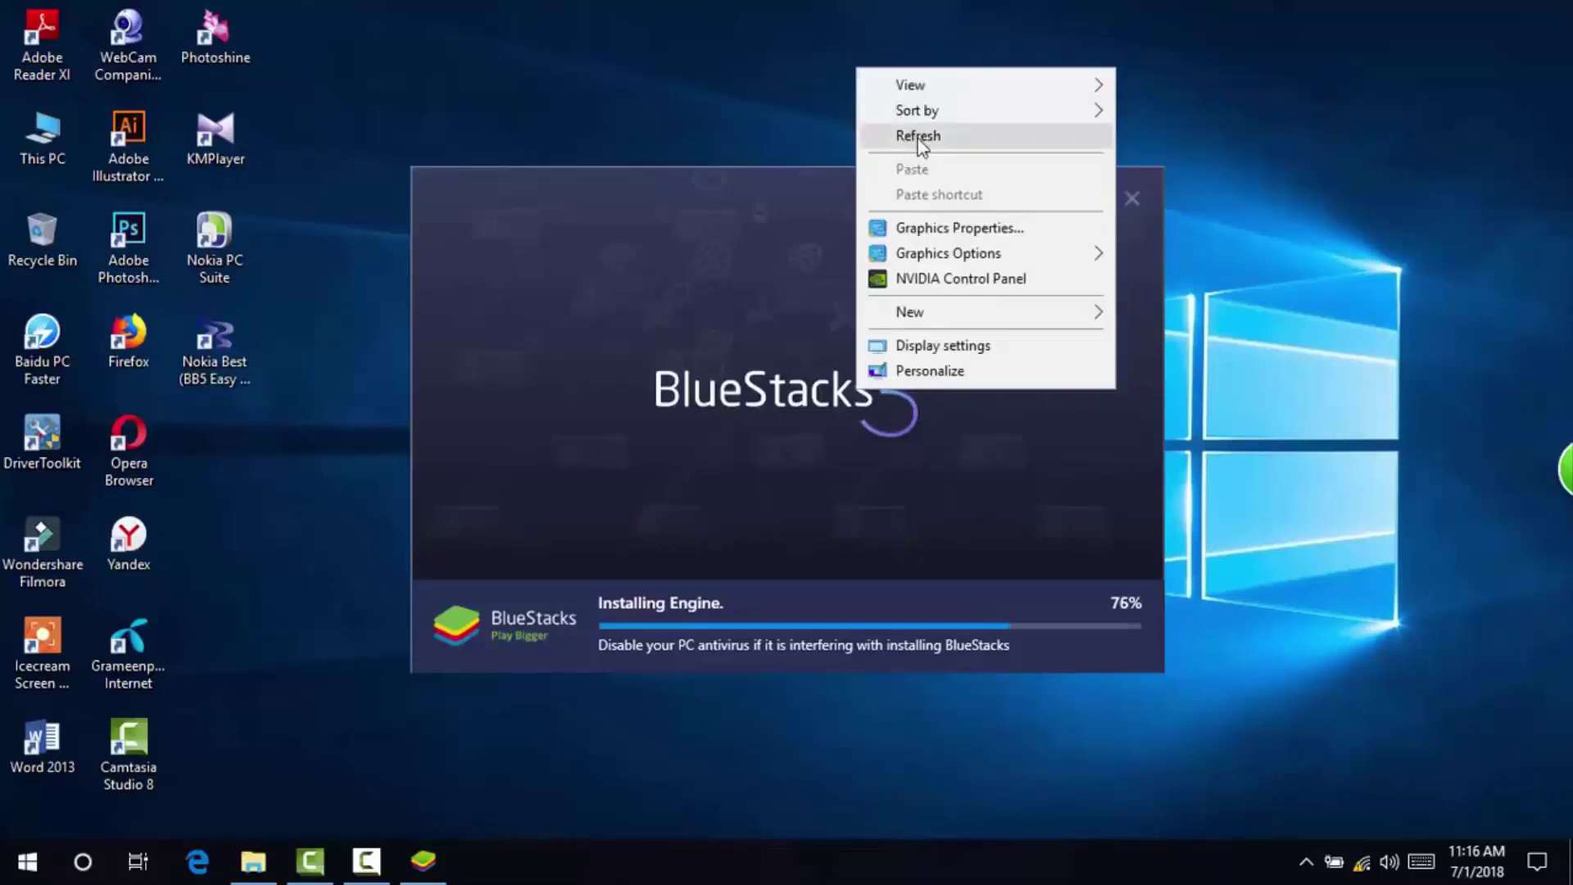
pyautogui.click(917, 136)
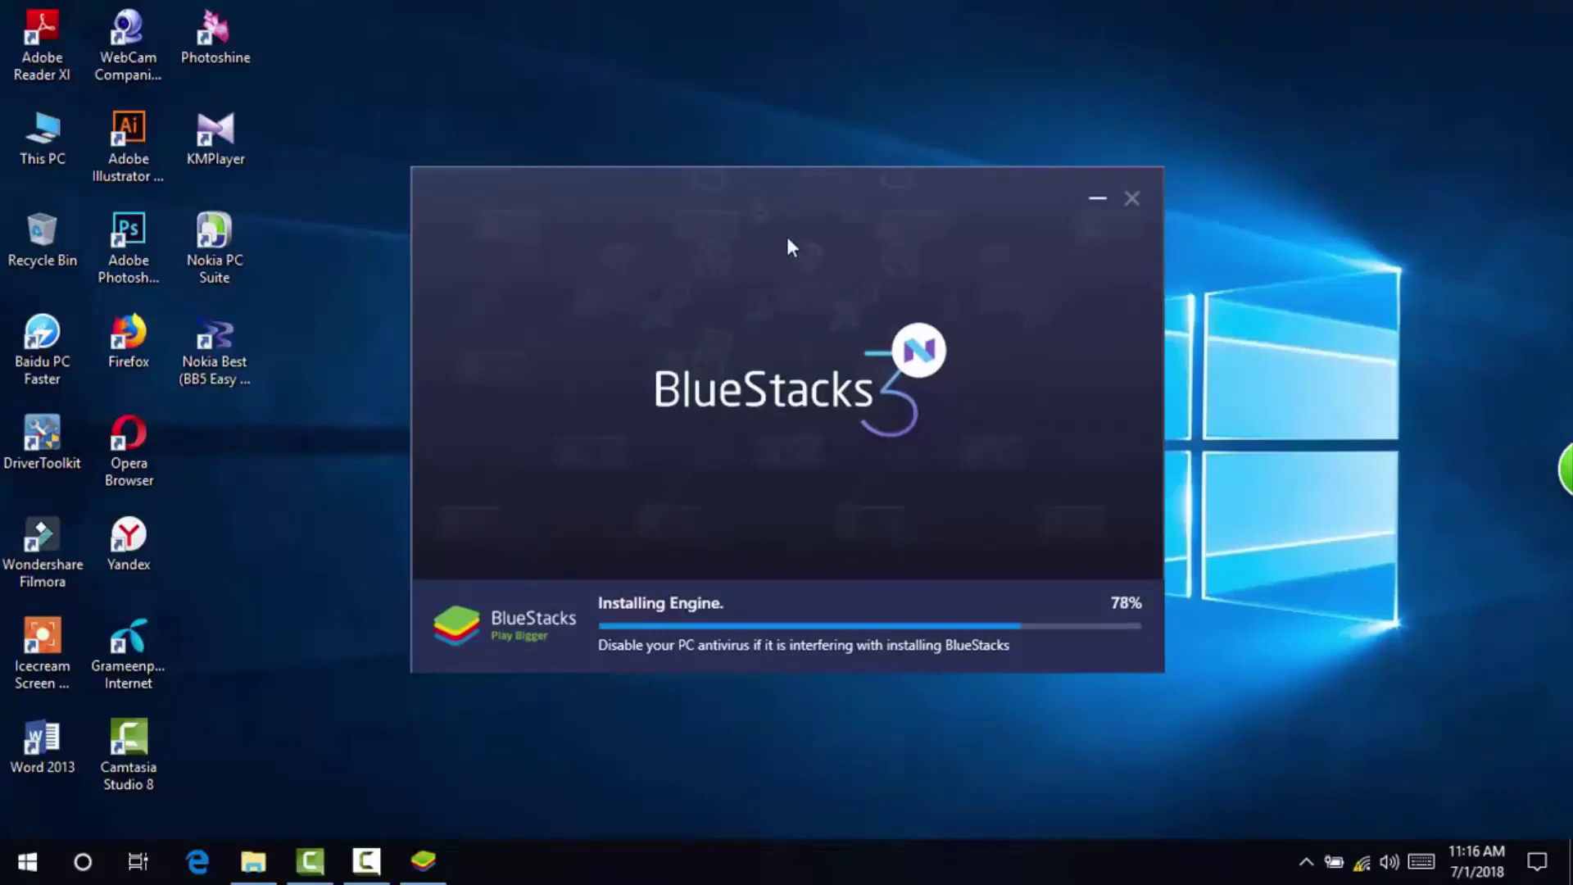
pyautogui.moveTo(783, 207); pyautogui.dragTo(805, 121)
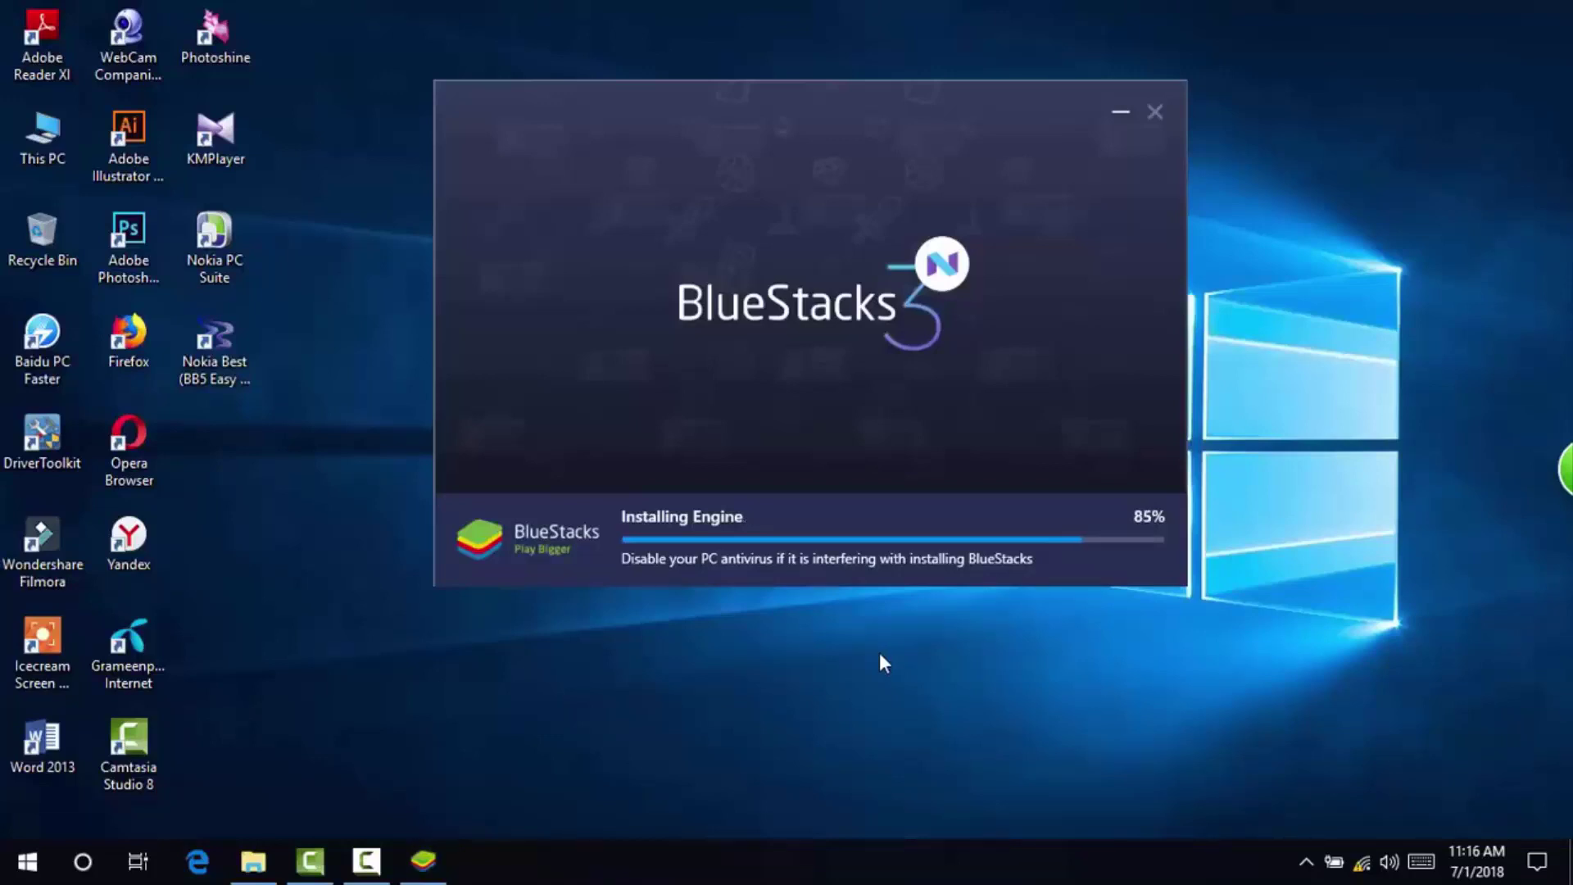
# Refresh the desktop repeatedly as the engine installation nears 100%.
pyautogui.rightClick(879, 652)
pyautogui.click(957, 411)
pyautogui.rightClick(878, 651)
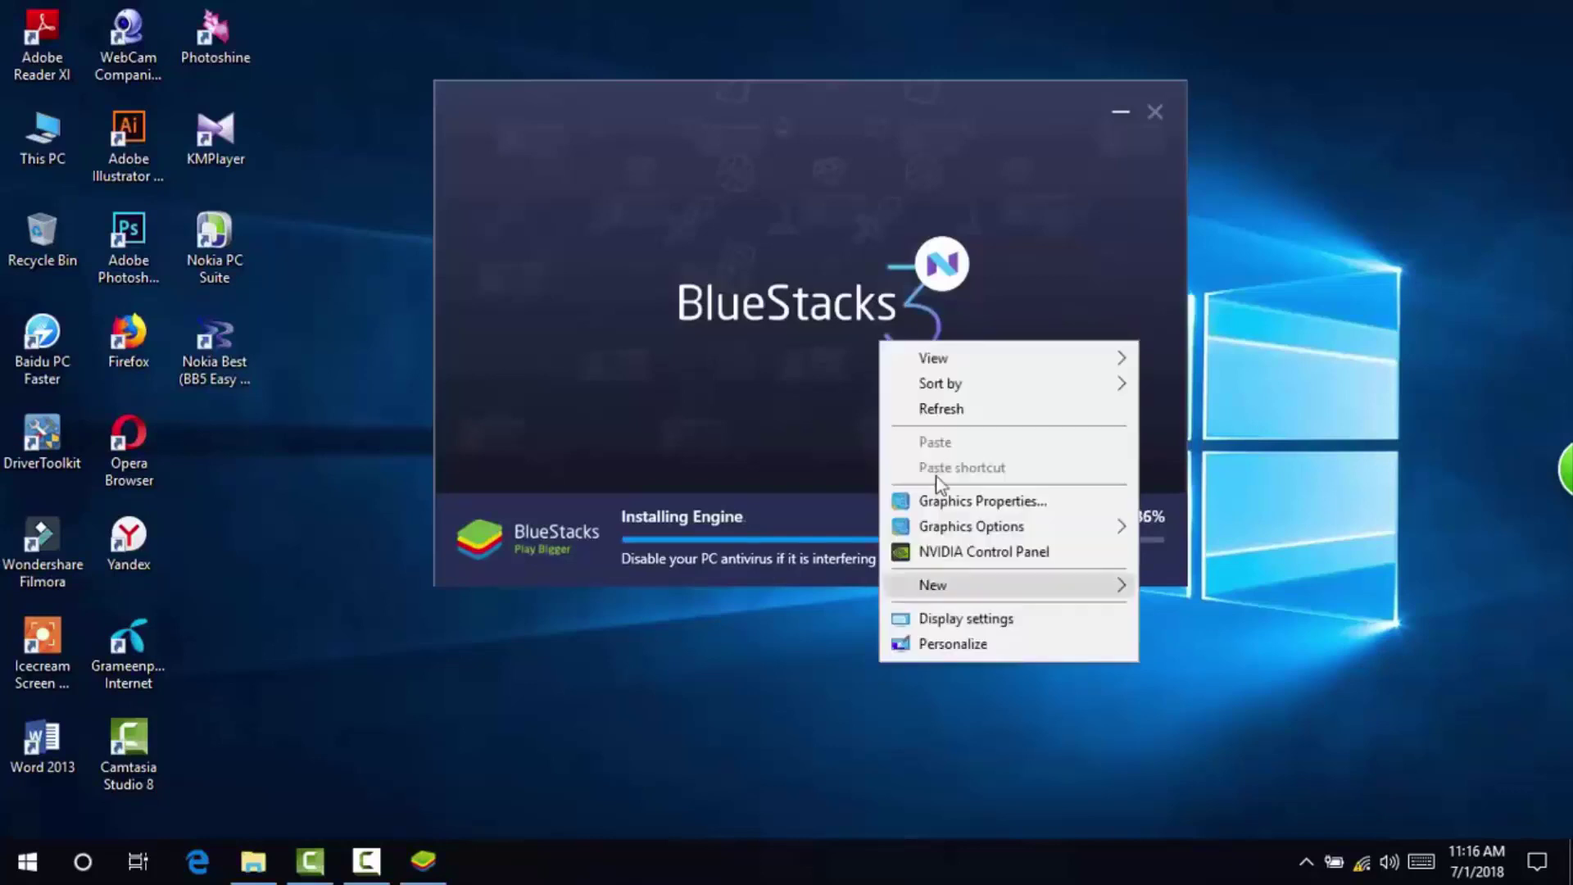
pyautogui.click(942, 412)
pyautogui.rightClick(929, 682)
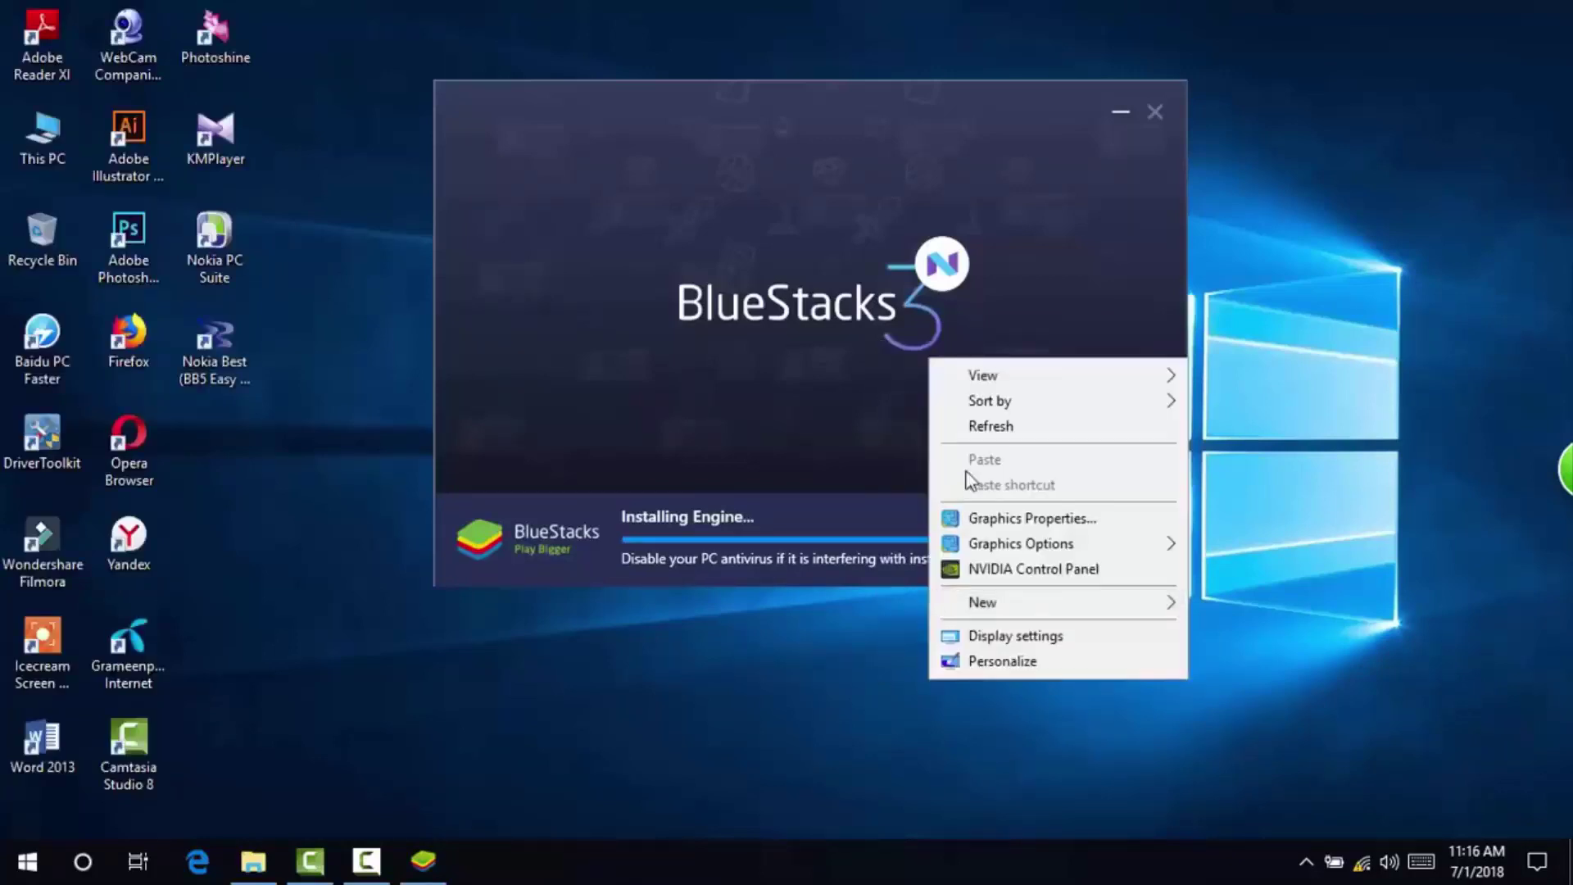
pyautogui.click(971, 427)
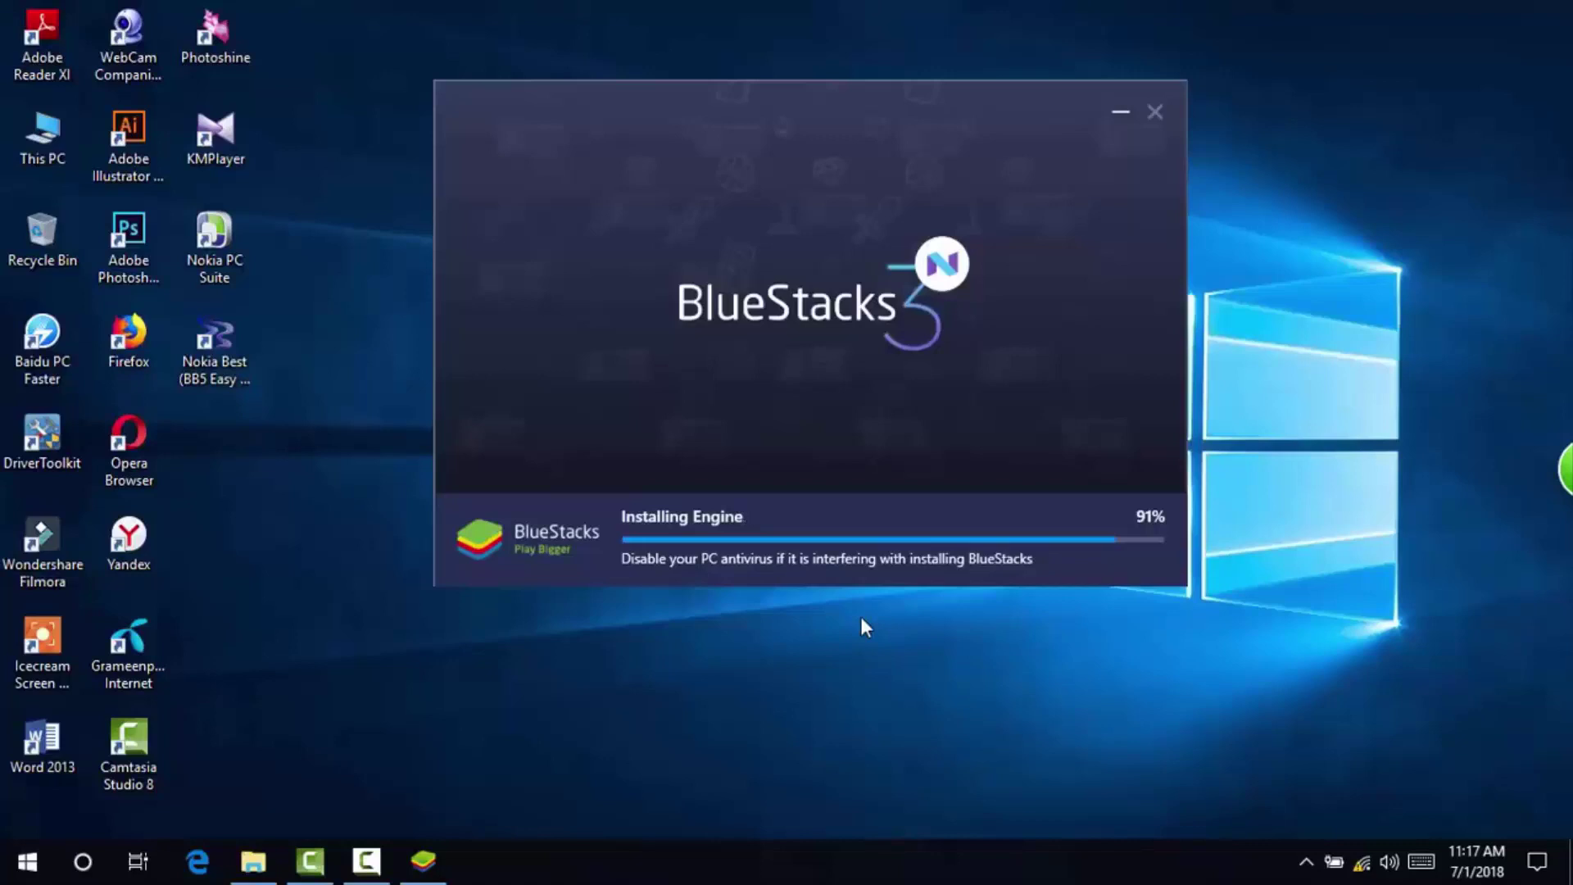
pyautogui.rightClick(862, 619)
pyautogui.click(942, 362)
pyautogui.rightClick(870, 647)
pyautogui.click(950, 393)
pyautogui.rightClick(894, 652)
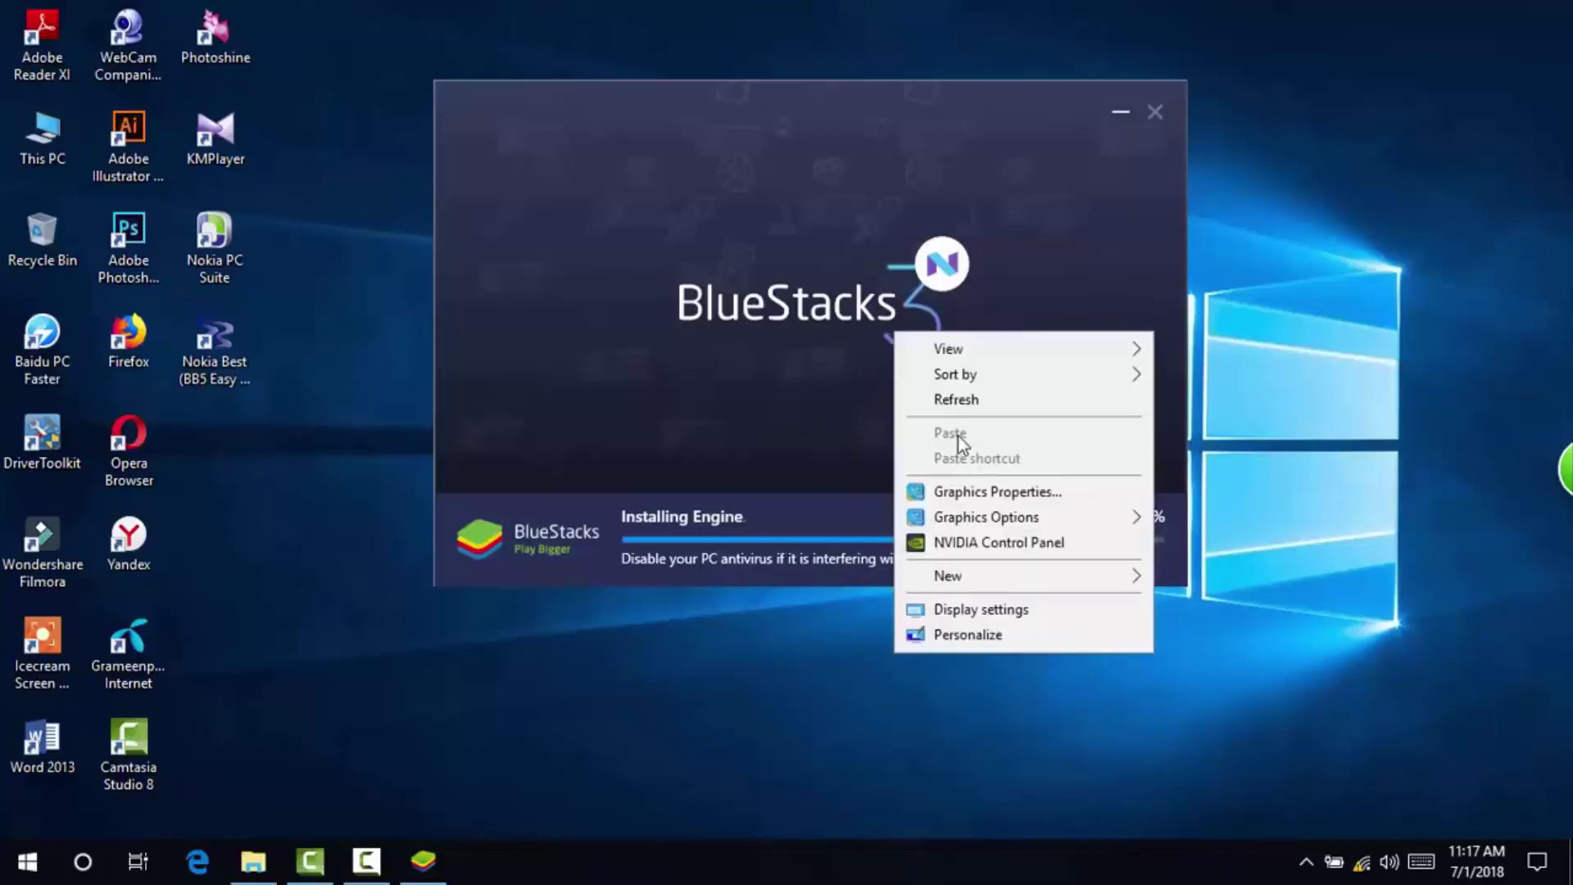
pyautogui.click(956, 401)
# Continue refreshing the desktop until the installer reports Installation complete.
pyautogui.rightClick(1314, 183)
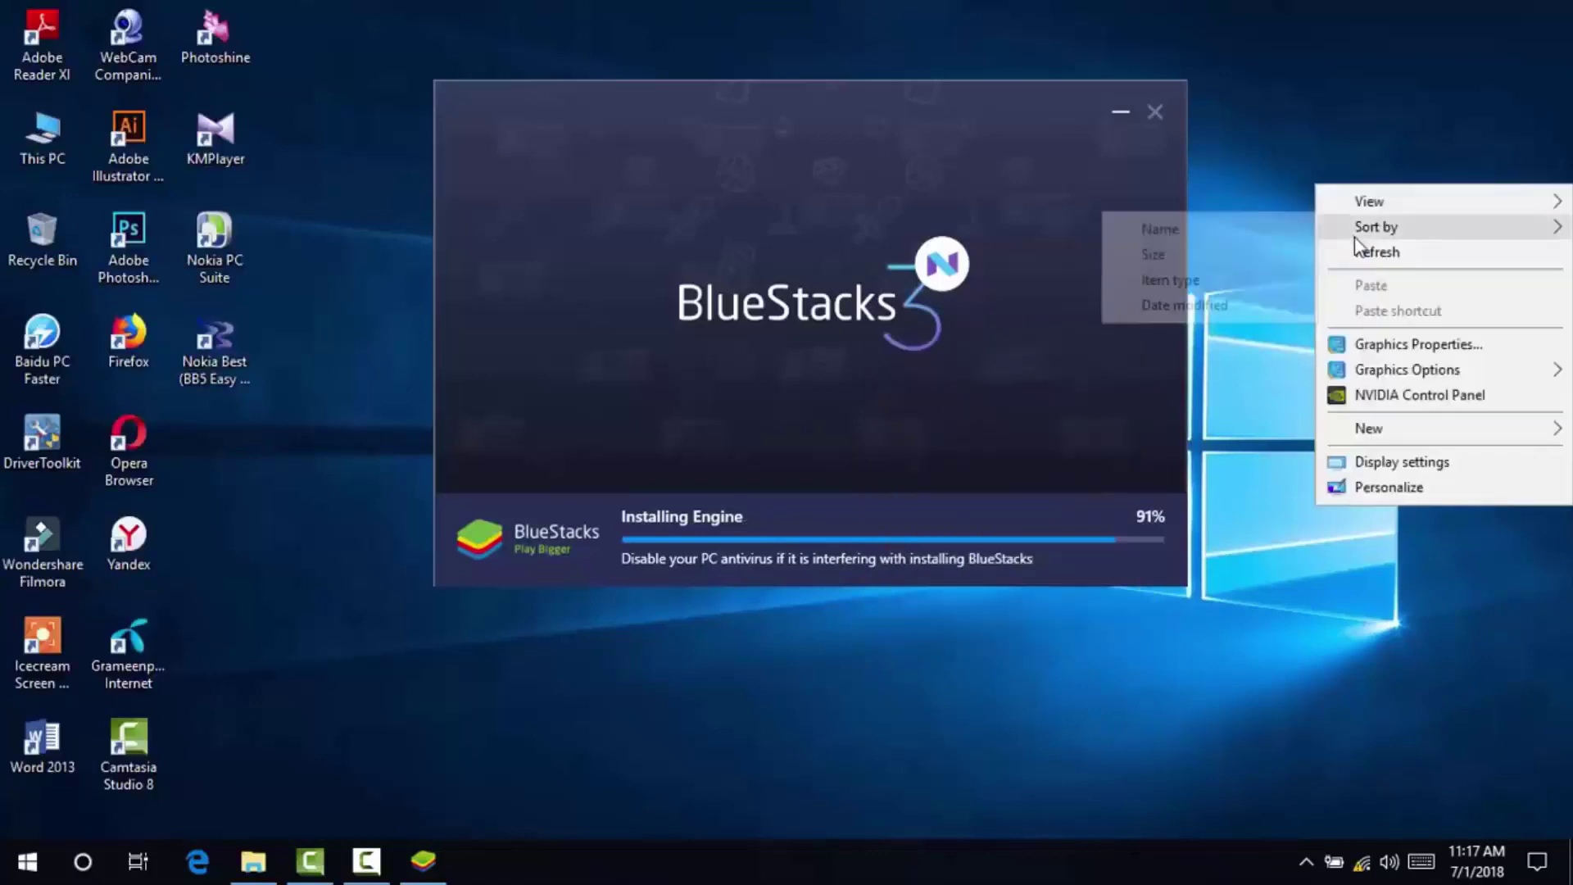
pyautogui.click(1355, 249)
pyautogui.rightClick(1316, 202)
pyautogui.click(1356, 269)
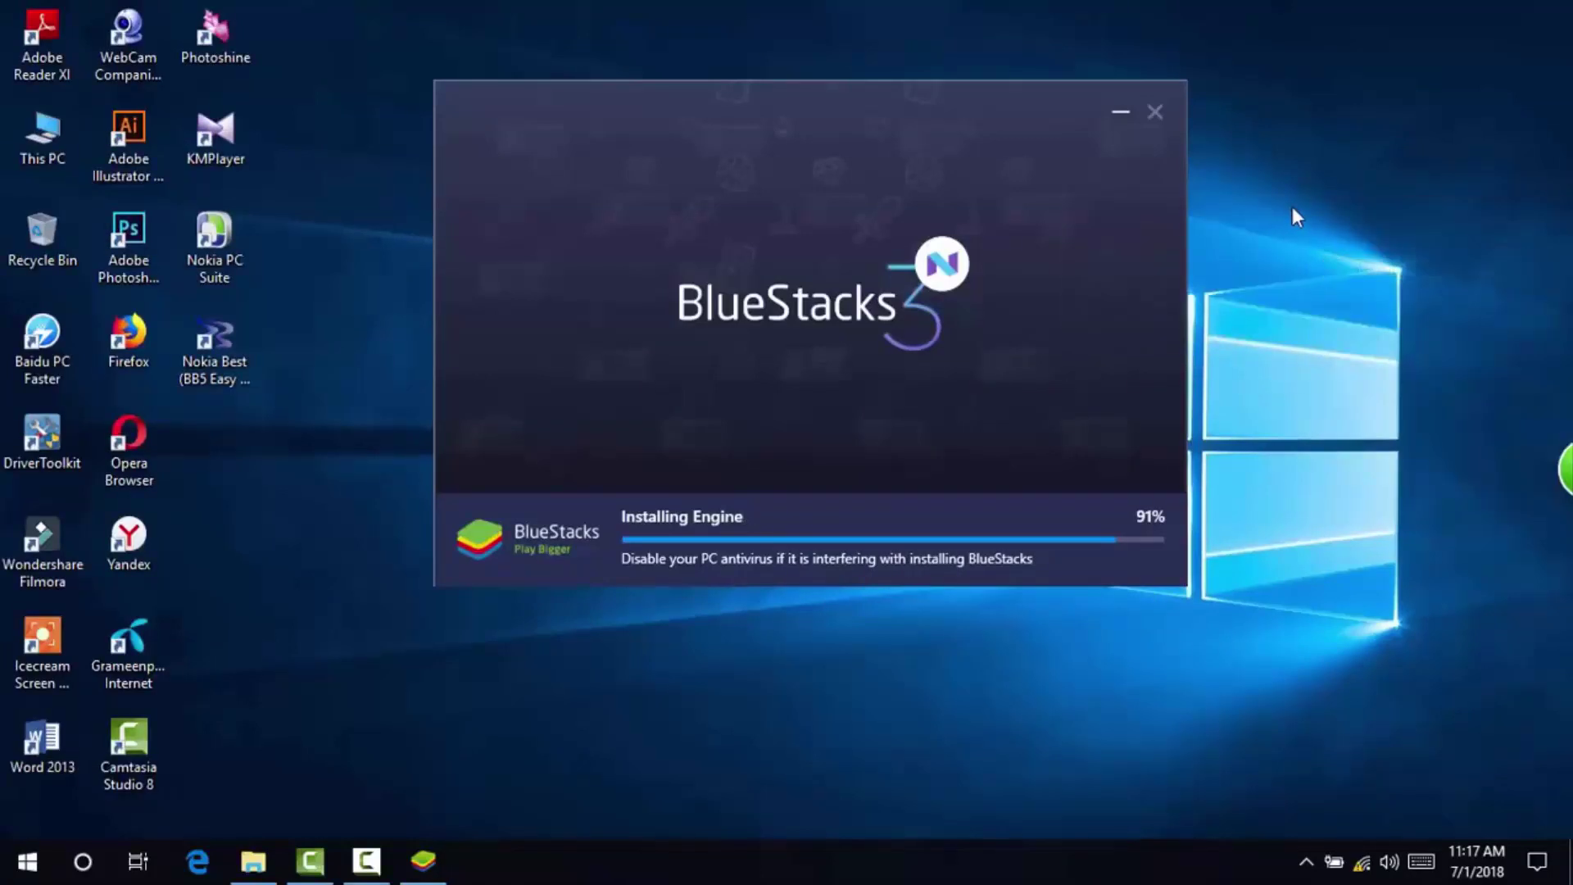
pyautogui.rightClick(1291, 207)
pyautogui.click(1344, 274)
pyautogui.rightClick(1283, 210)
pyautogui.moveTo(1301, 256)
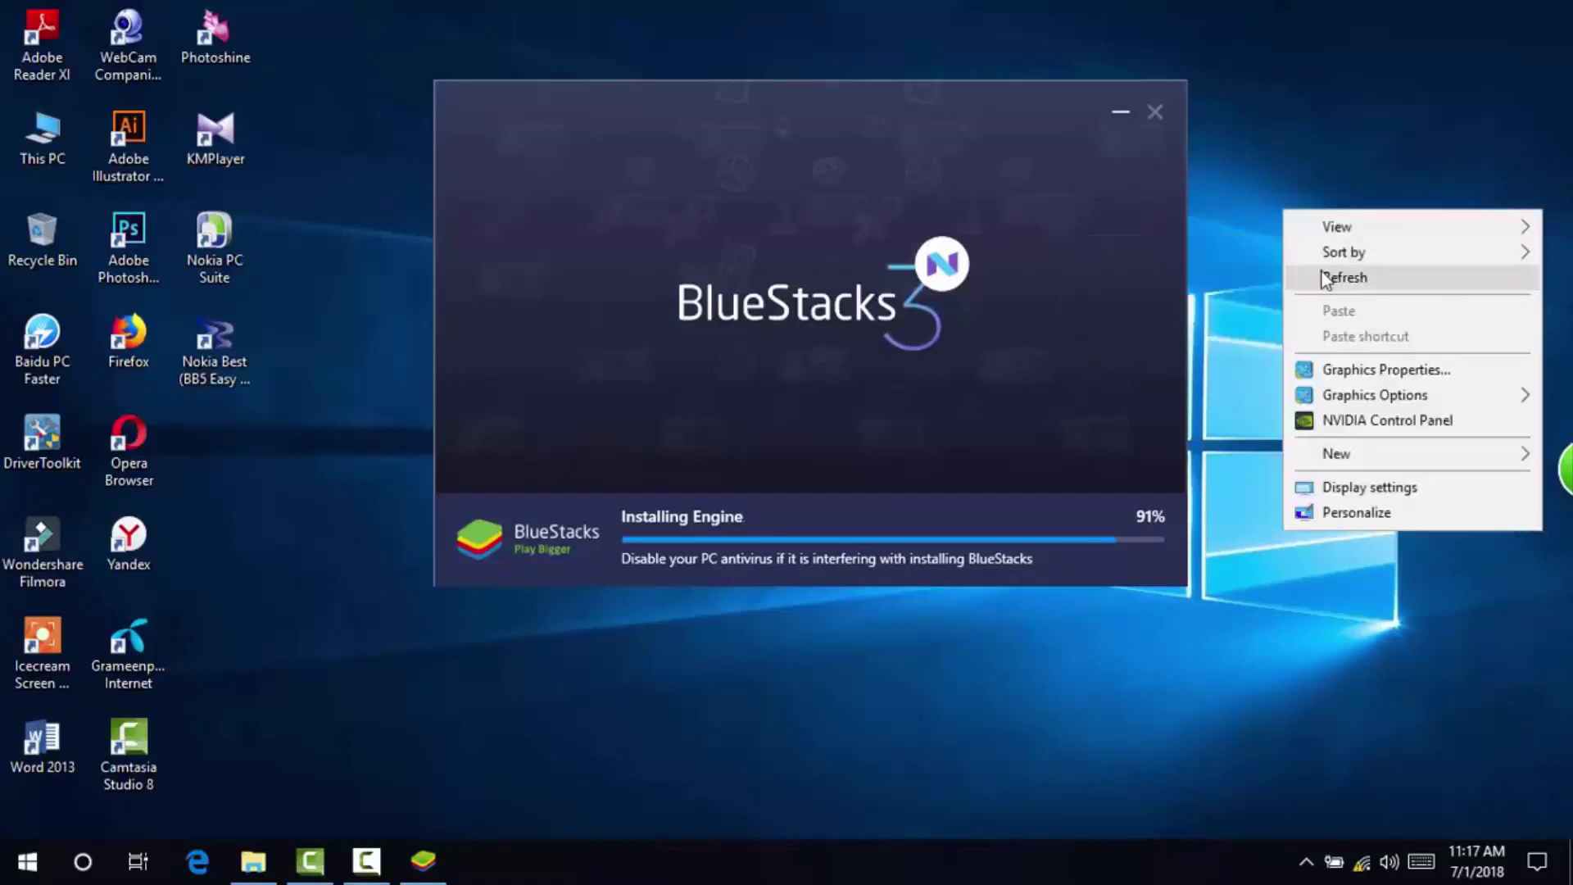
pyautogui.click(1328, 278)
pyautogui.rightClick(1273, 221)
pyautogui.click(1309, 285)
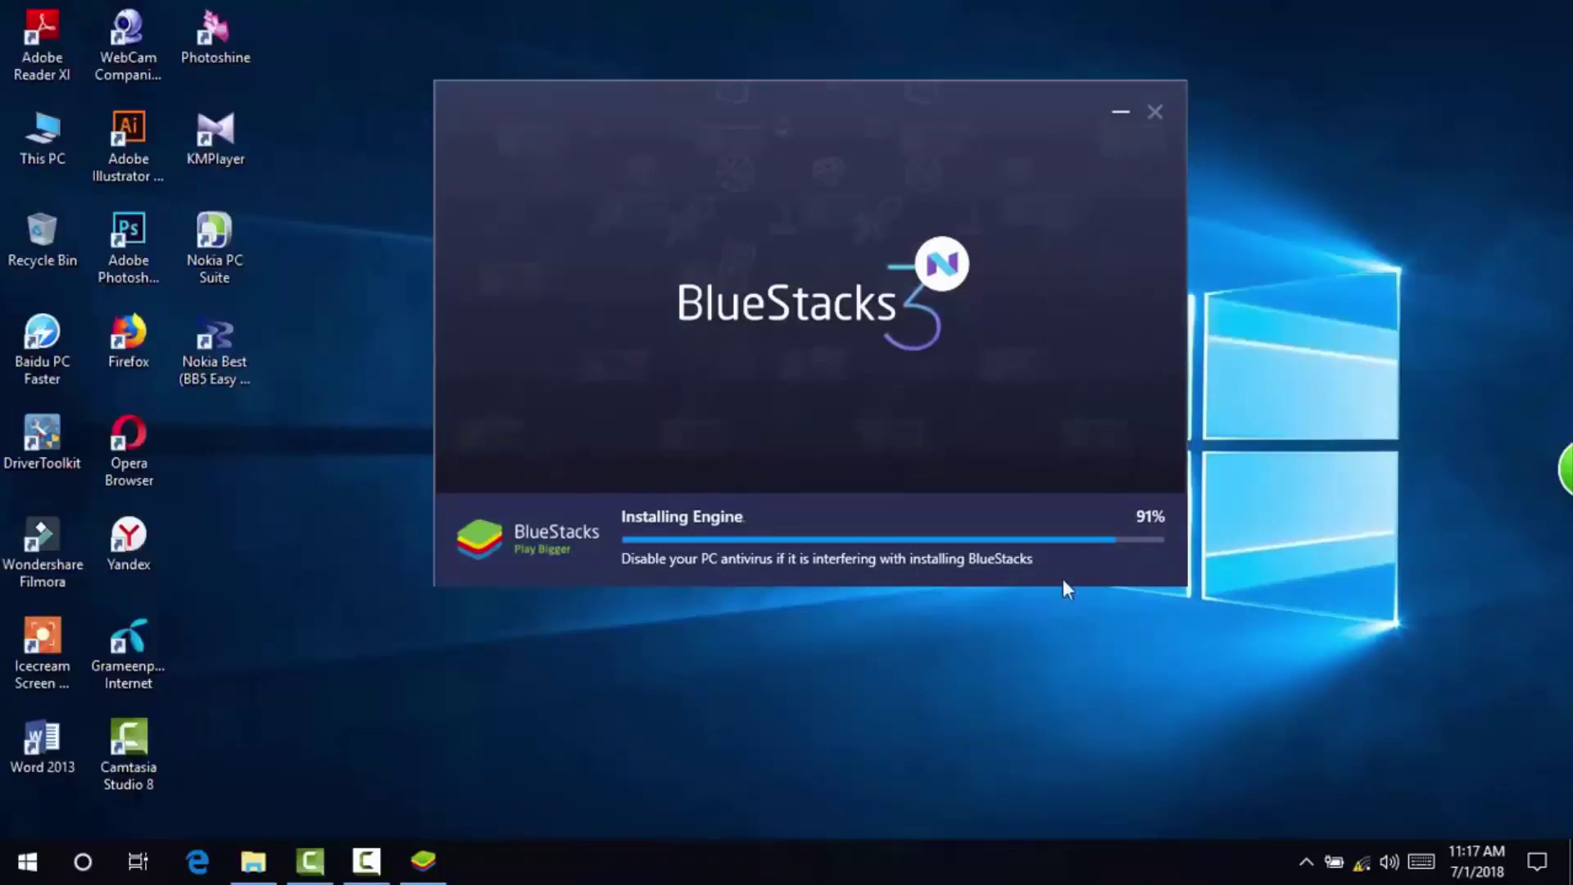
pyautogui.rightClick(1315, 205)
pyautogui.click(1360, 272)
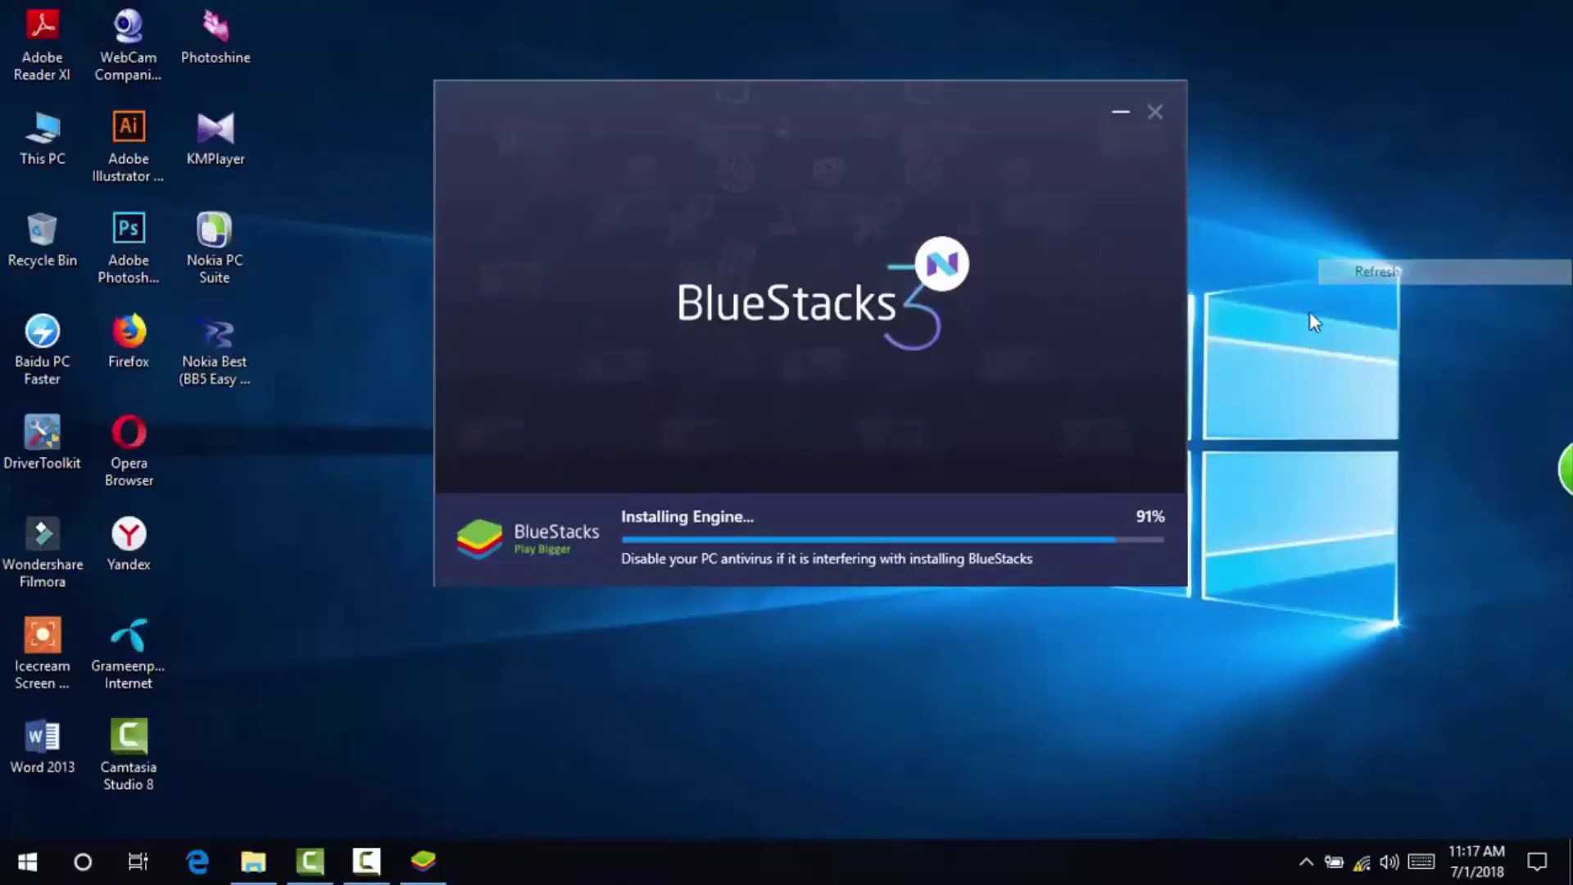
pyautogui.rightClick(1244, 341)
pyautogui.click(1281, 407)
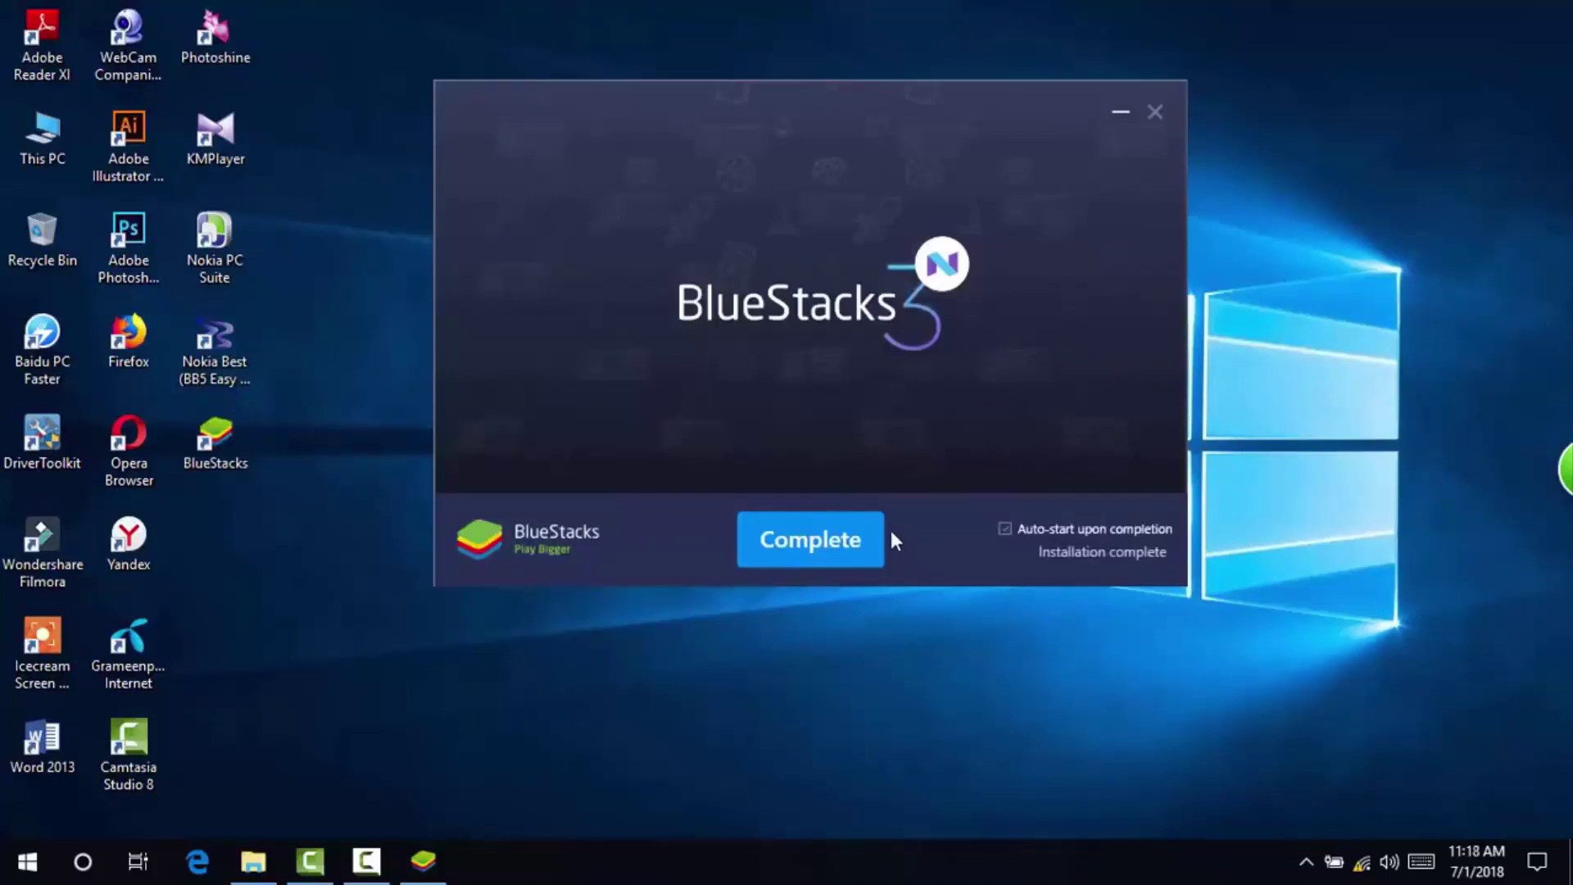
# Finish the installer to launch BlueStacks, and reveal the hidden tray icons.
pyautogui.click(793, 563)
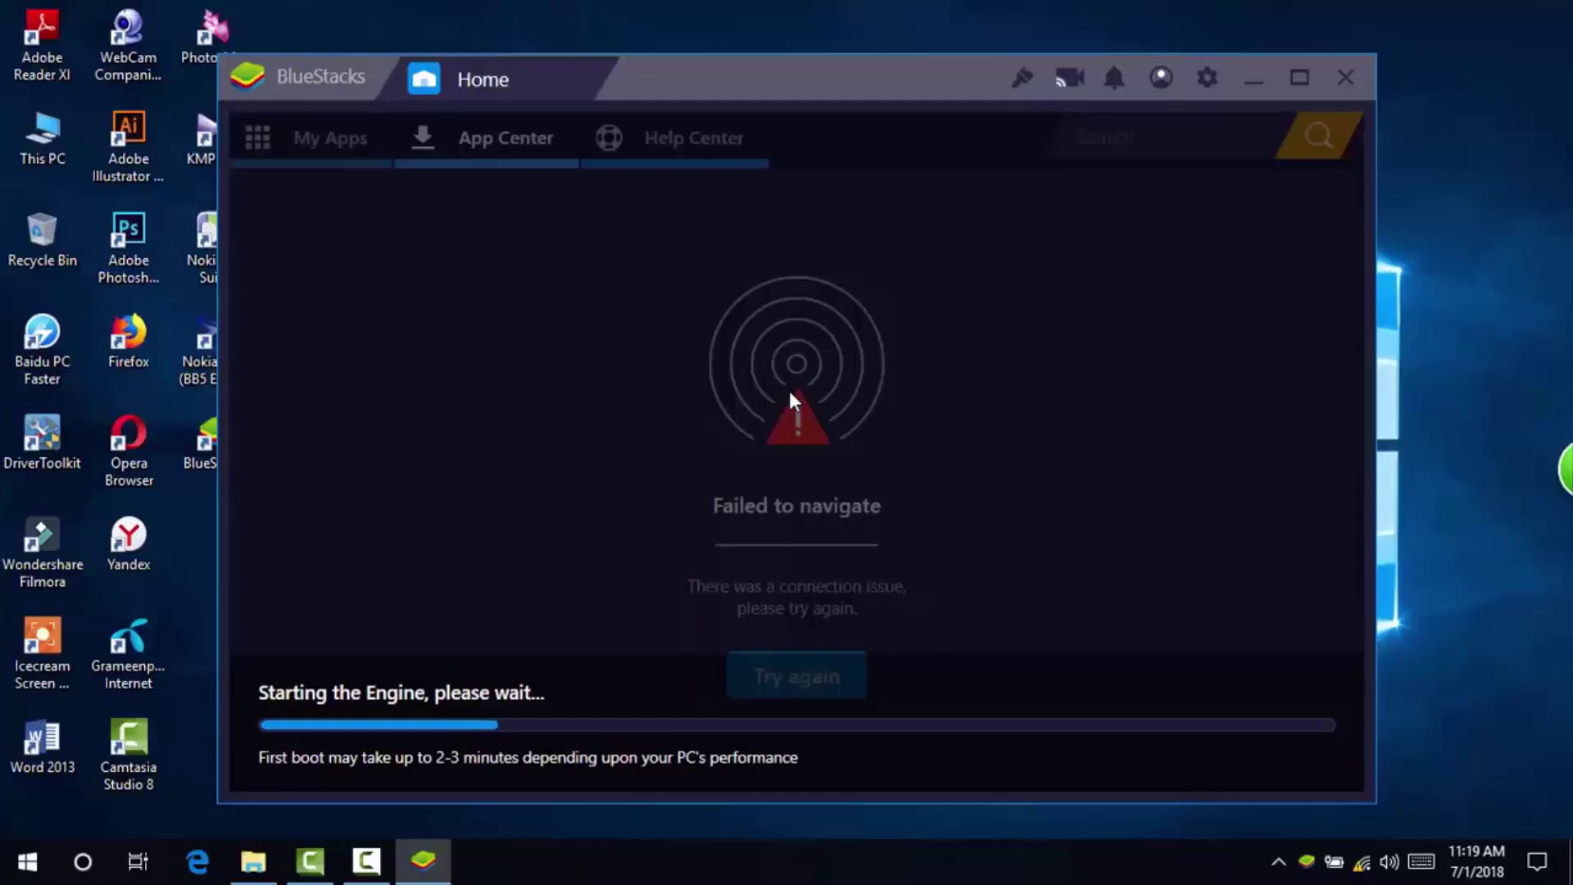
pyautogui.click(1306, 861)
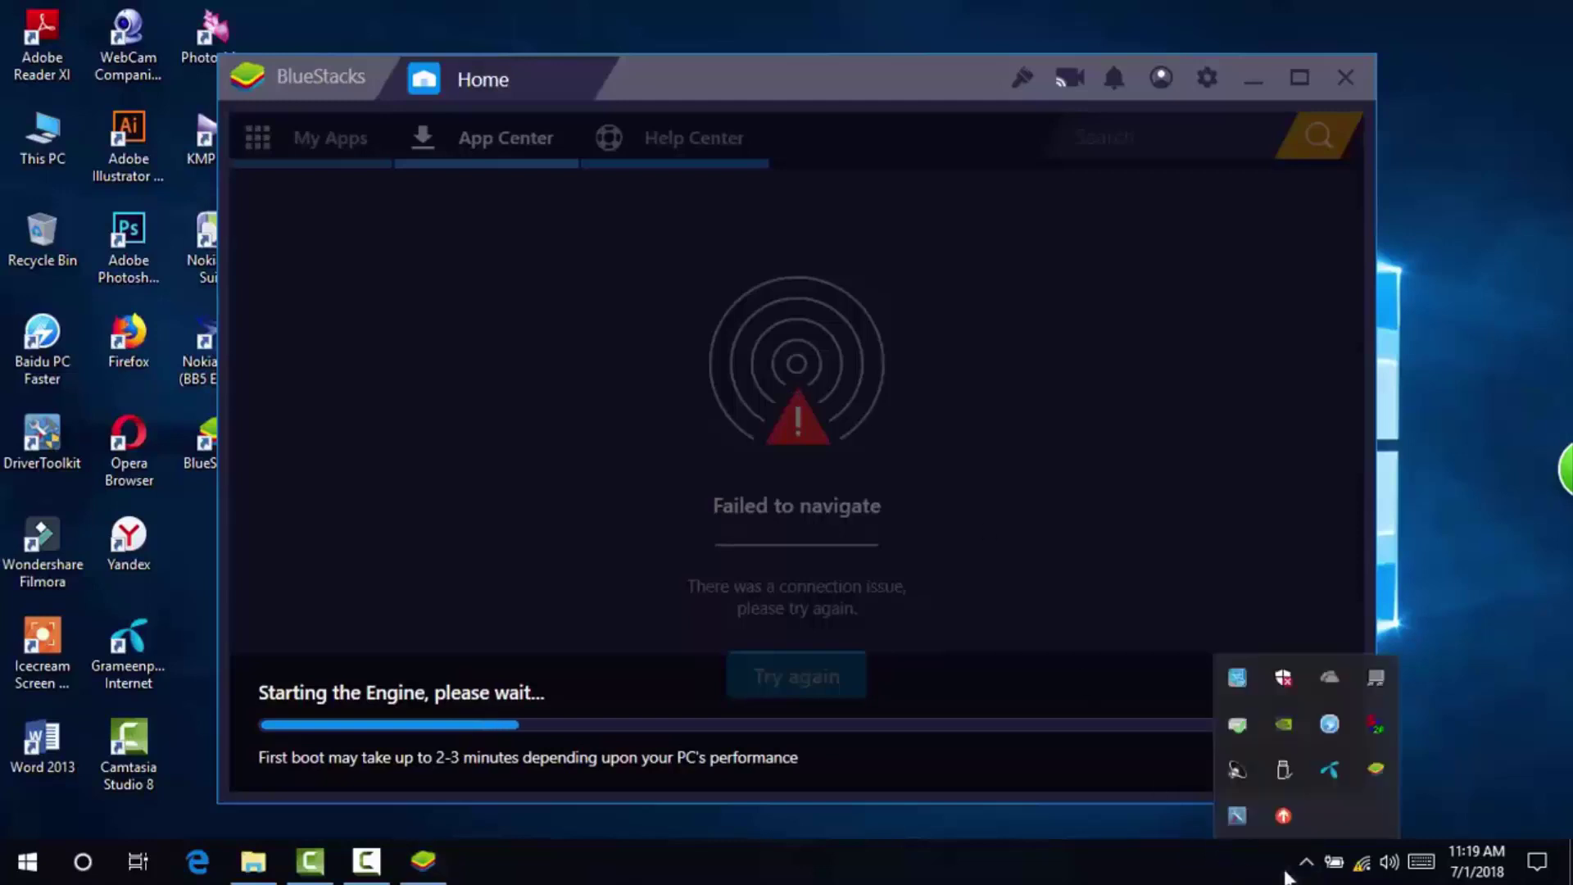
# Disconnect the Grameenphone mobile connection and shift the BlueStacks window further left.
pyautogui.click(1327, 774)
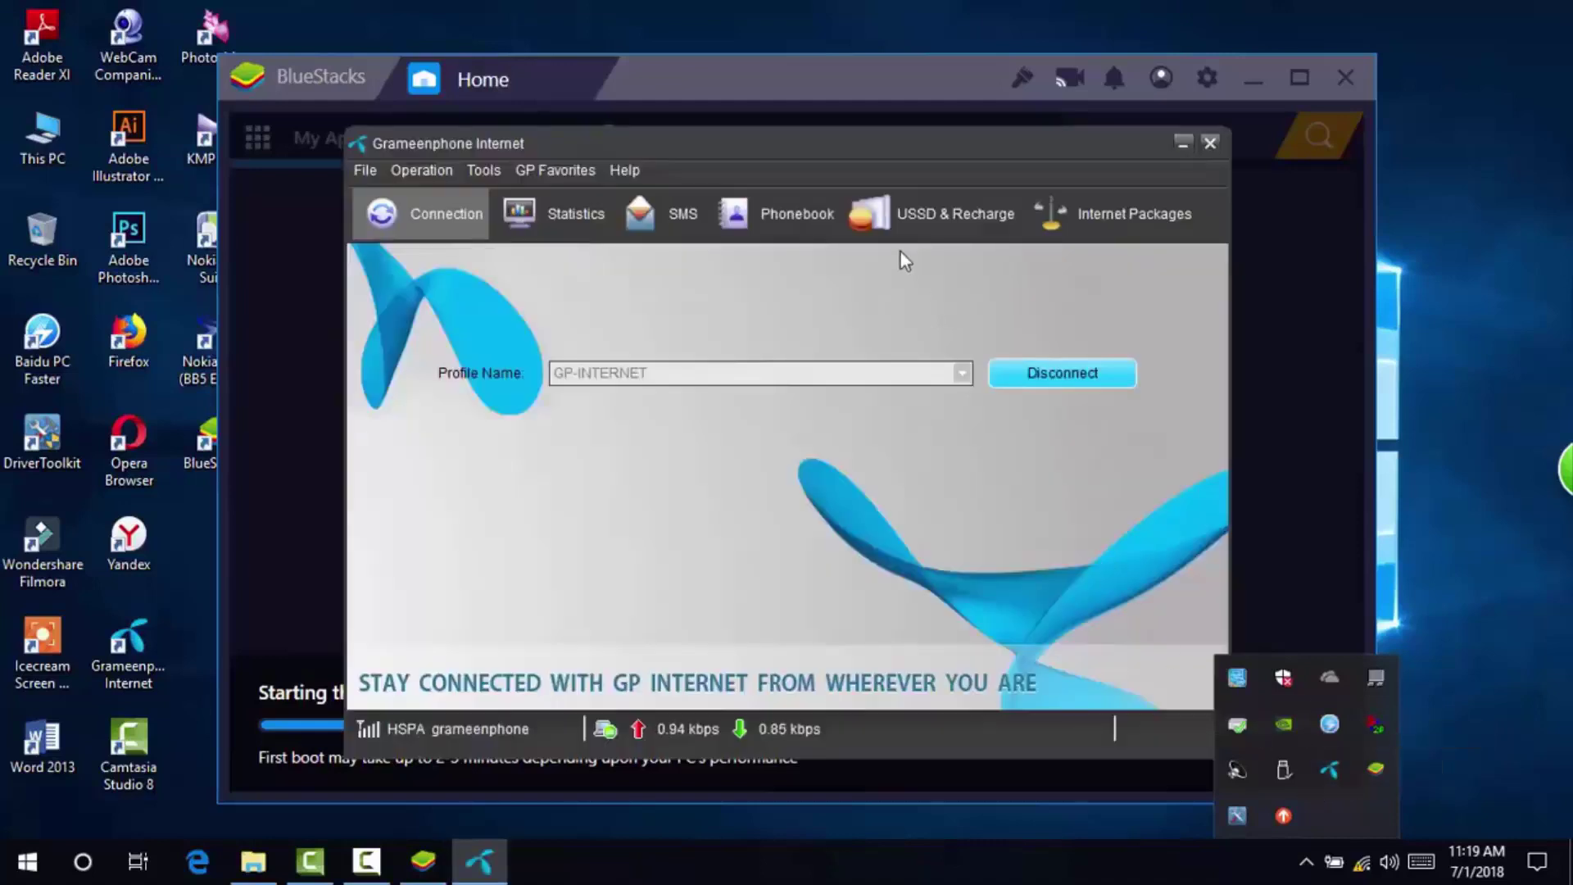
pyautogui.moveTo(856, 143); pyautogui.dragTo(1127, 80)
pyautogui.moveTo(1134, 74); pyautogui.dragTo(1074, 134)
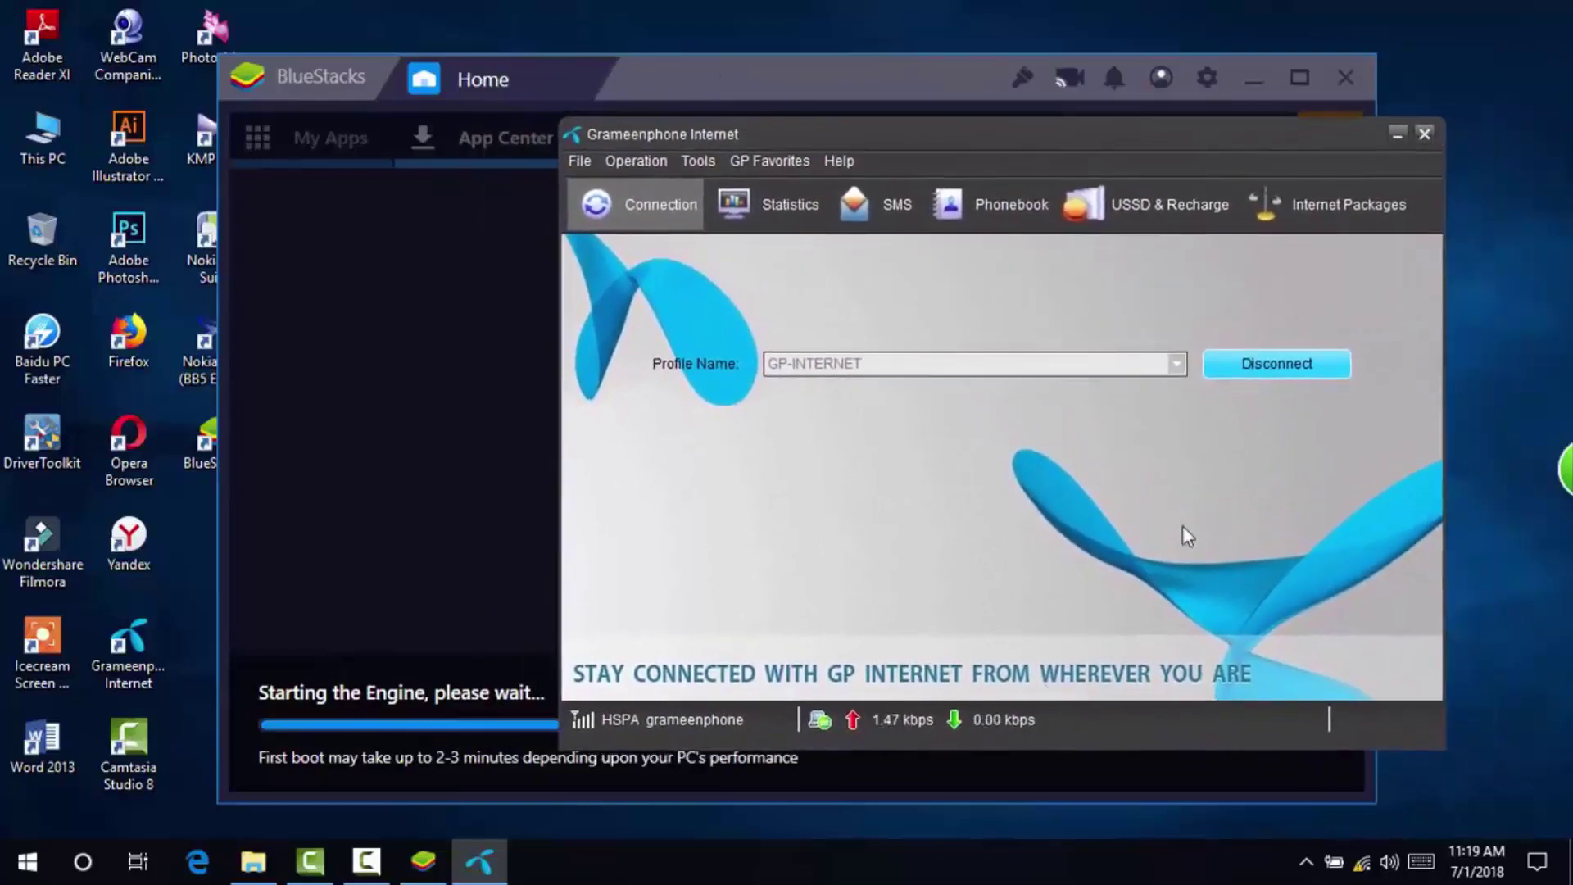
pyautogui.click(1270, 360)
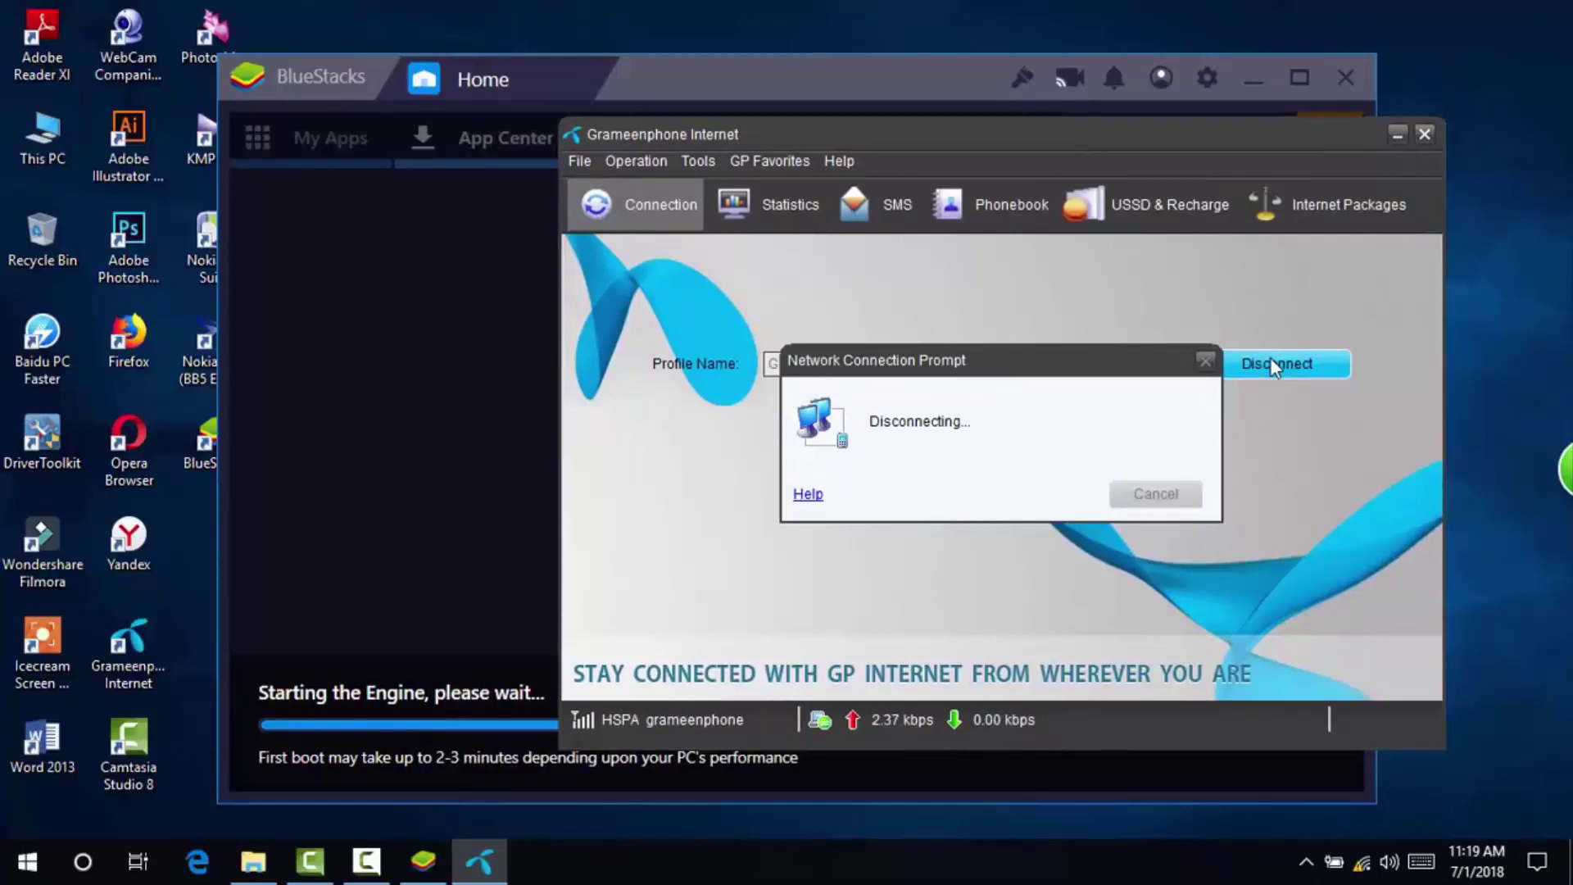
pyautogui.click(770, 77)
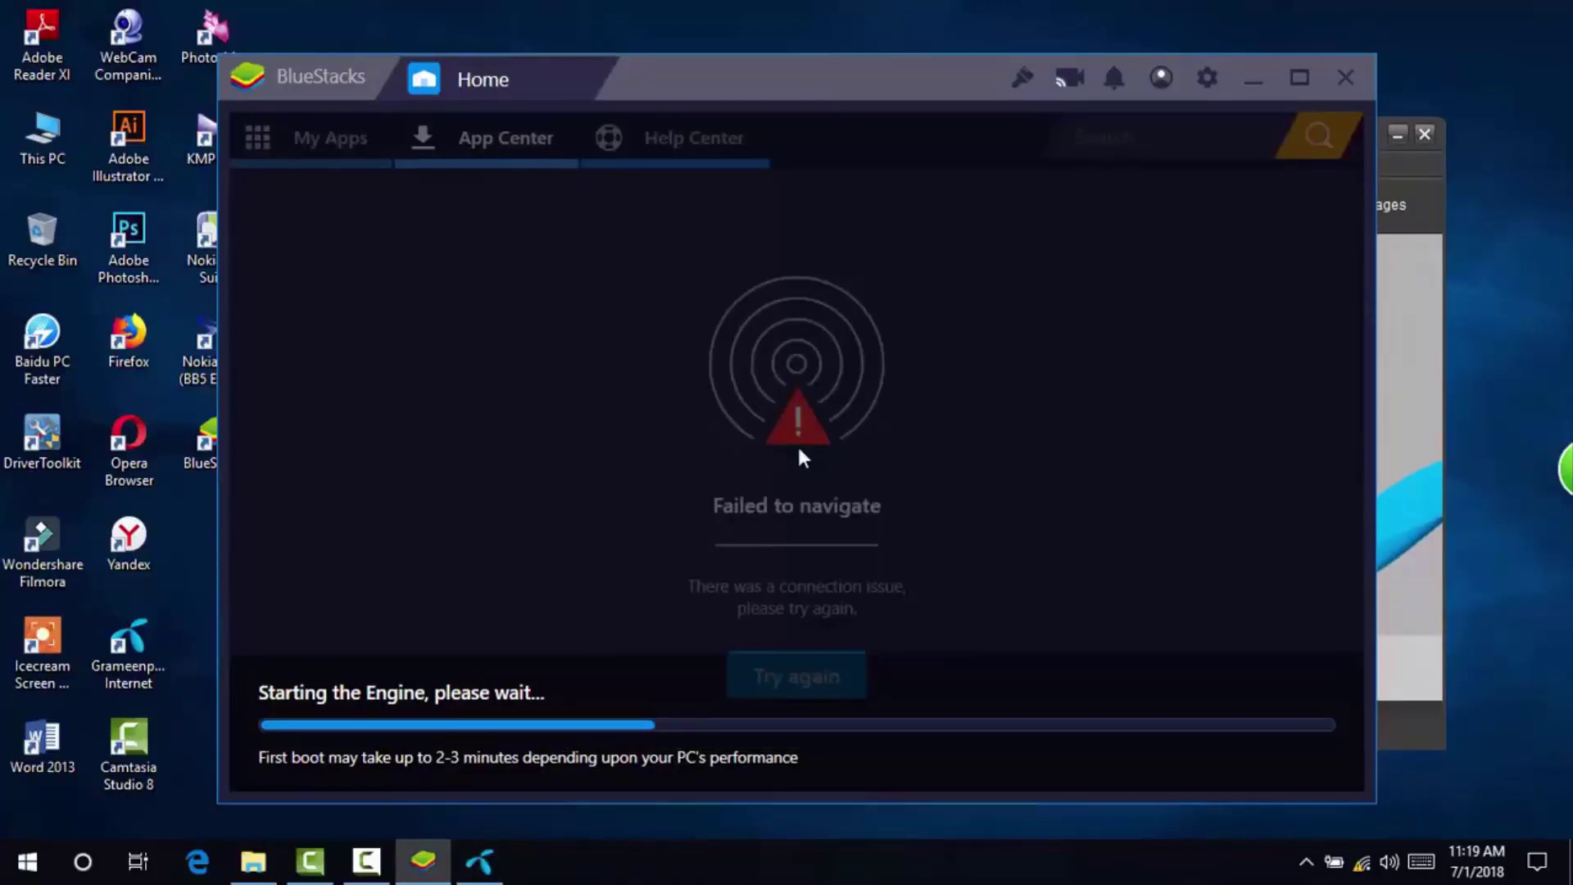
pyautogui.moveTo(891, 75); pyautogui.dragTo(652, 59)
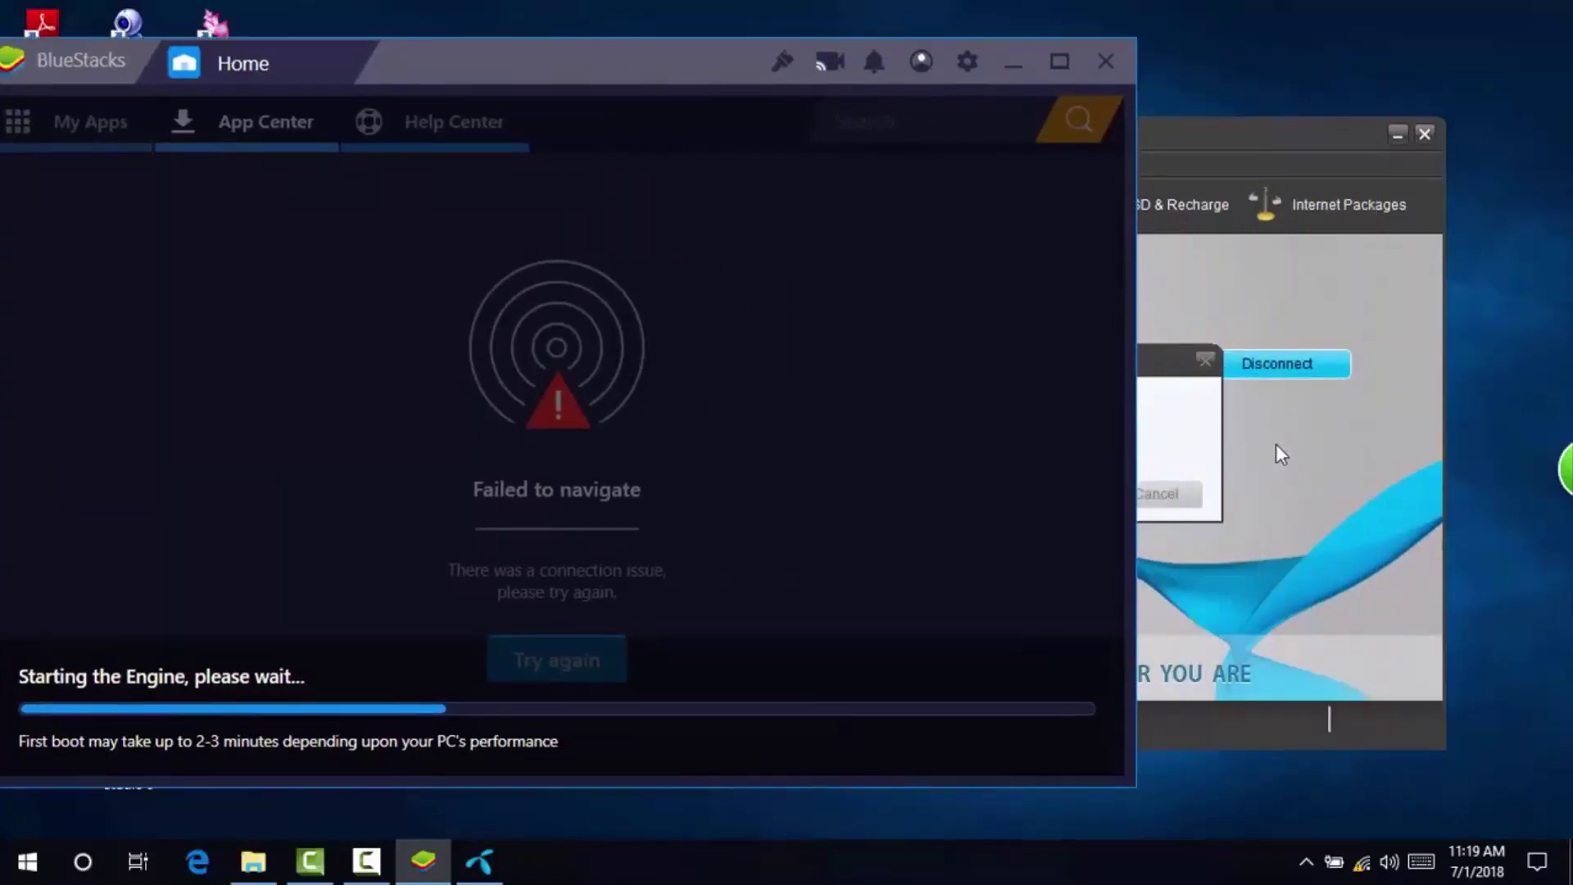
pyautogui.click(1276, 445)
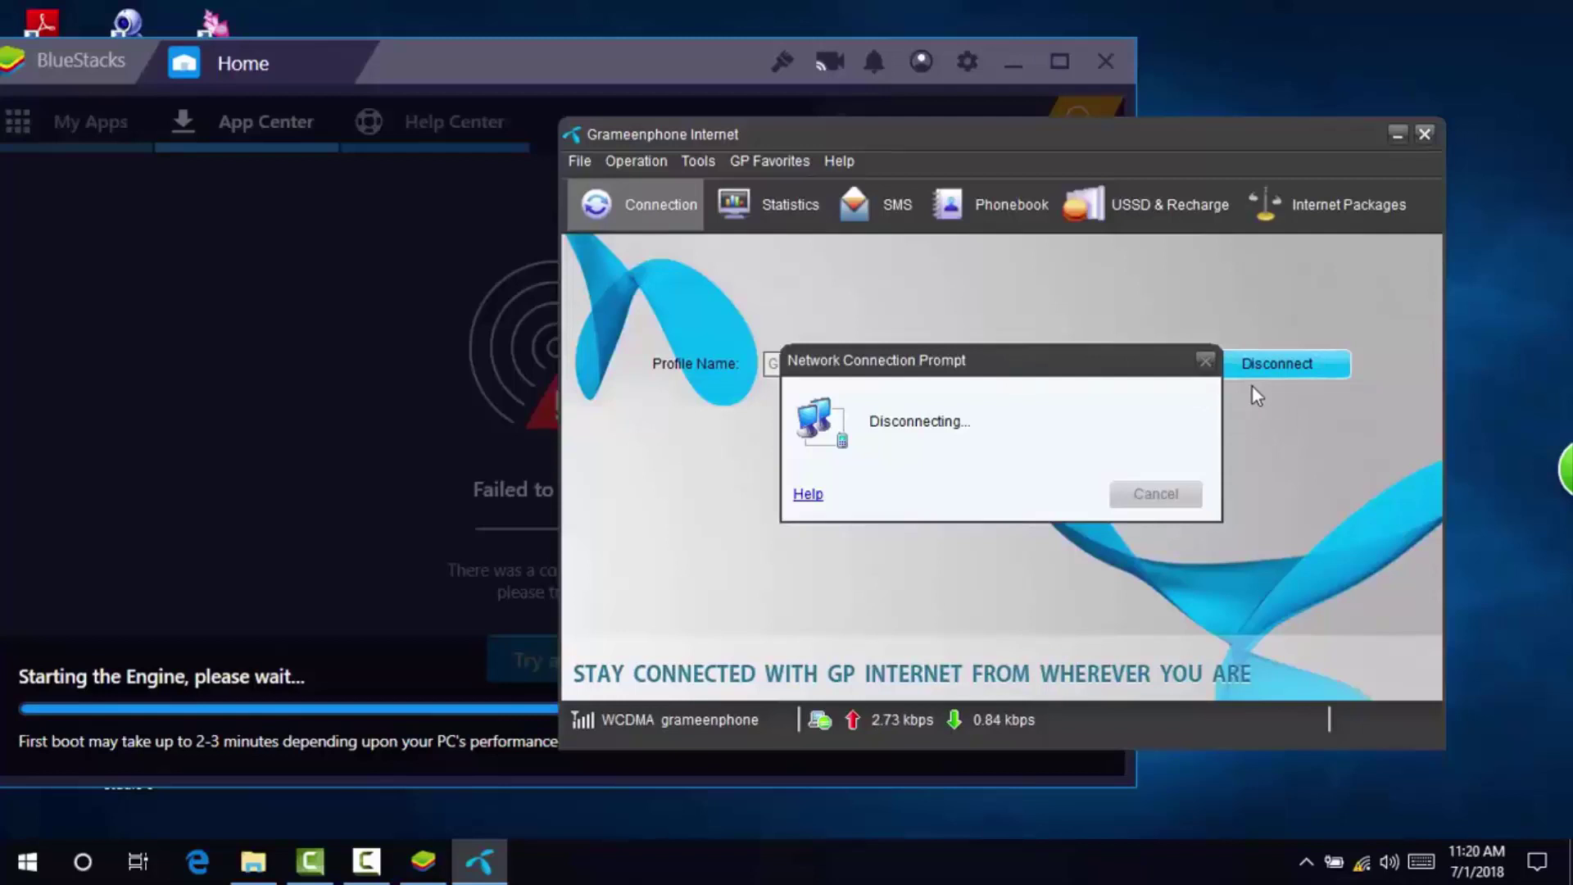
# Reconnect Grameenphone Internet through the GP-INTERNET profile, refreshing the desktop around it.
pyautogui.rightClick(1271, 21)
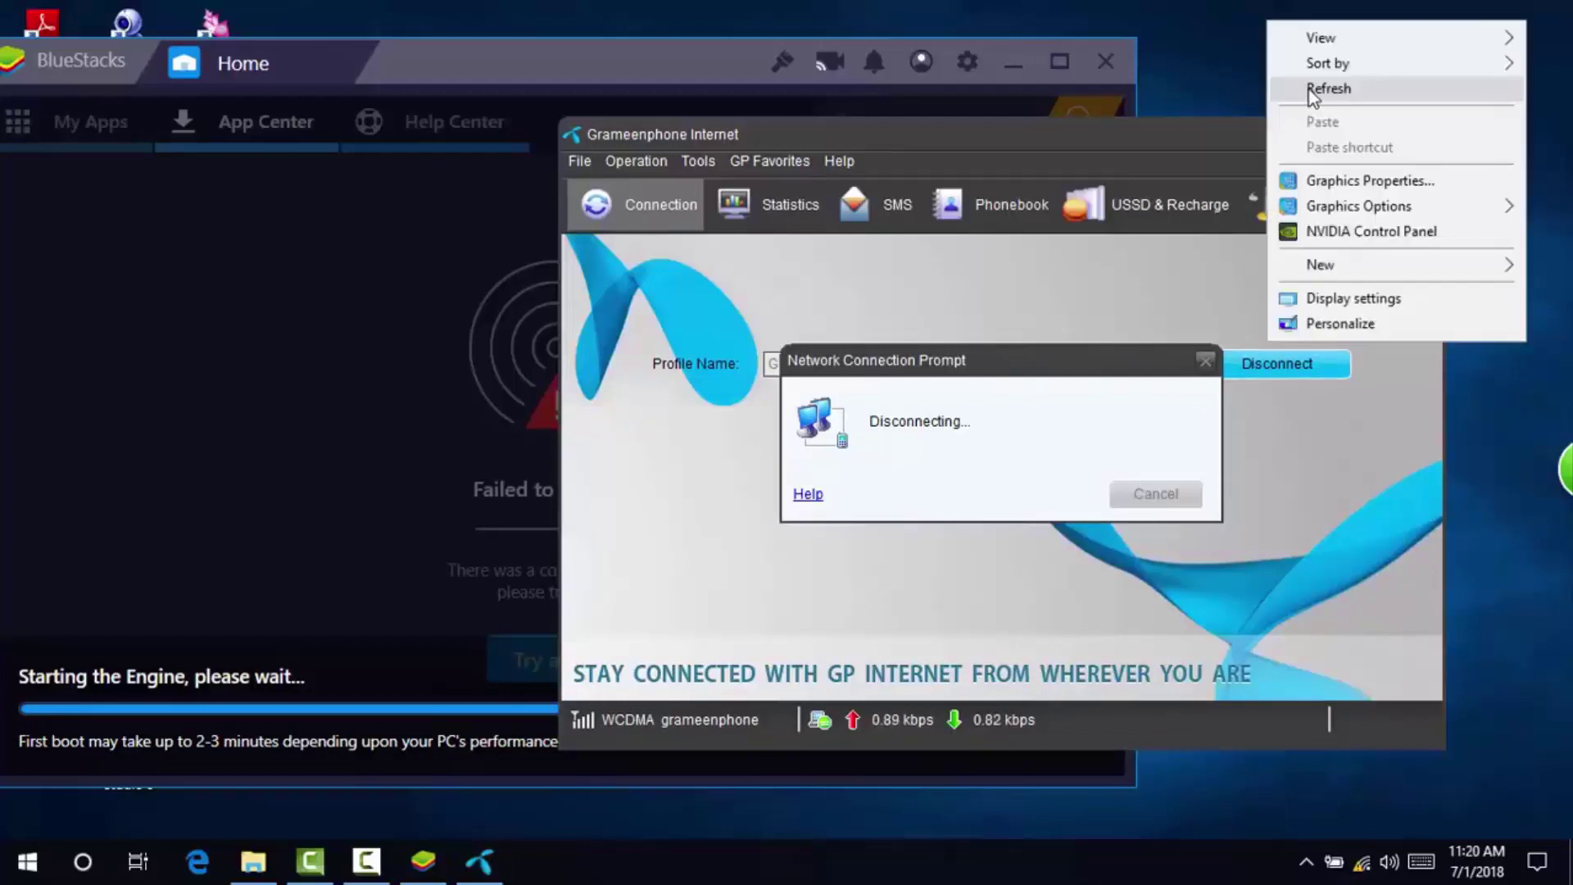
pyautogui.click(1319, 88)
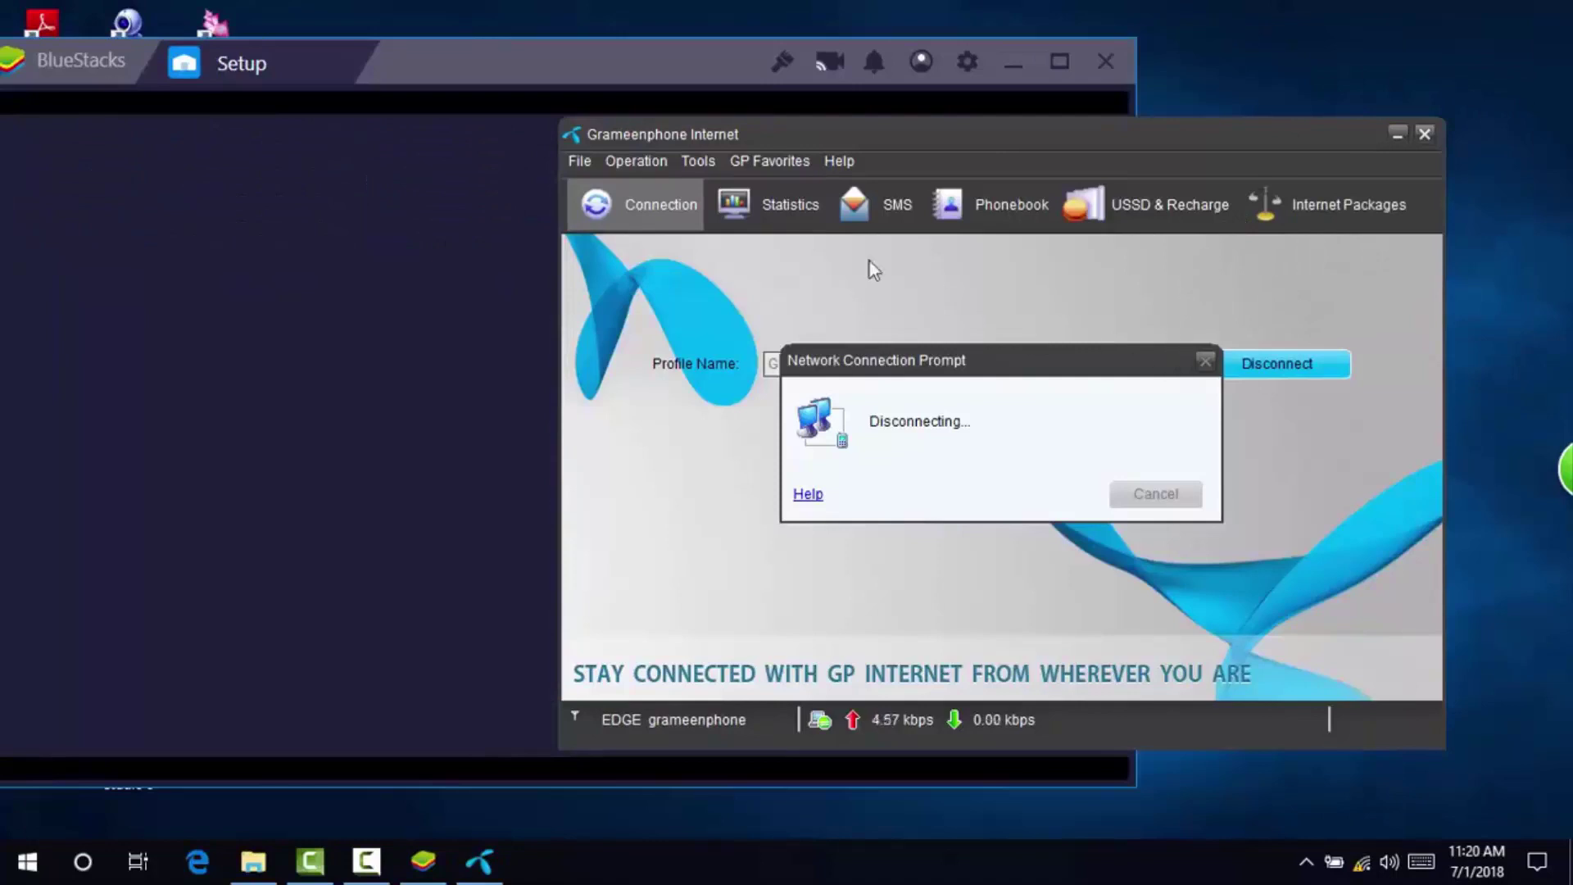
pyautogui.click(608, 71)
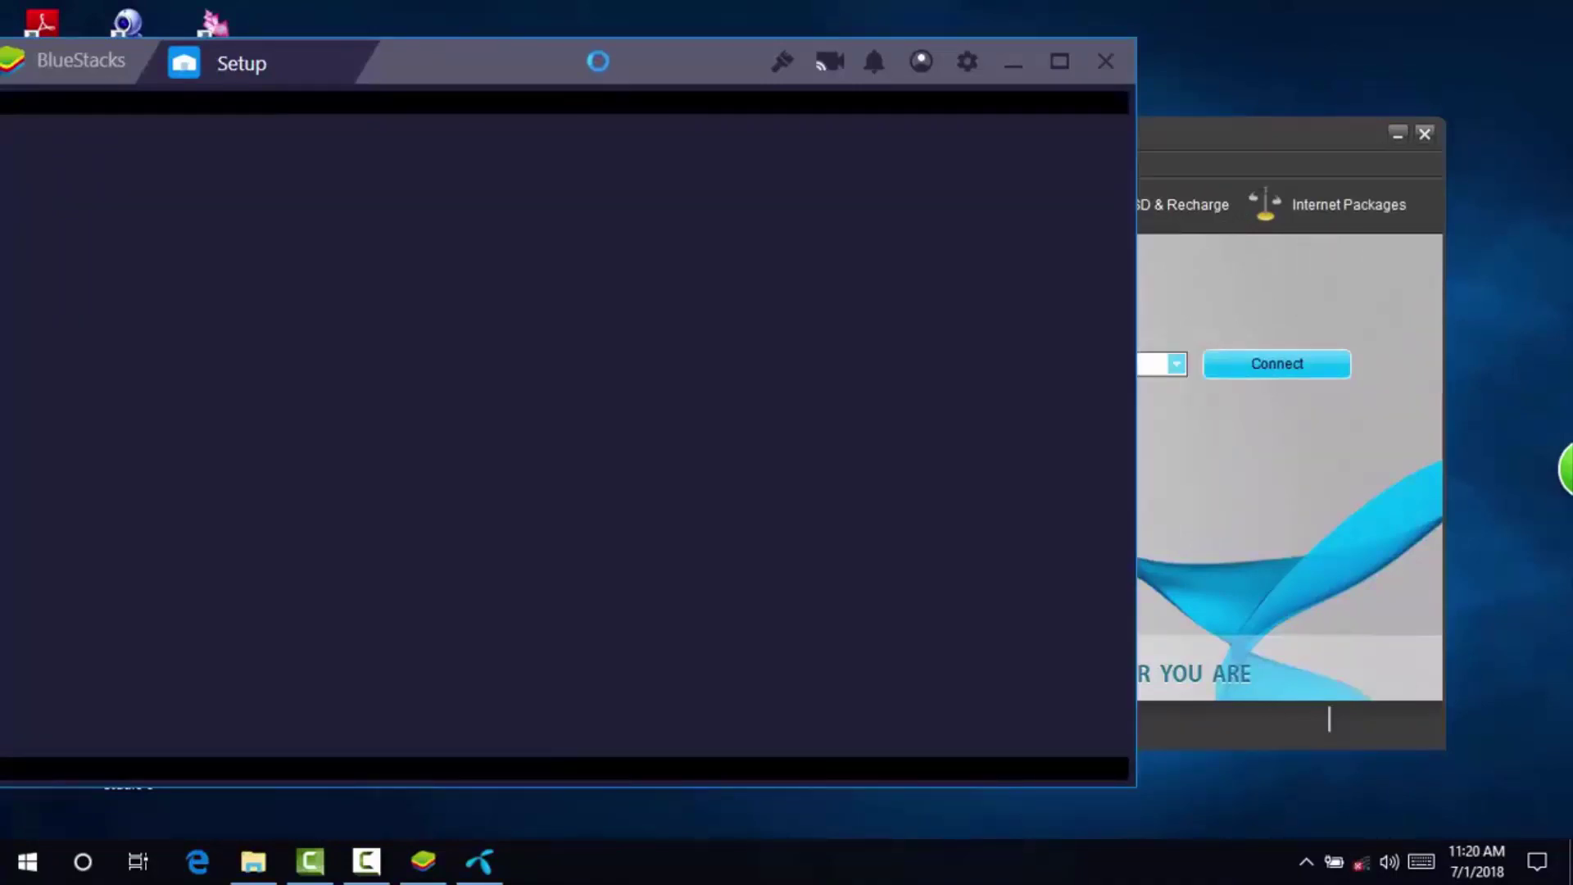
pyautogui.click(1257, 367)
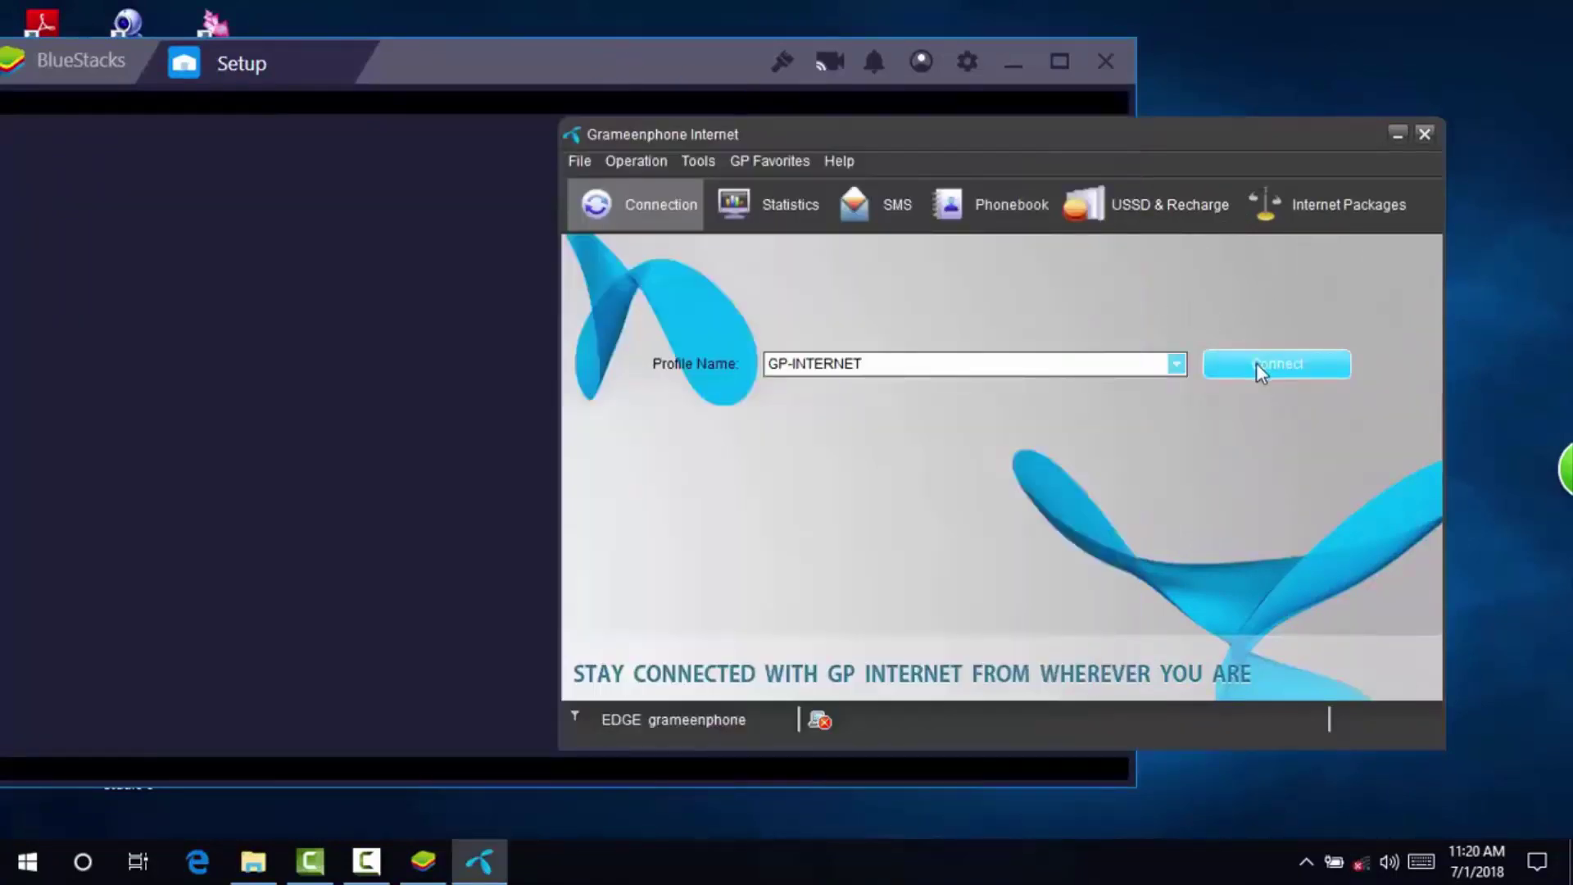
pyautogui.click(1257, 366)
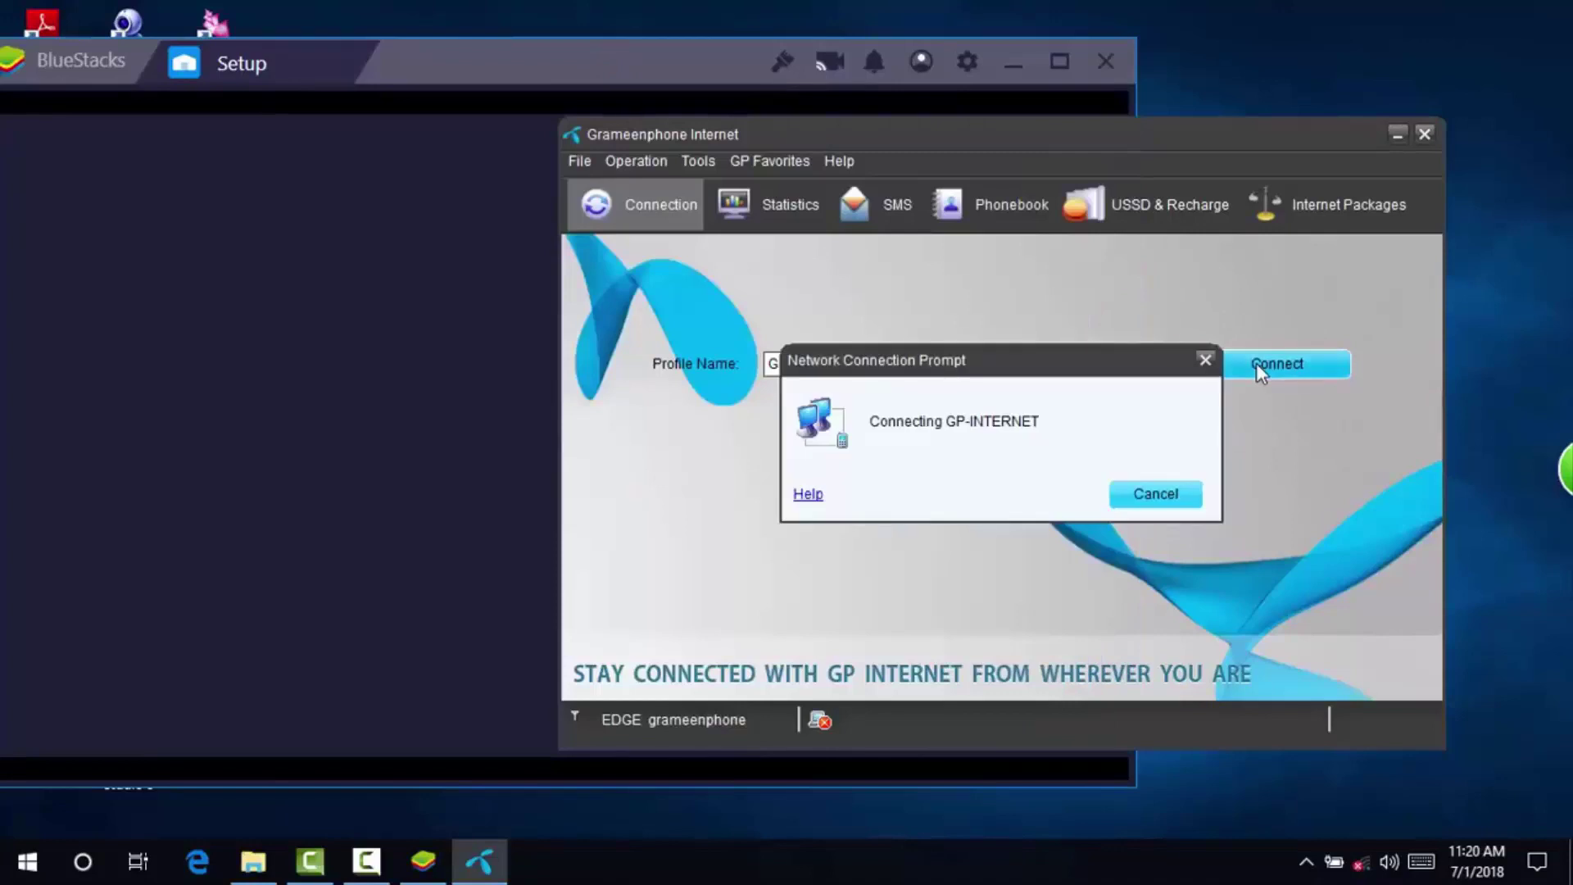
pyautogui.rightClick(1214, 54)
pyautogui.click(1266, 125)
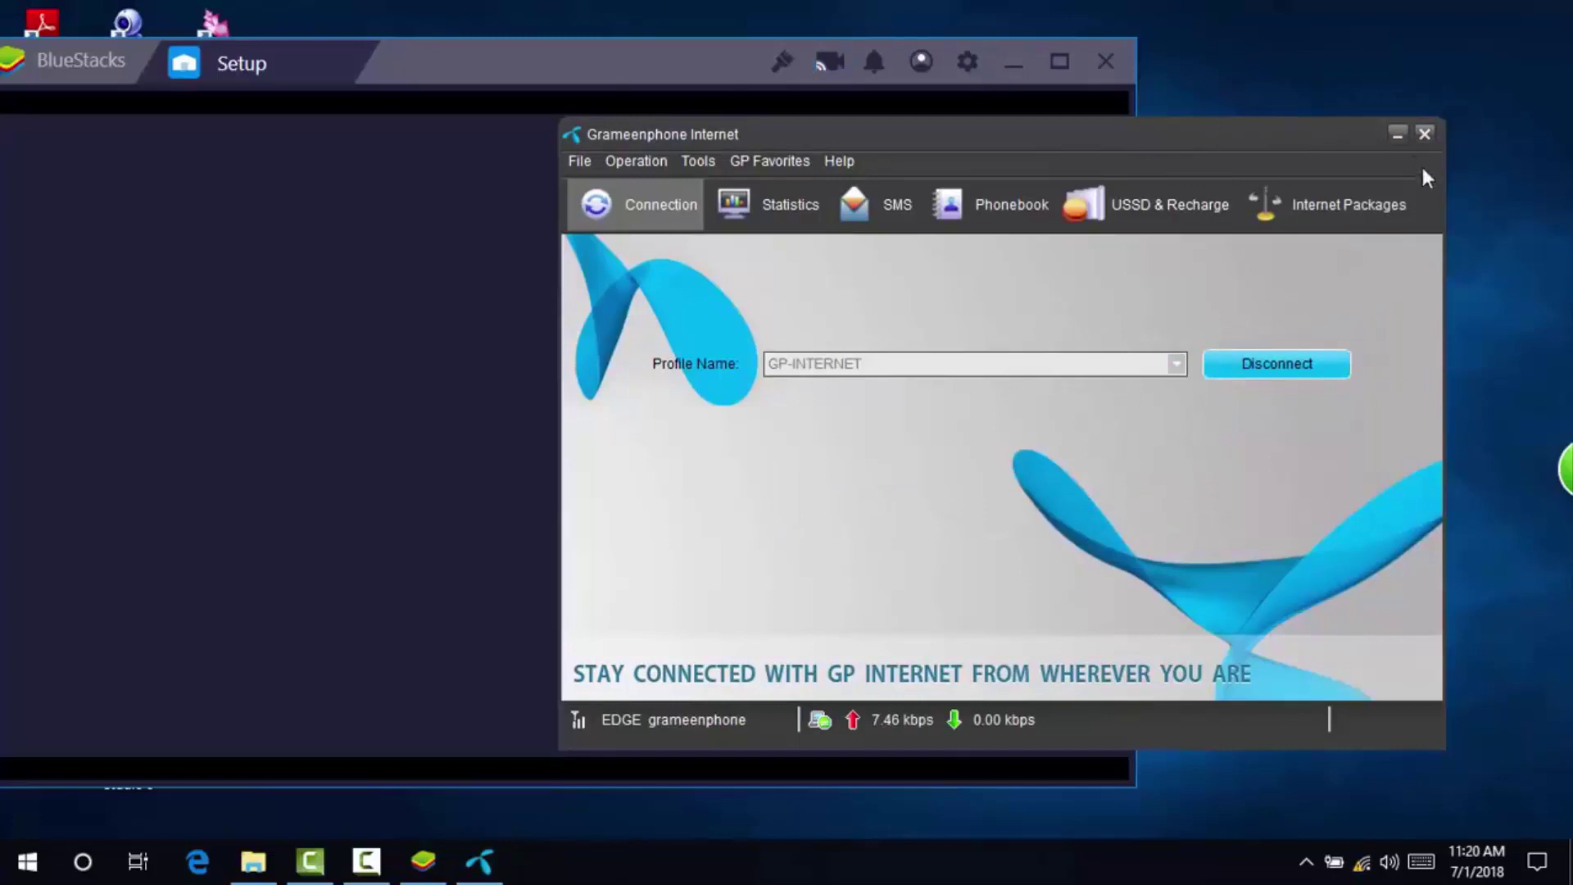
# Minimize Grameenphone Internet and close the Firefox window that popped up.
pyautogui.click(1395, 135)
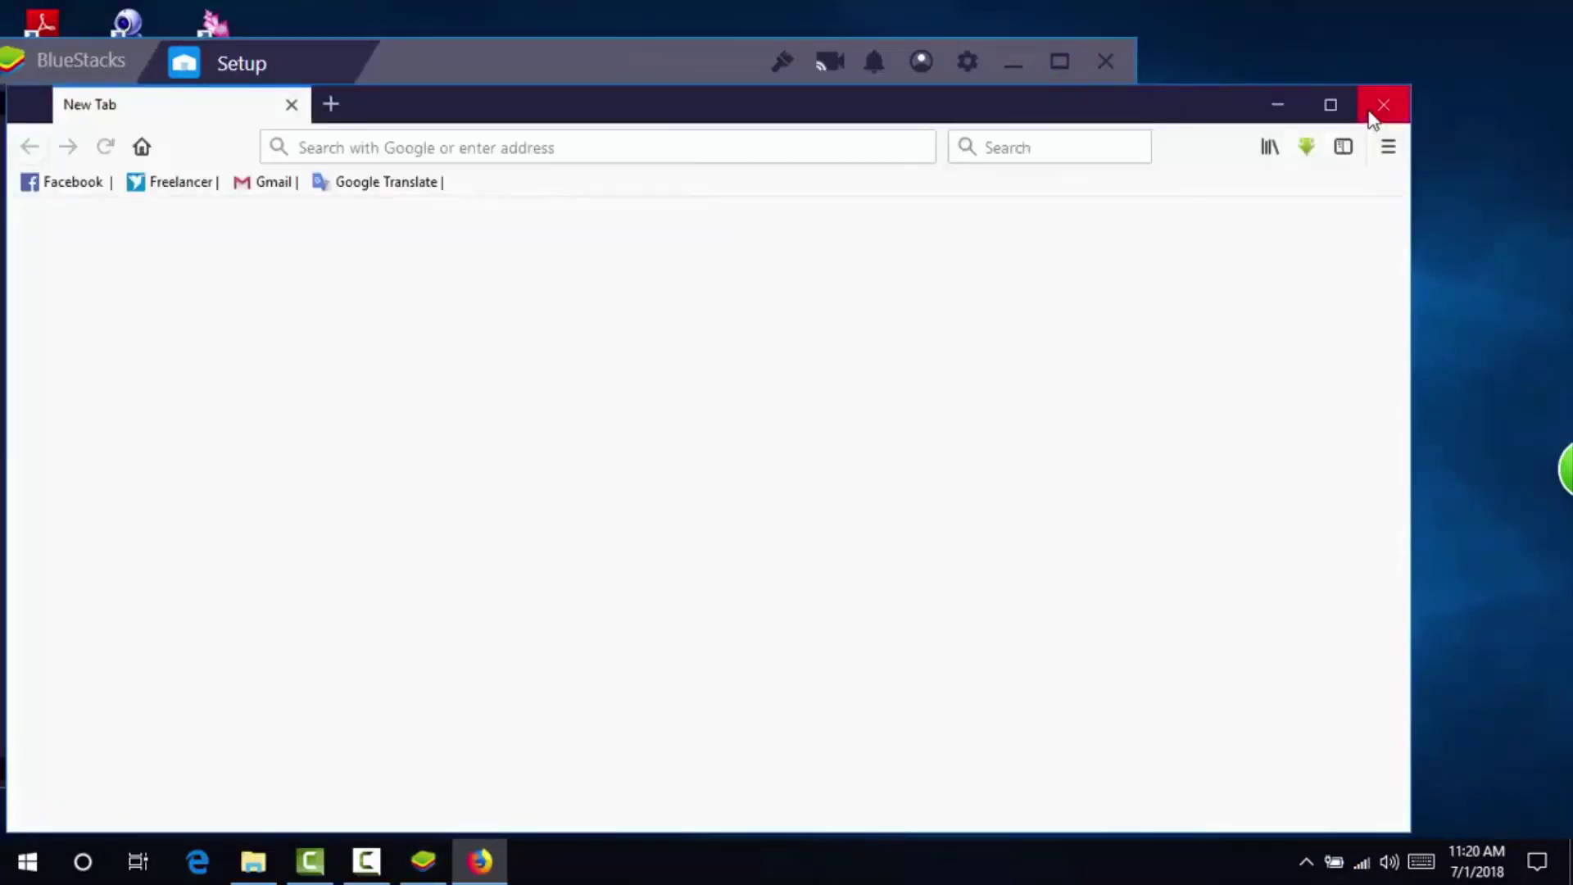
pyautogui.click(1371, 110)
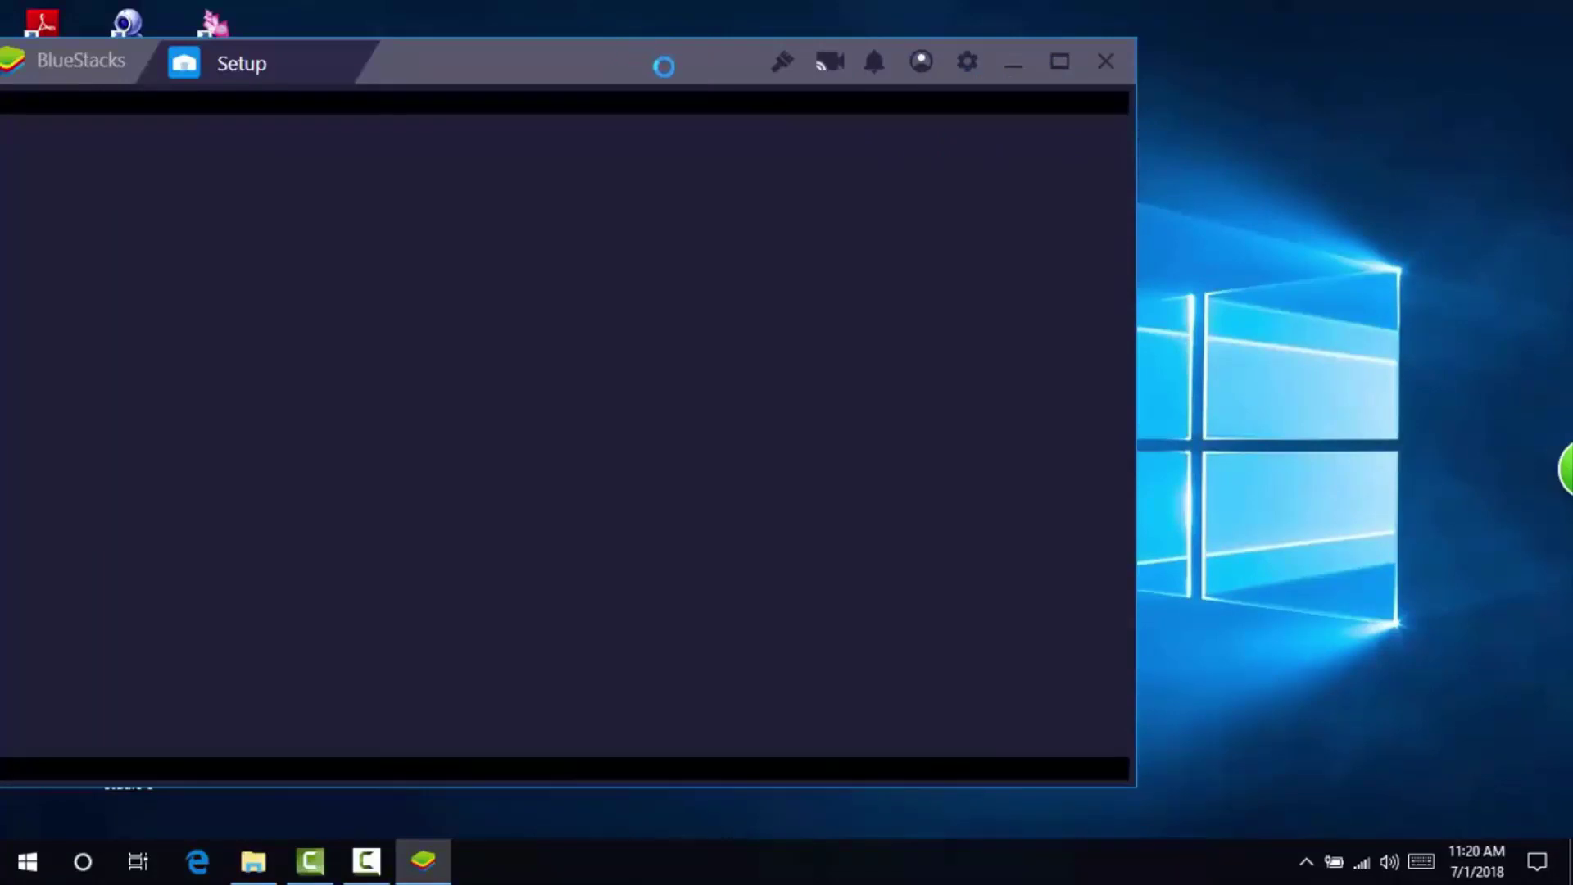
# Refresh the desktop six times while the BlueStacks Setup screen keeps loading.
pyautogui.rightClick(1199, 108)
pyautogui.click(1243, 176)
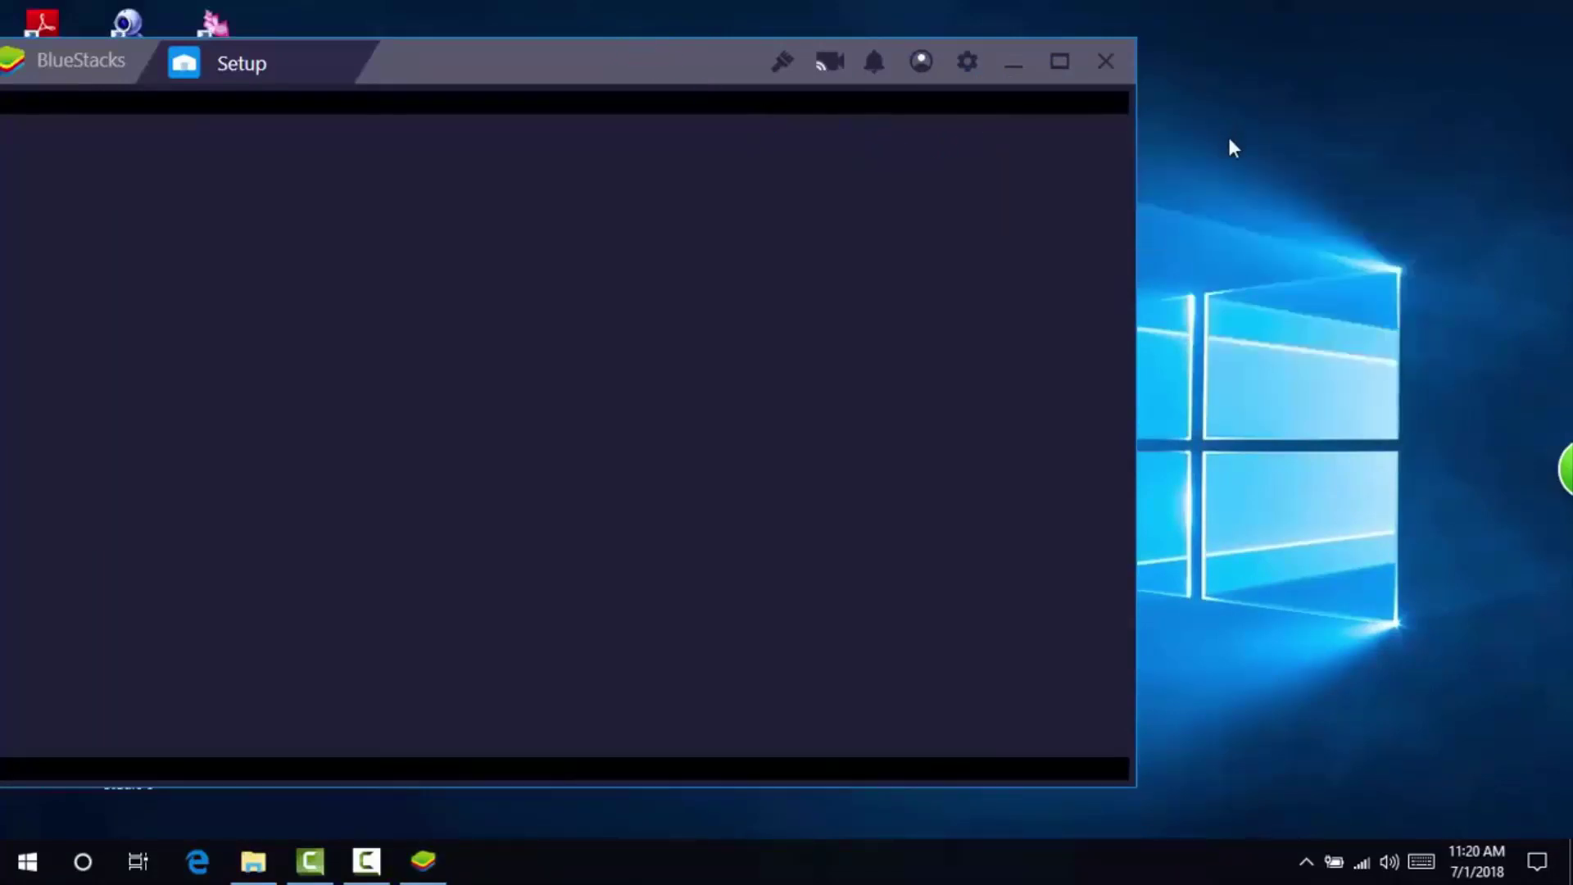
pyautogui.rightClick(1222, 117)
pyautogui.click(1254, 187)
pyautogui.rightClick(1195, 126)
pyautogui.click(1243, 194)
pyautogui.rightClick(1222, 139)
pyautogui.click(1245, 204)
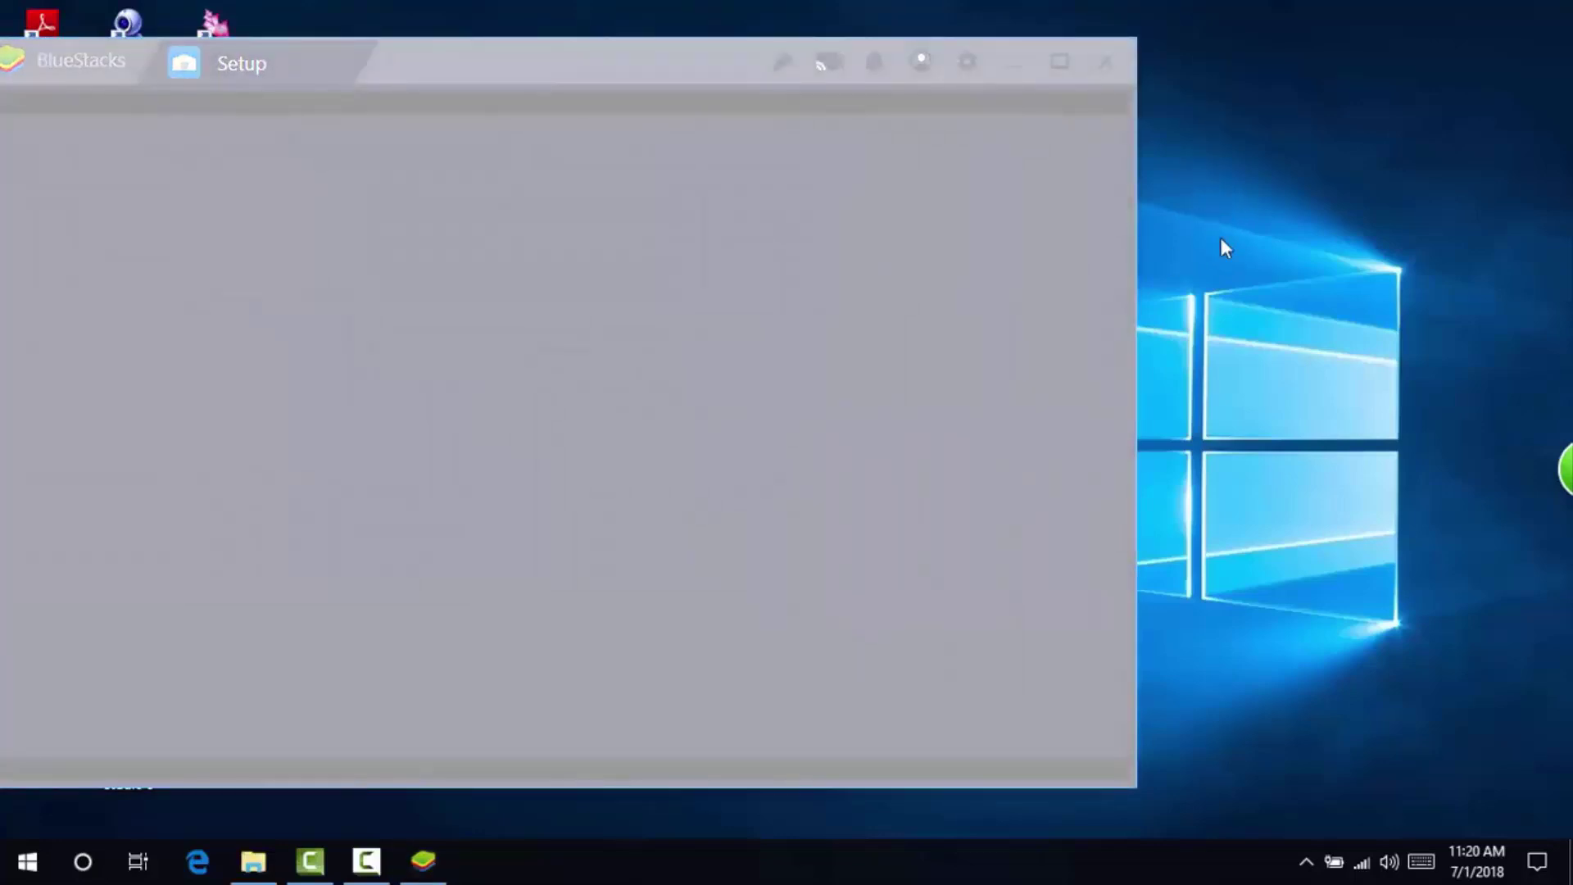
pyautogui.rightClick(1184, 172)
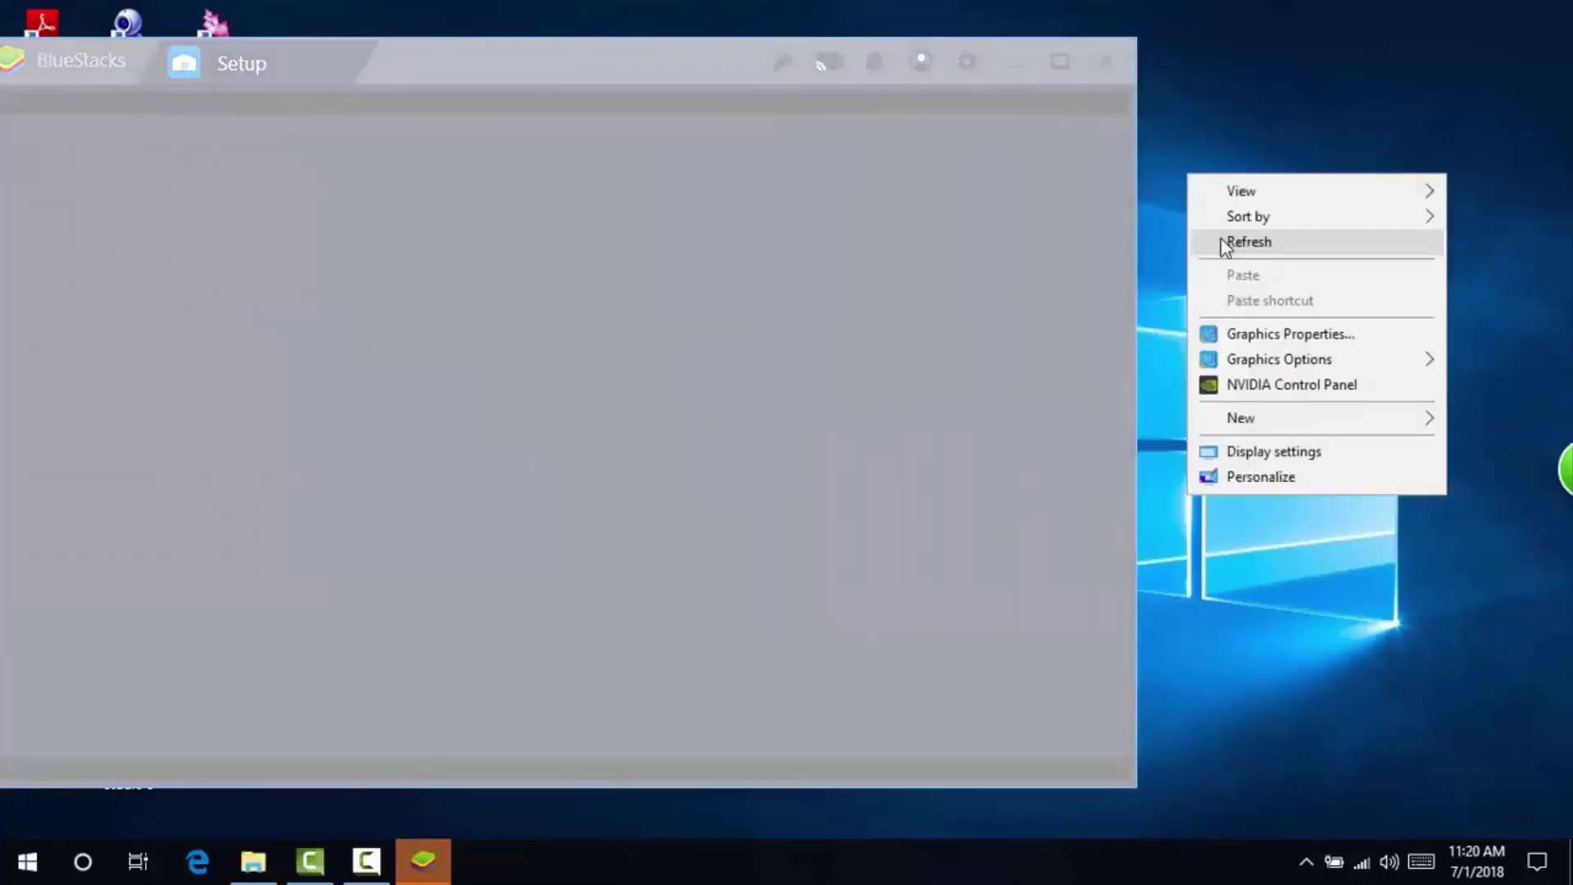
pyautogui.click(1221, 239)
pyautogui.rightClick(1199, 211)
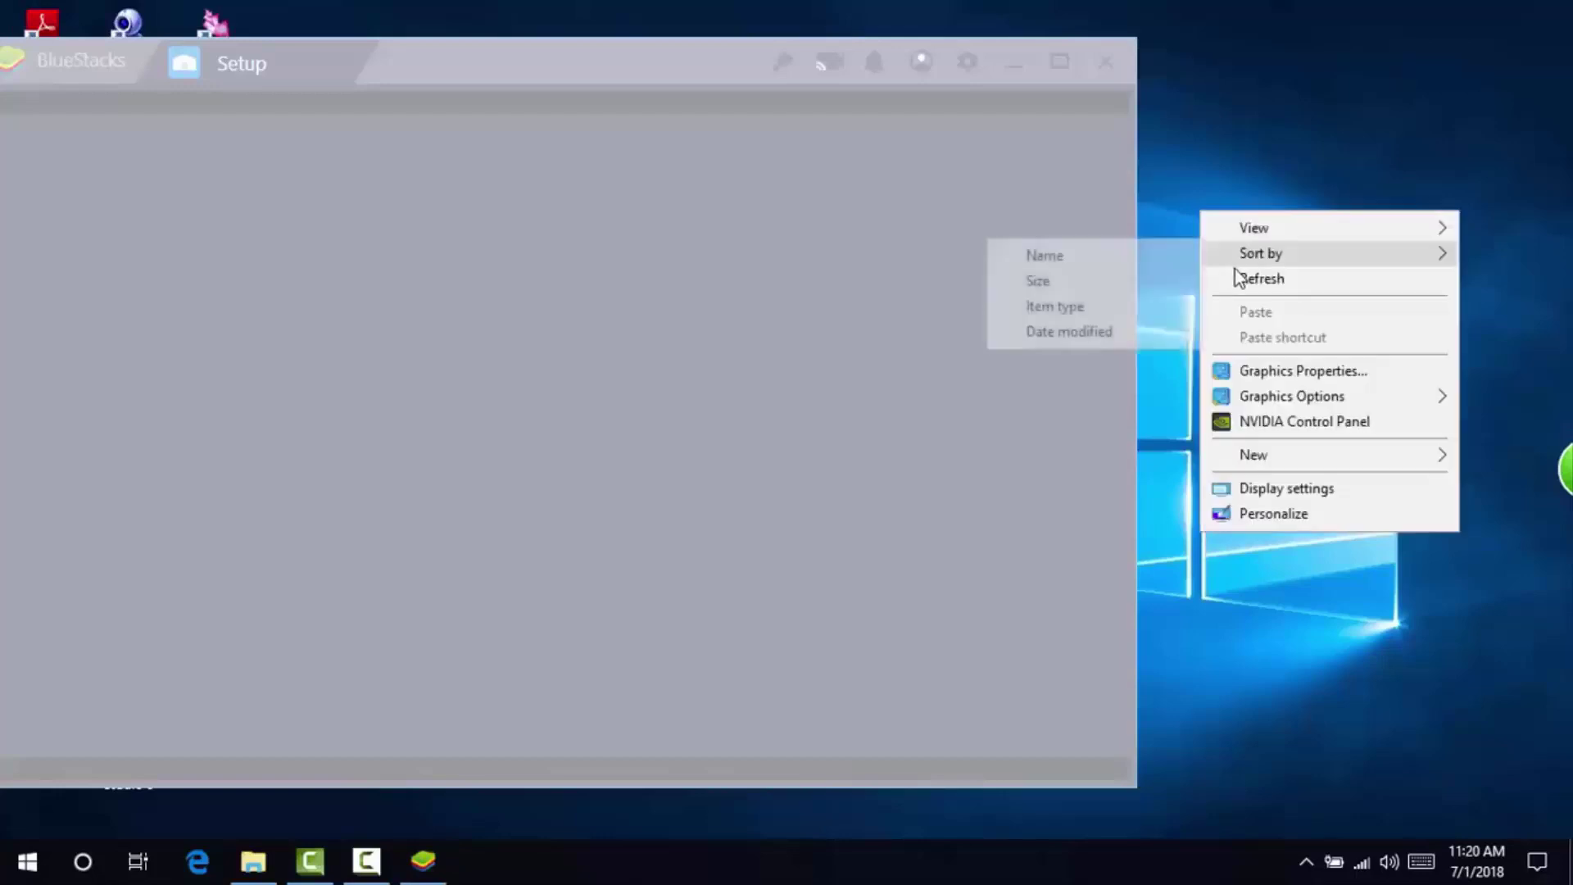
pyautogui.click(1235, 272)
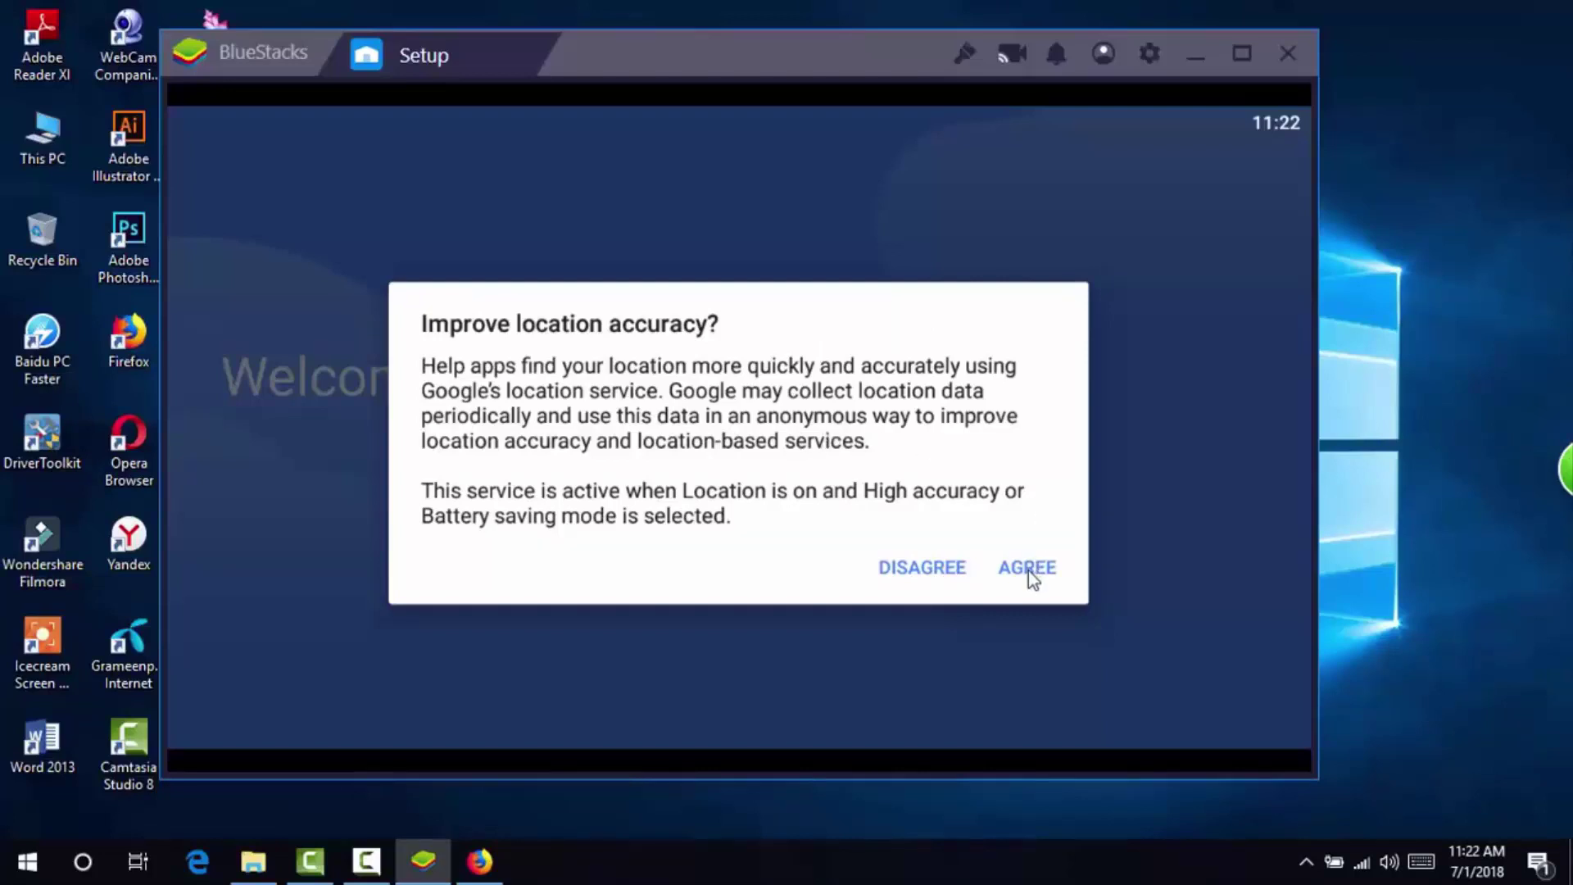
# Agree to improve location accuracy, turn location back on, and start the Android setup.
pyautogui.click(1029, 570)
pyautogui.click(965, 495)
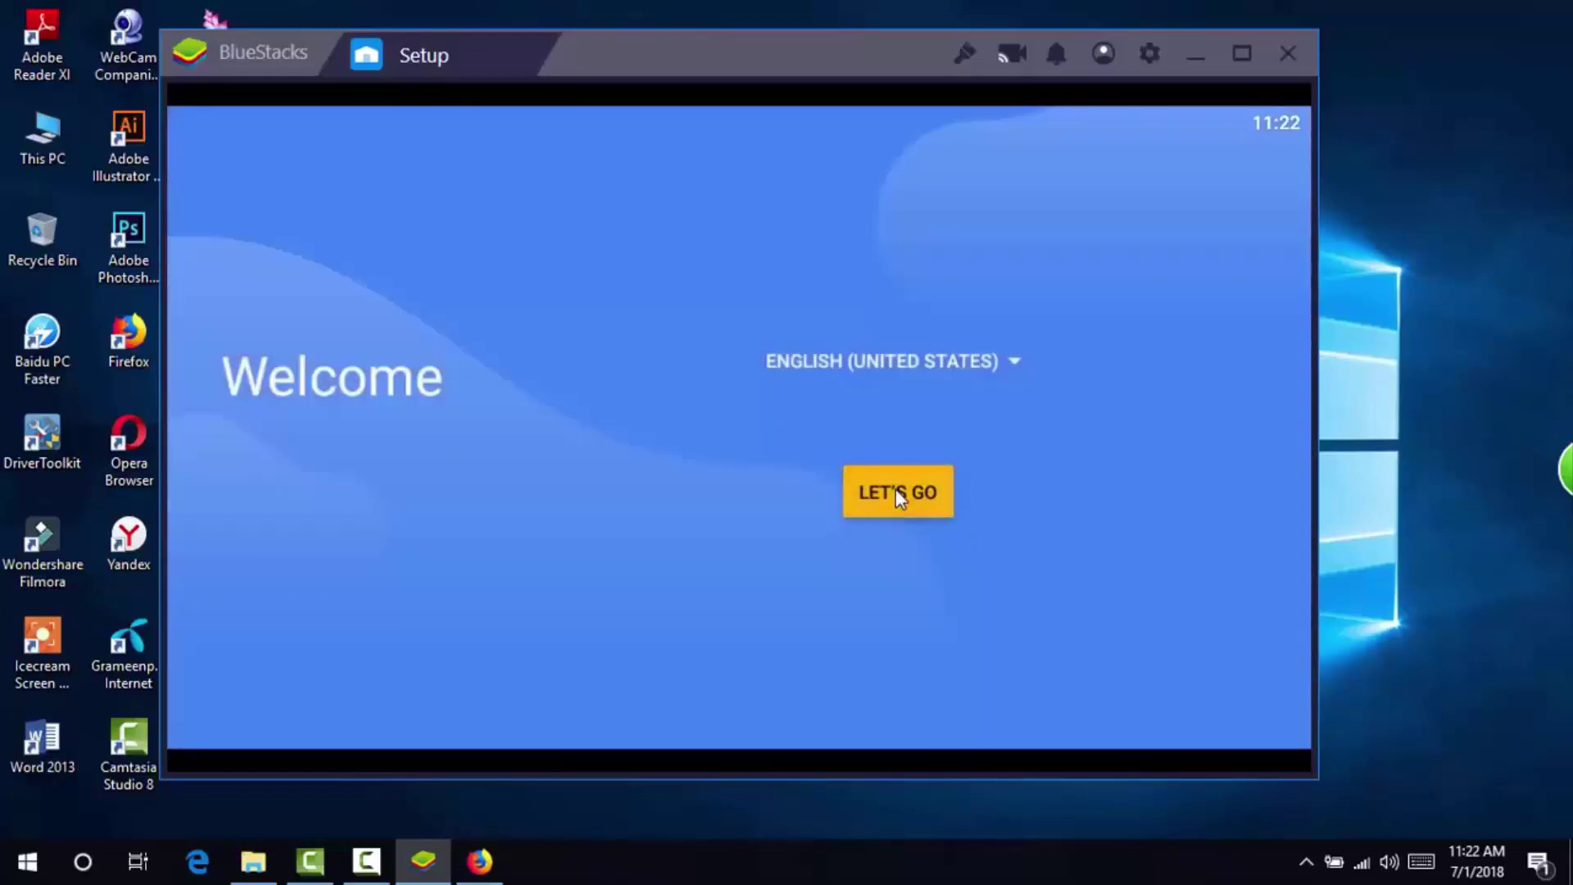
pyautogui.click(900, 495)
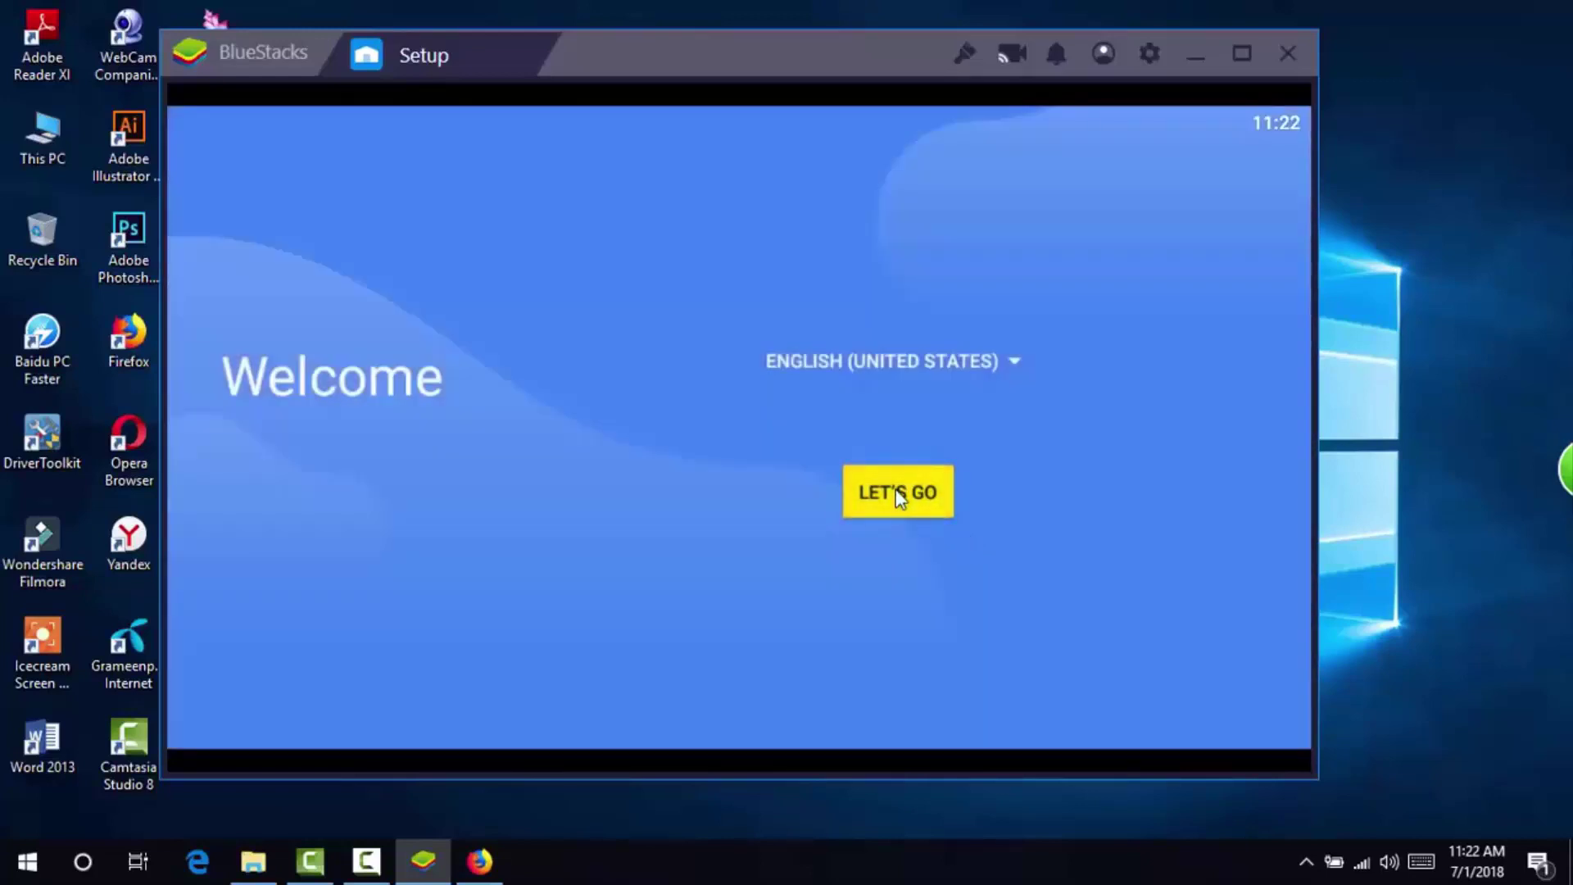
# Nudge the BlueStacks window around and refresh the desktop twice while setup loads.
pyautogui.moveTo(752, 51); pyautogui.dragTo(802, 69)
pyautogui.rightClick(792, 14)
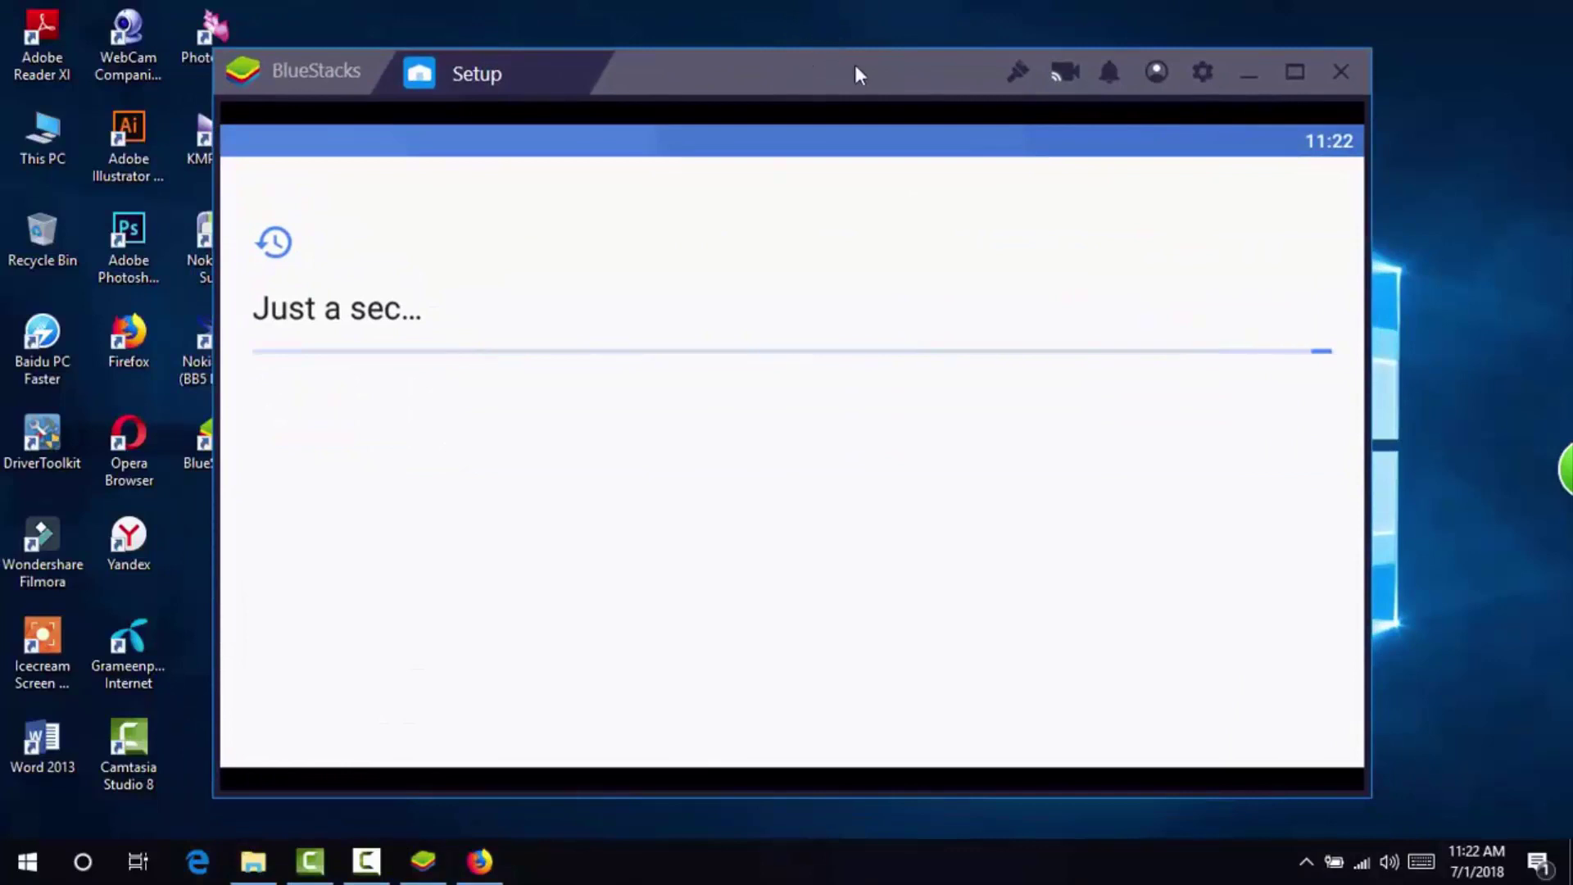
pyautogui.click(856, 79)
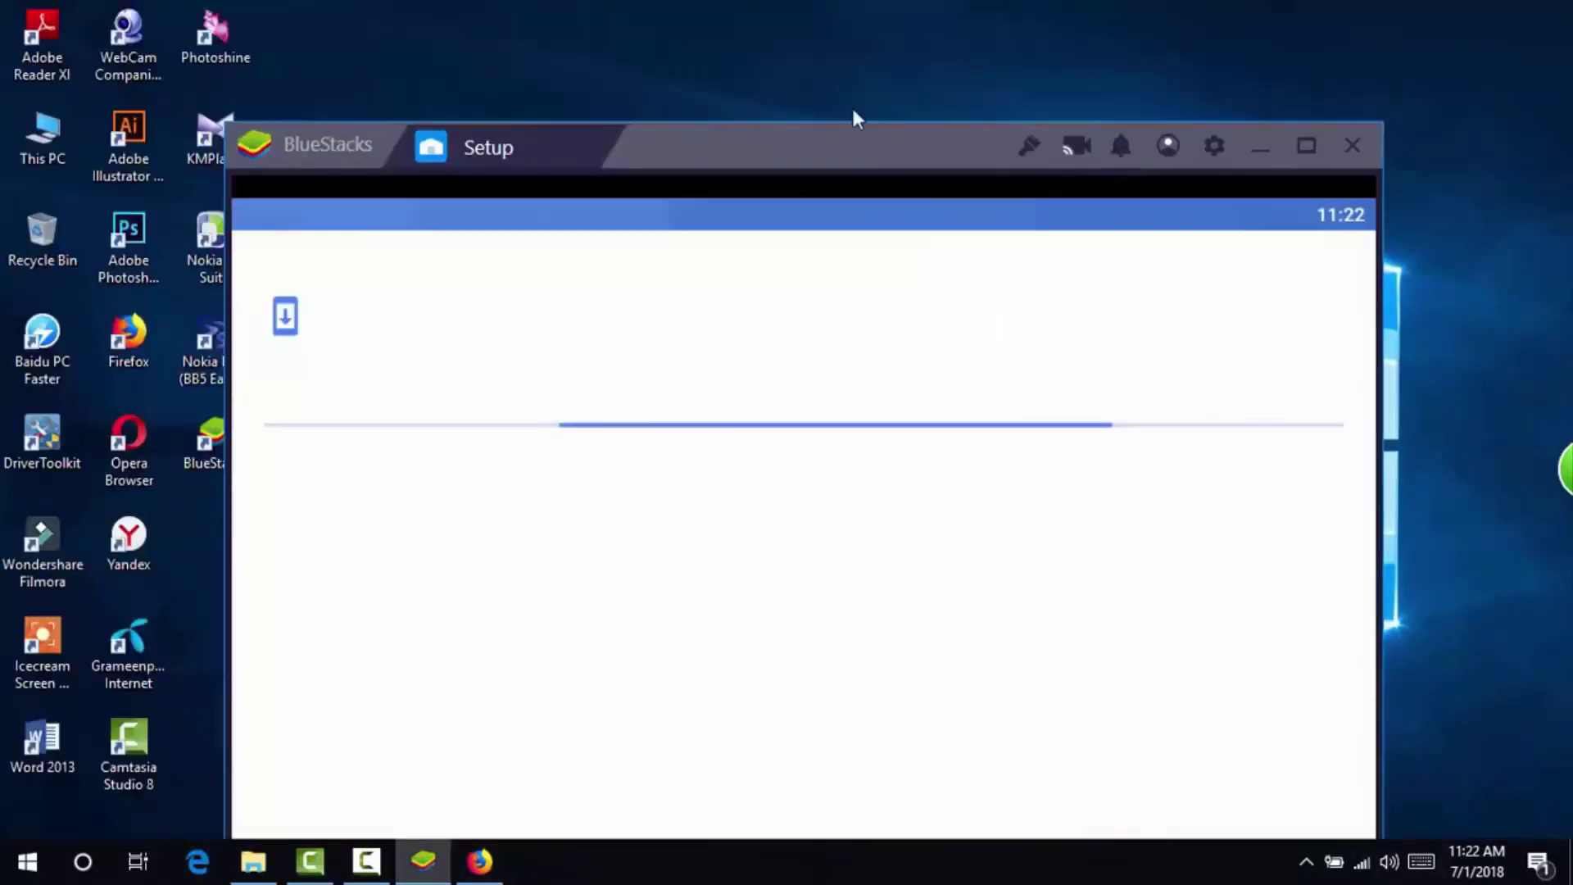
pyautogui.rightClick(815, 45)
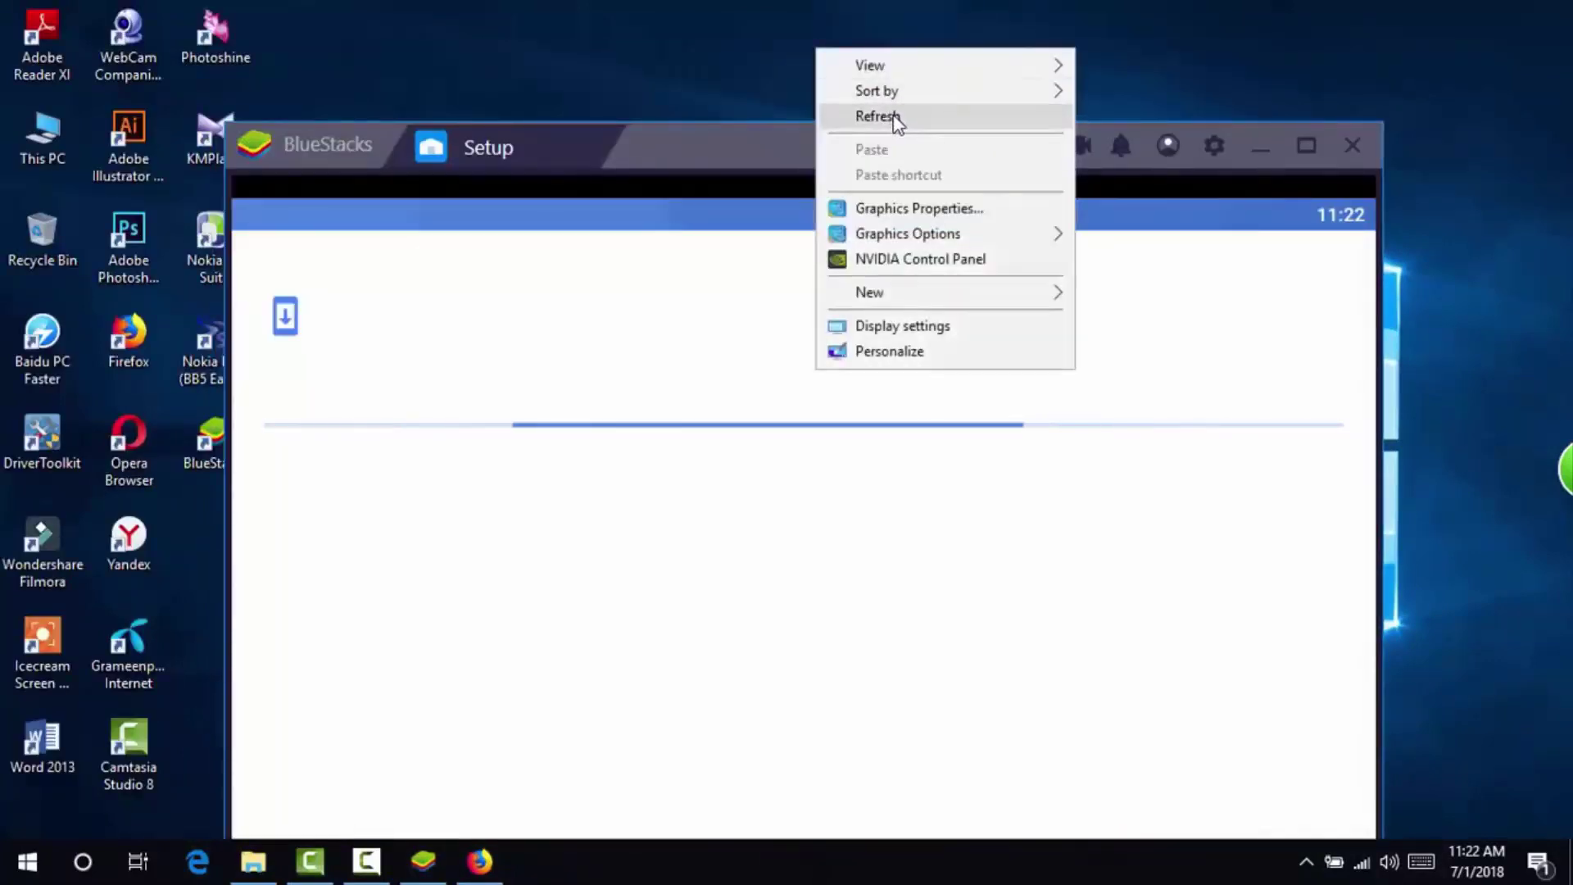
pyautogui.click(883, 116)
pyautogui.moveTo(867, 134); pyautogui.dragTo(866, 61)
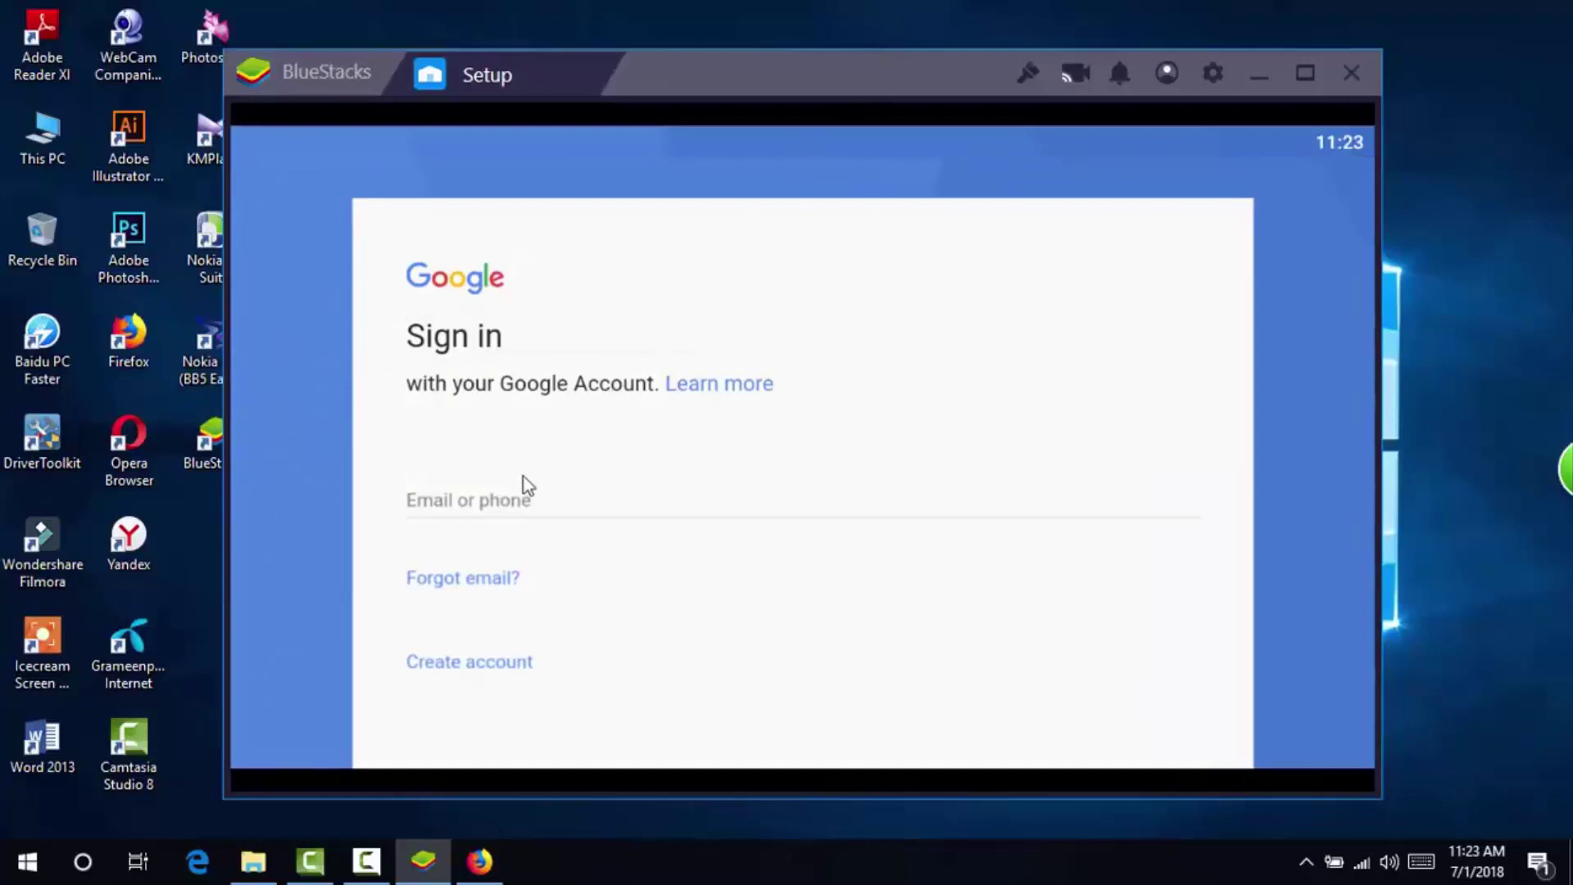
# Sign in to Google with the account's email address and pasted password.
pyautogui.click(481, 509)
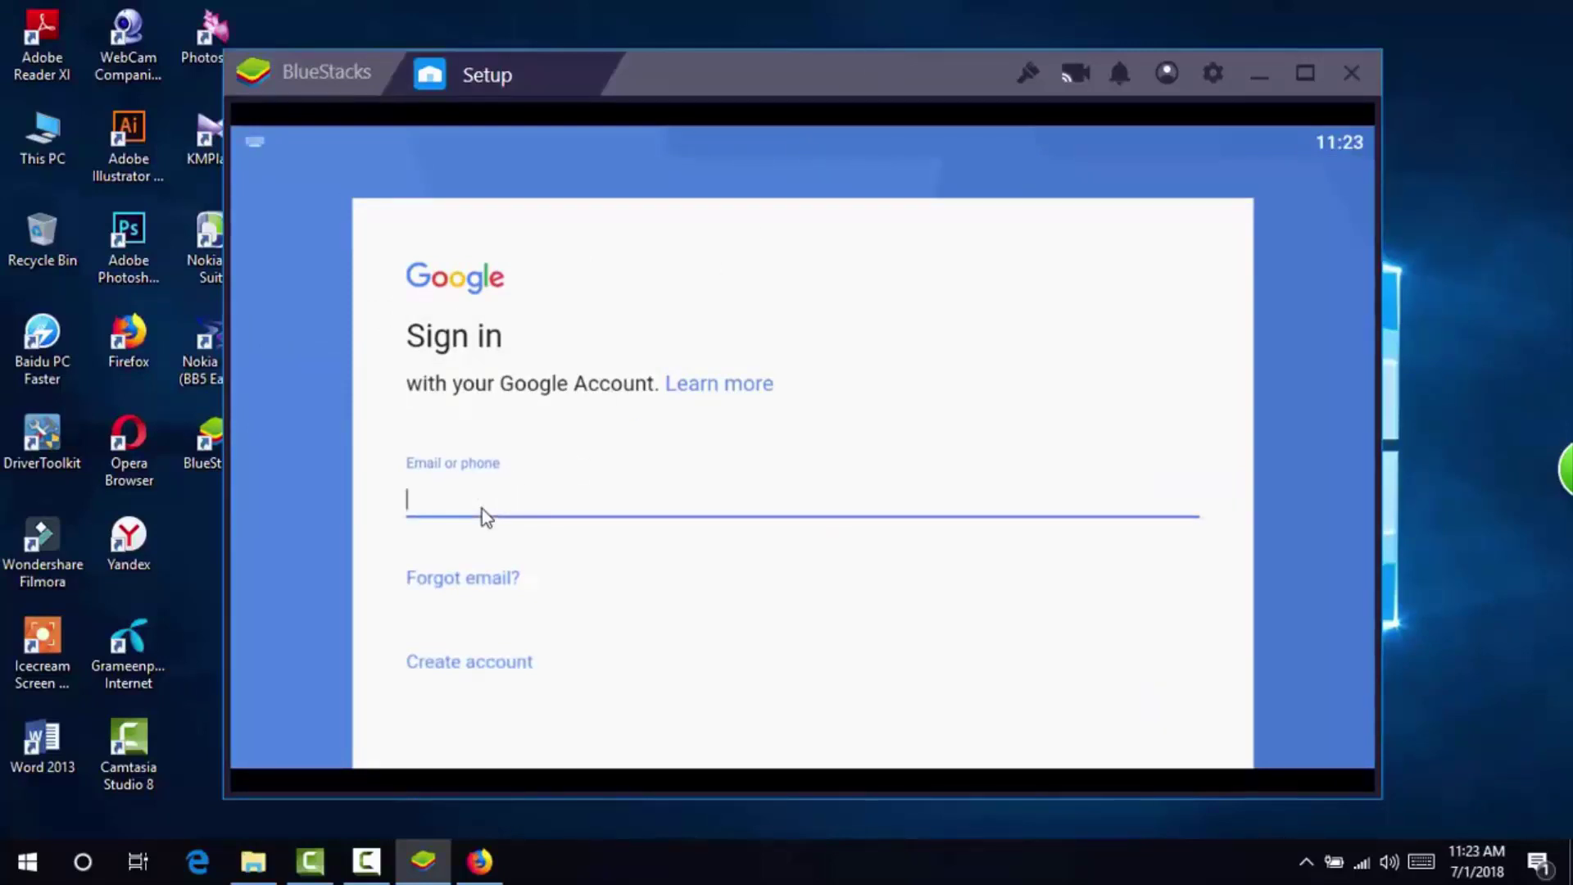
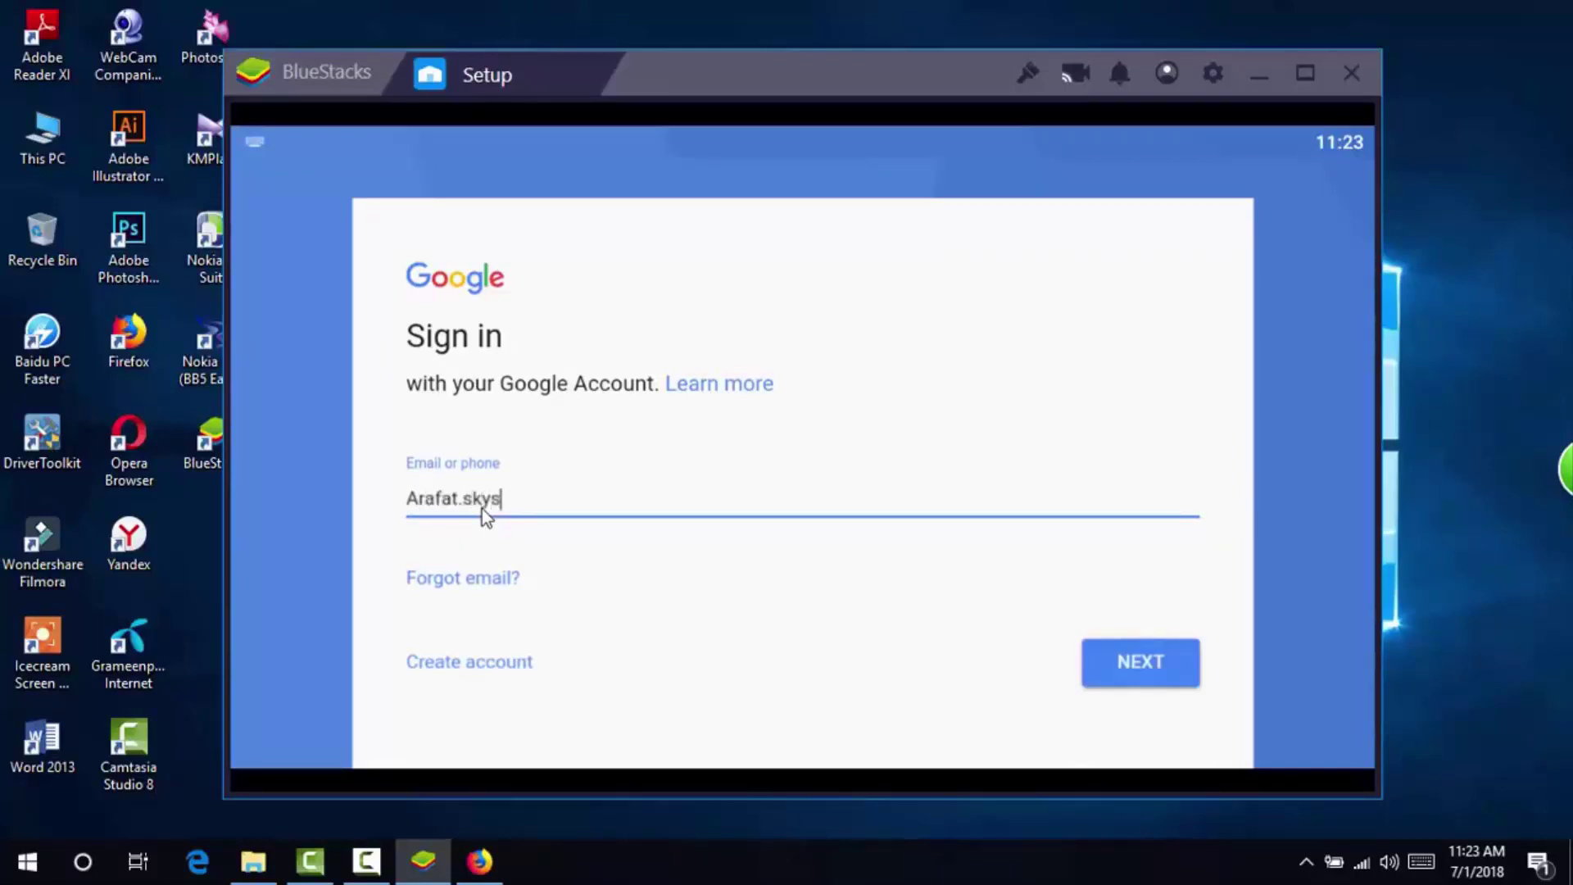
pyautogui.press('Return')
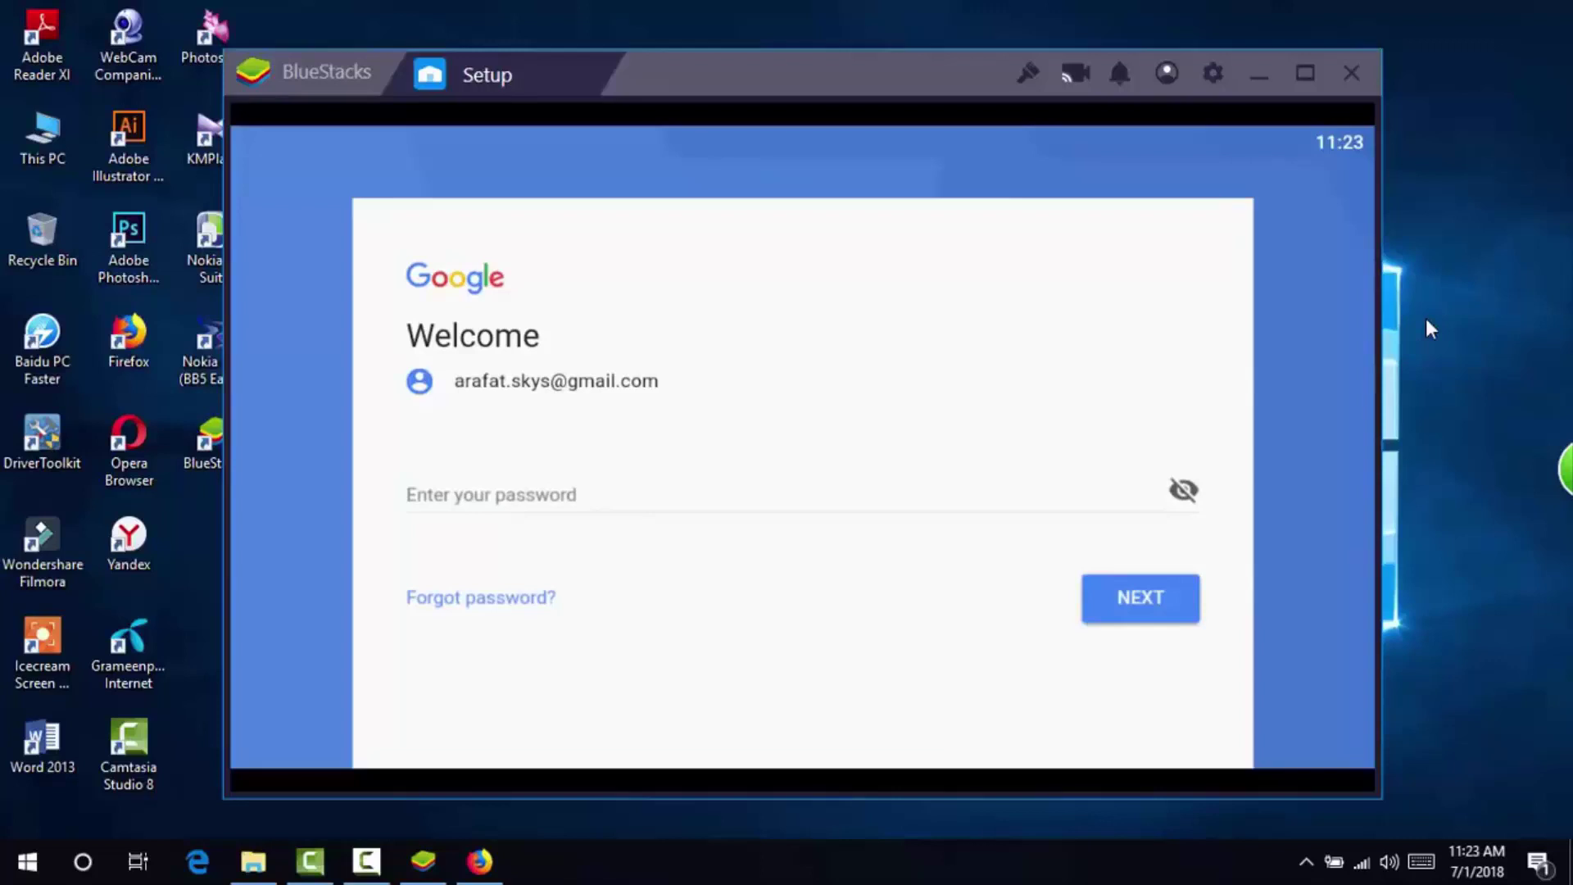
pyautogui.hotkey('ctrl', 'v')
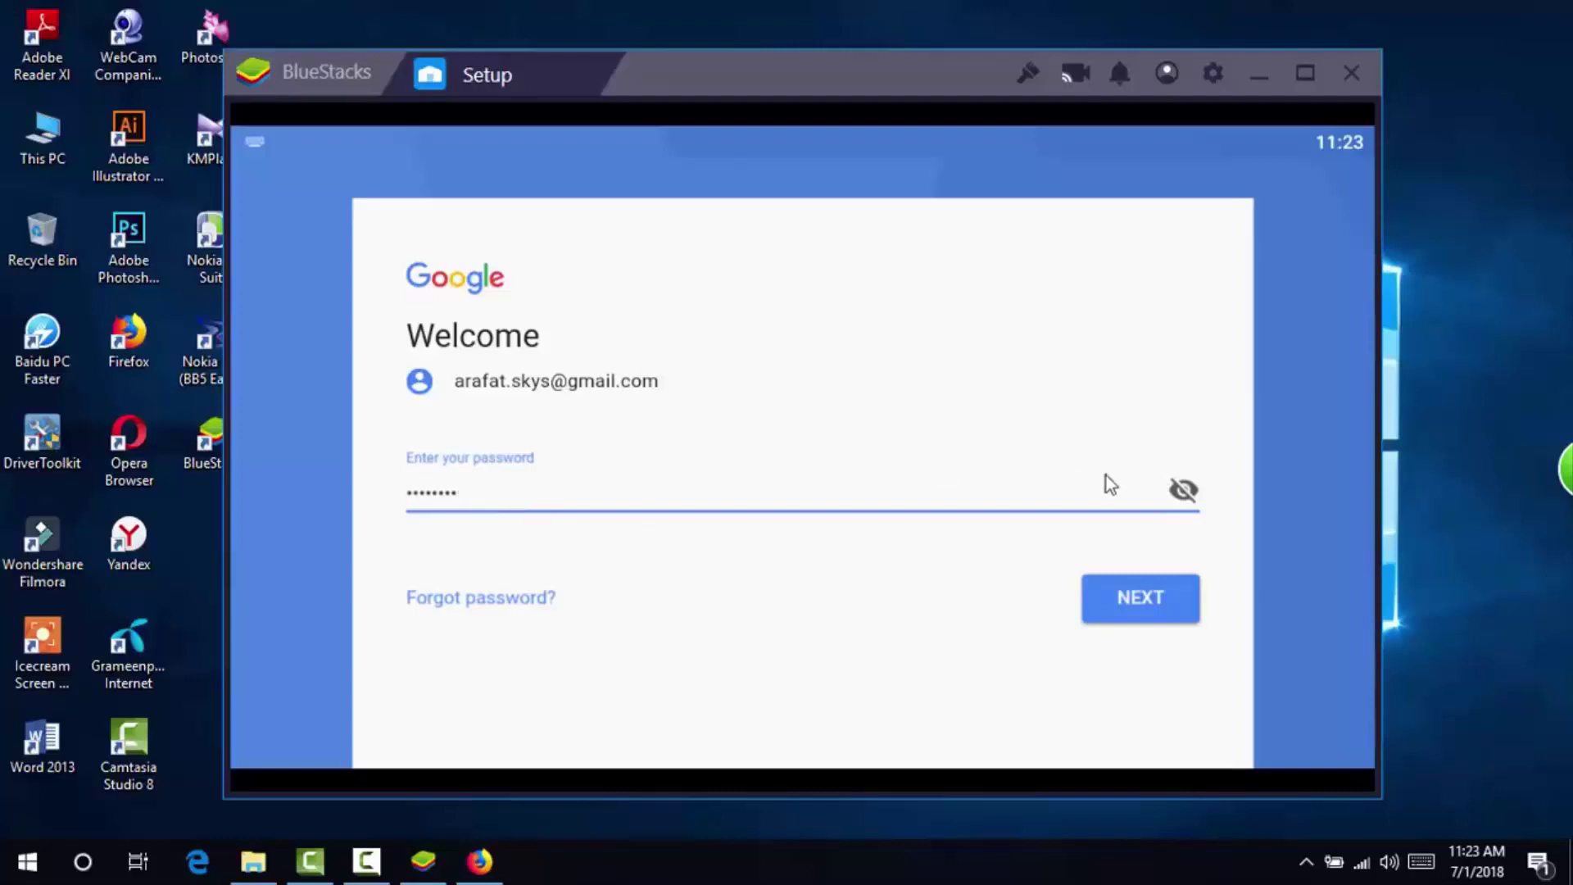
pyautogui.click(1139, 593)
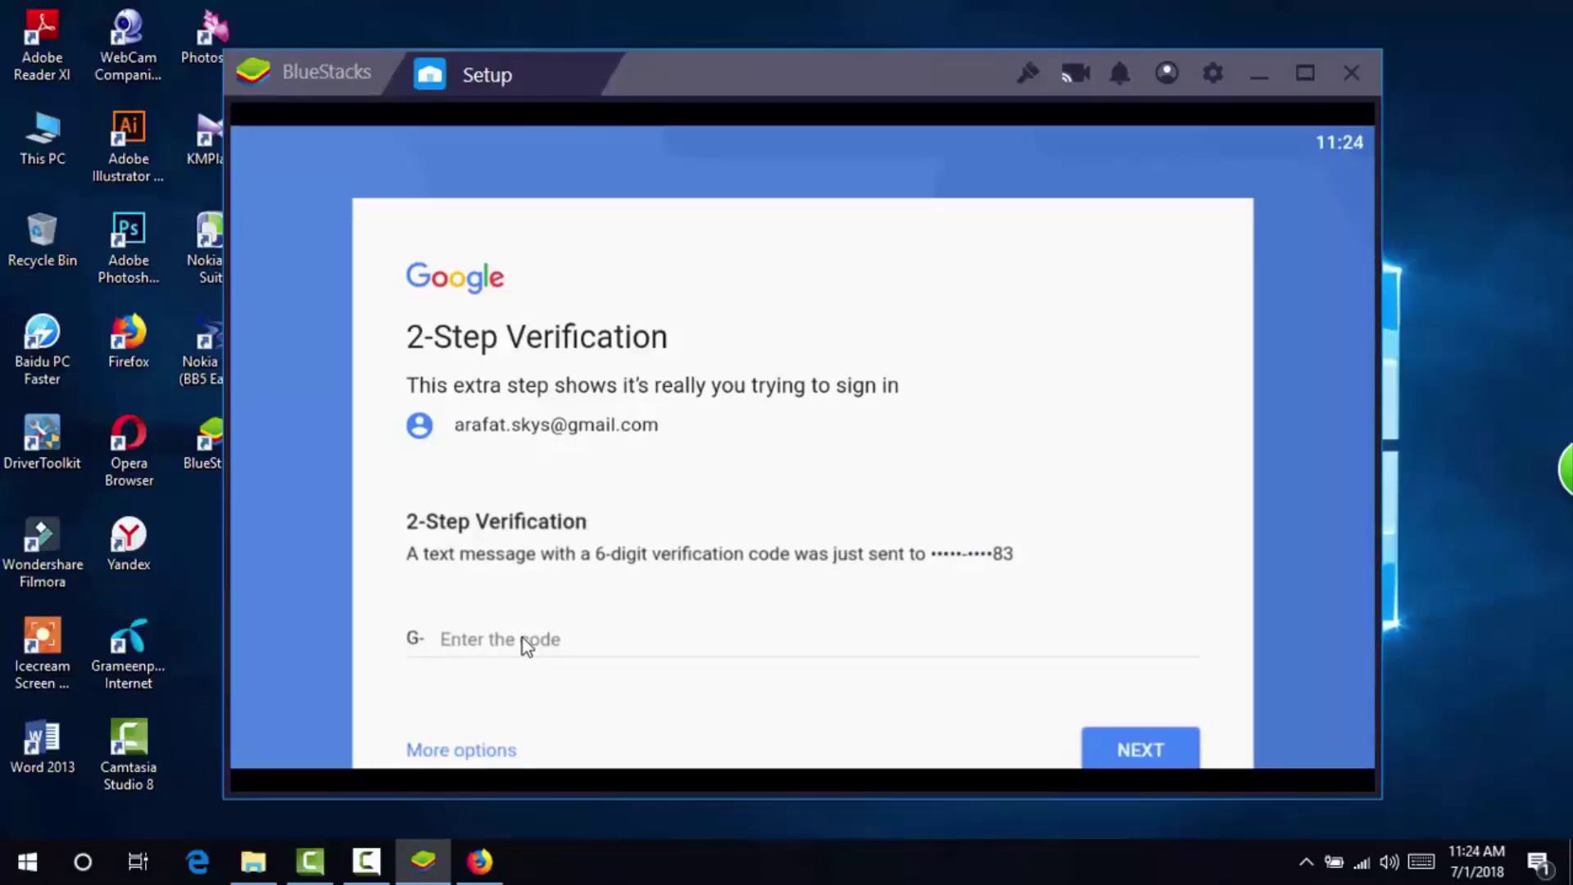
# Enter the SMS verification code and accept Google's terms to add the account.
pyautogui.click(523, 639)
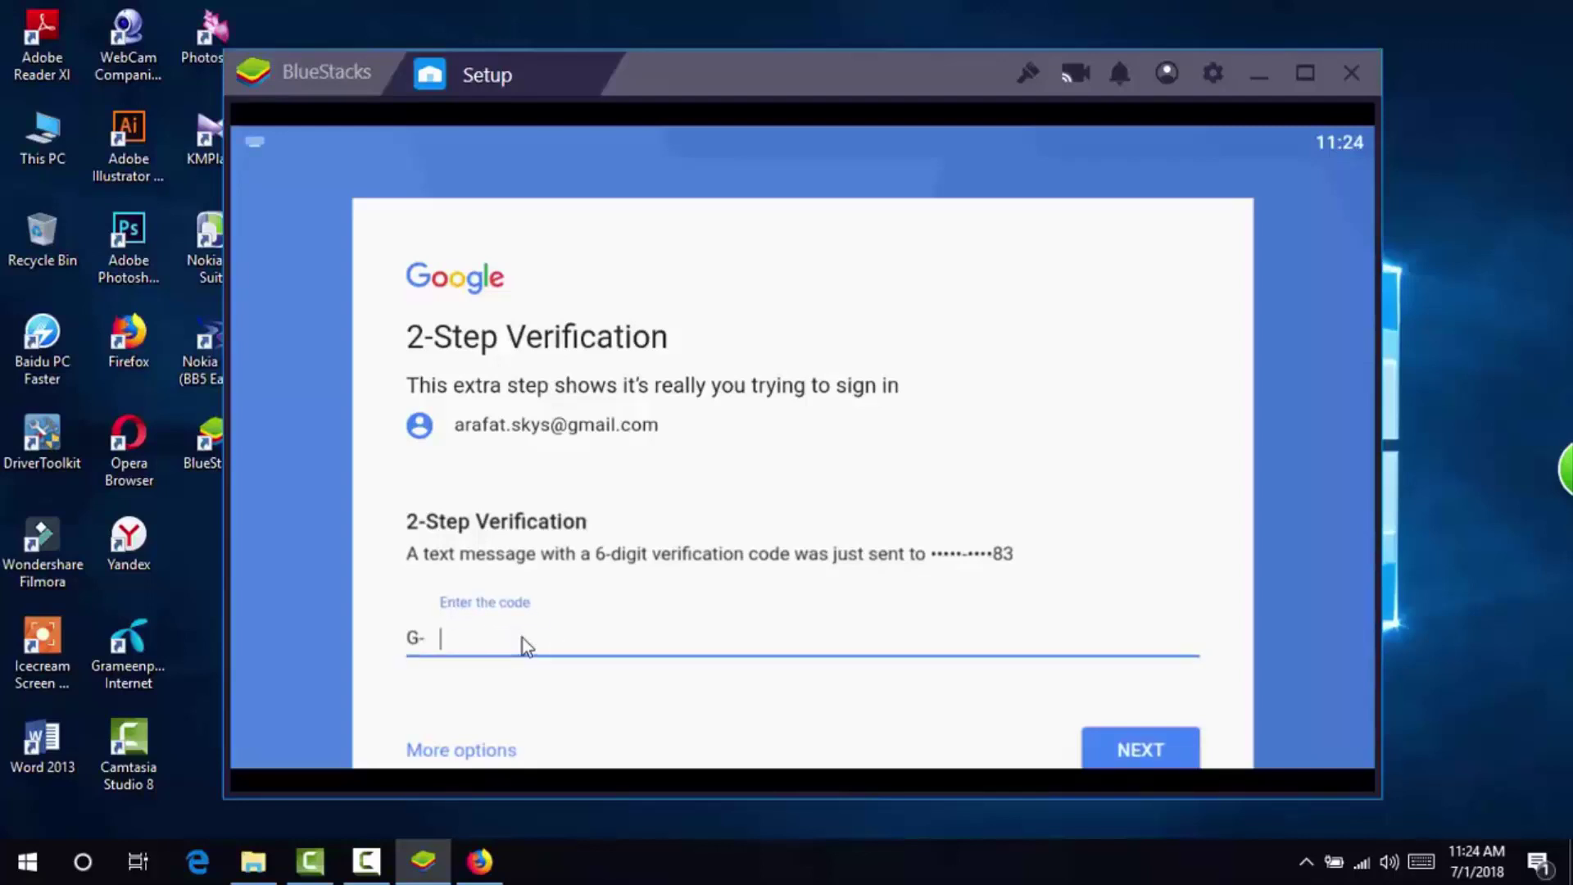
pyautogui.press('Return')
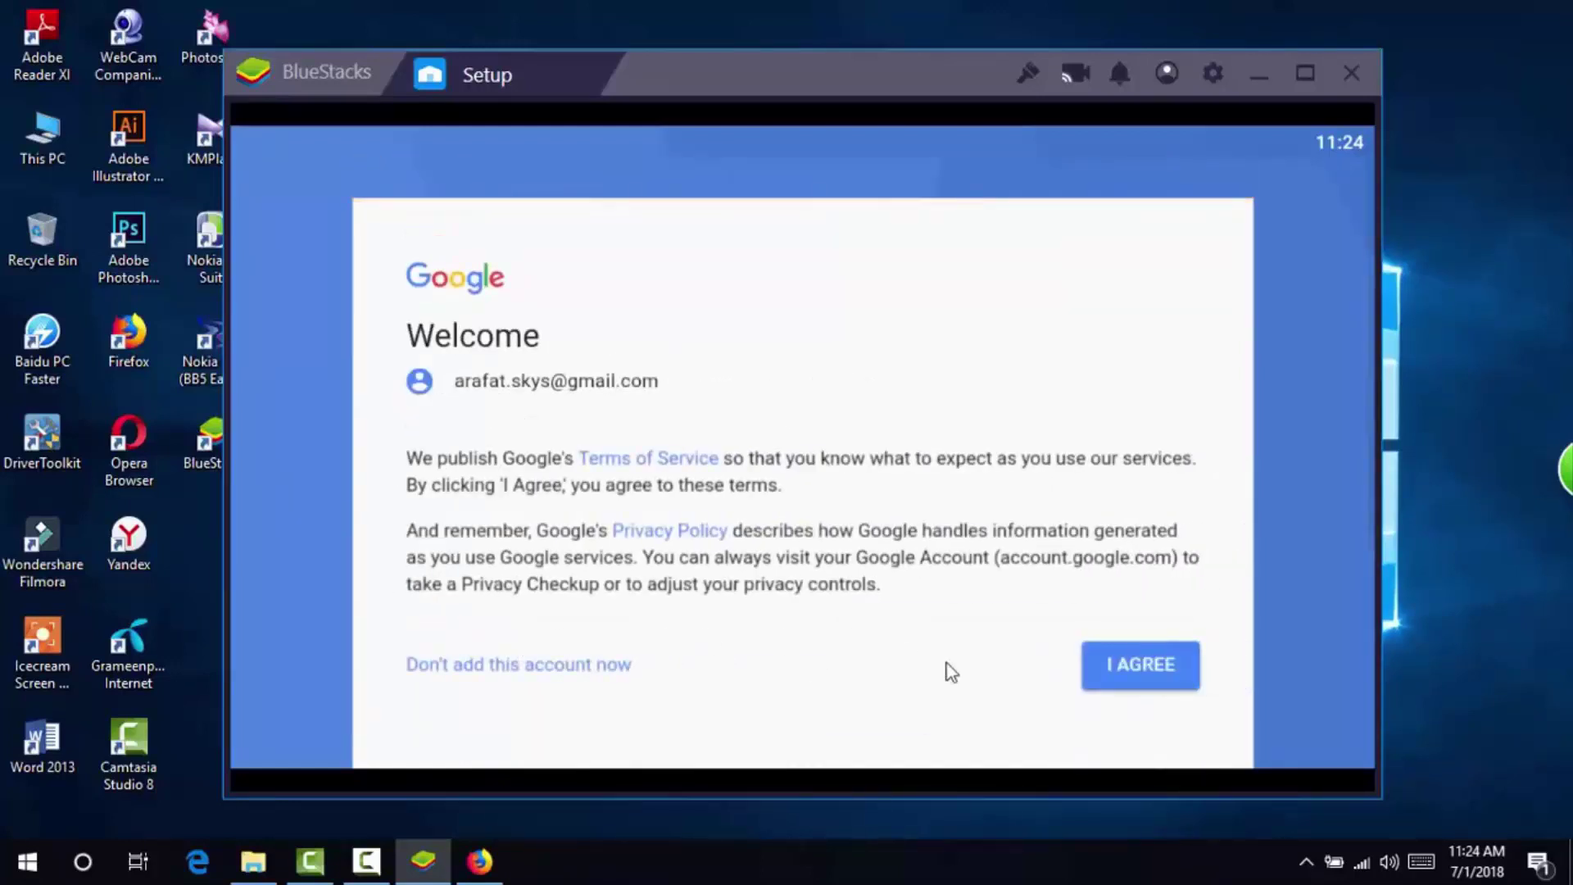
pyautogui.click(1105, 682)
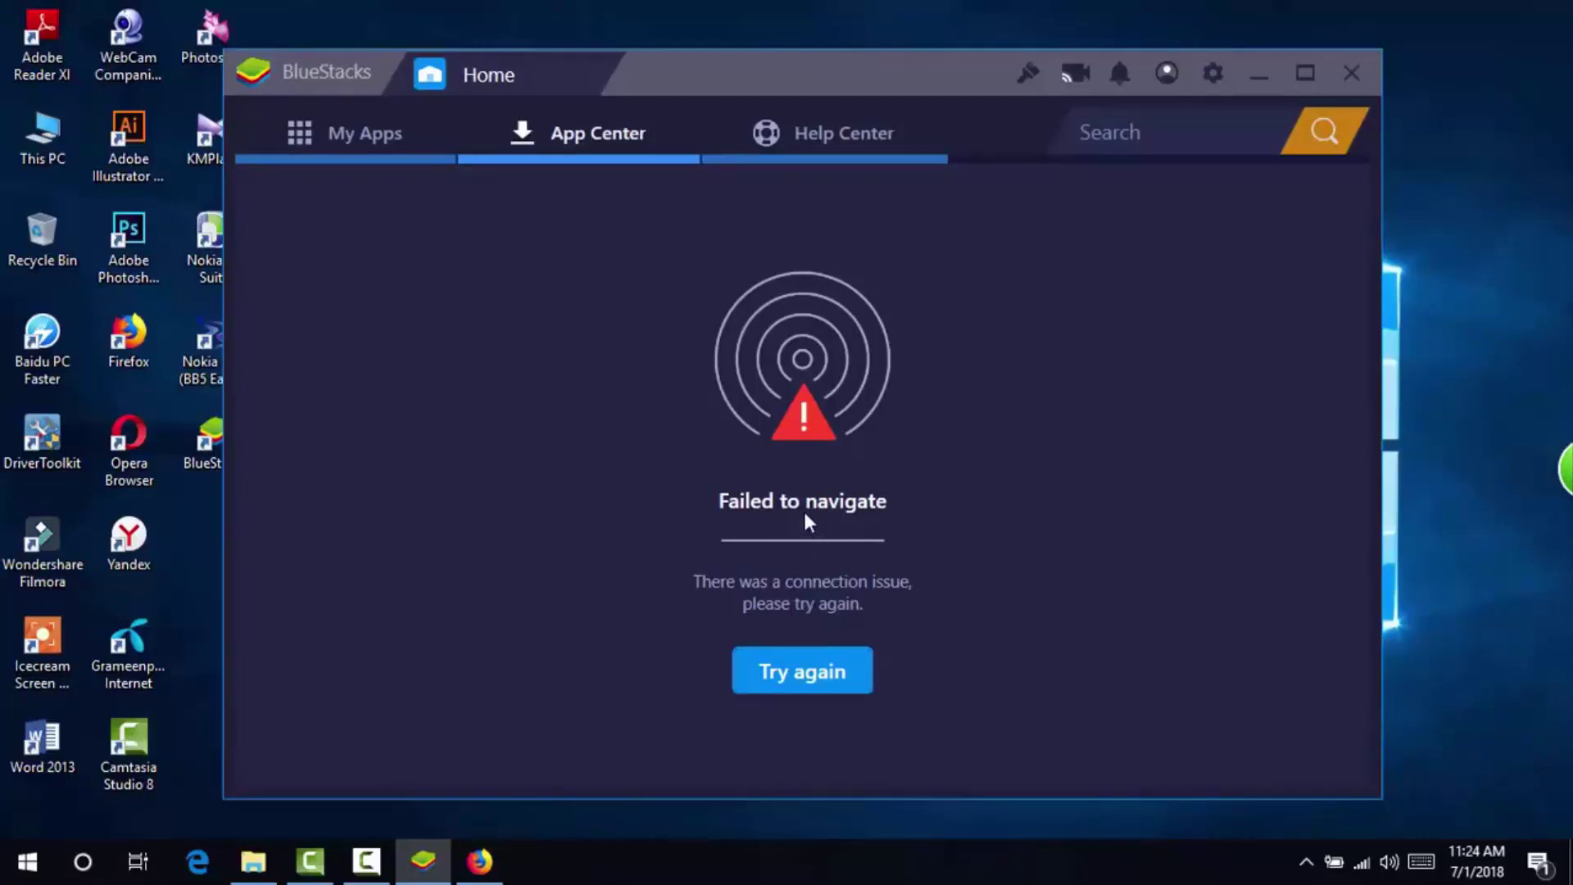
# Retry the failed App Center page and maximize the BlueStacks window.
pyautogui.click(819, 688)
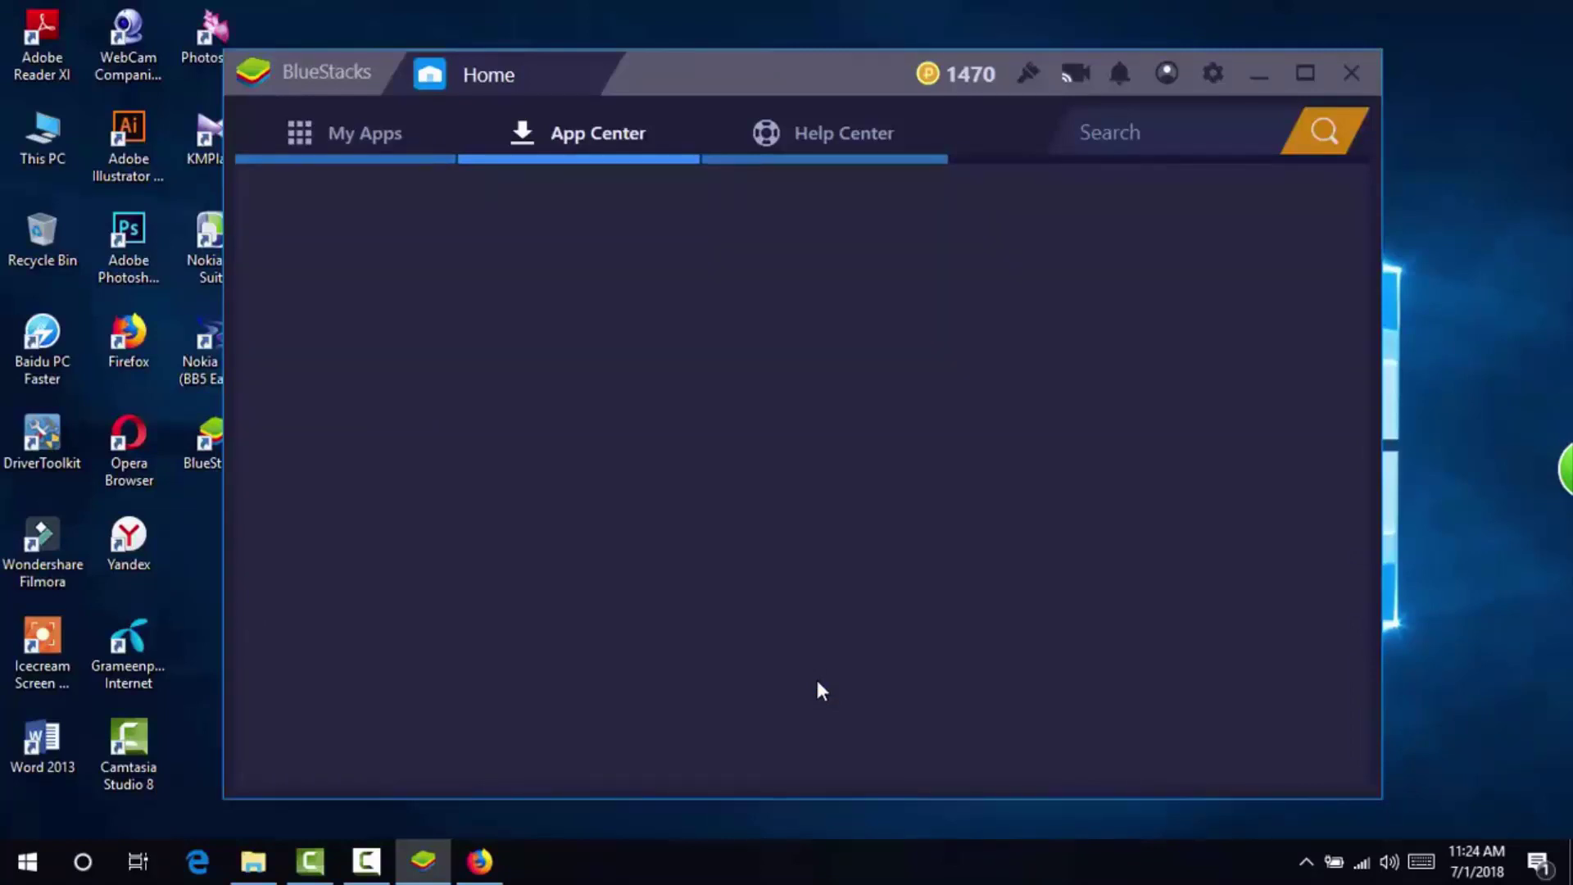
pyautogui.click(1304, 77)
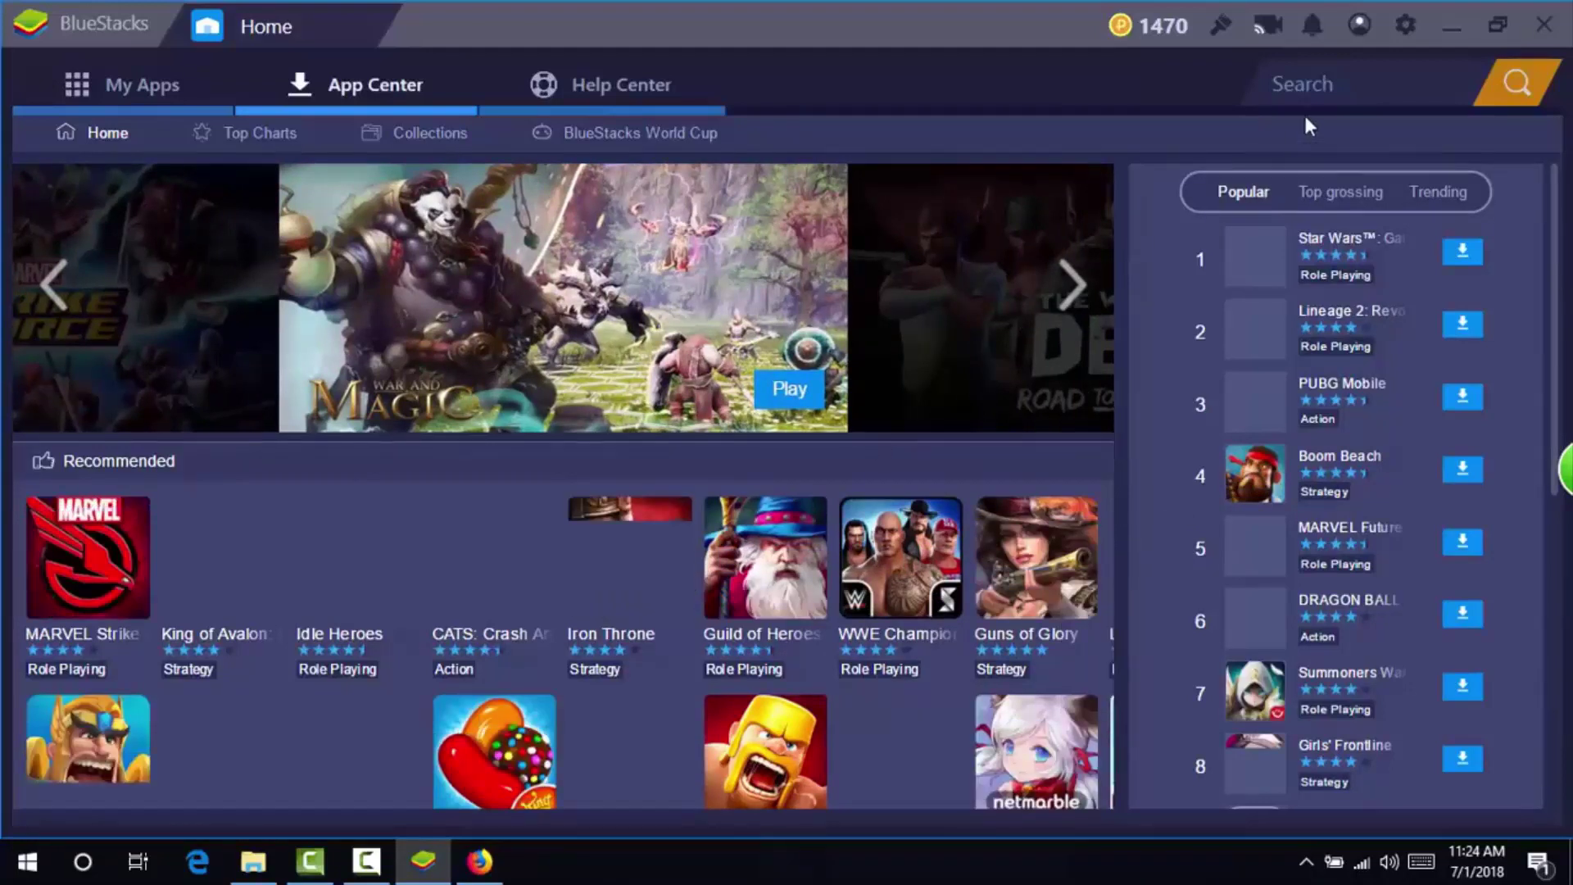
pyautogui.click(1403, 26)
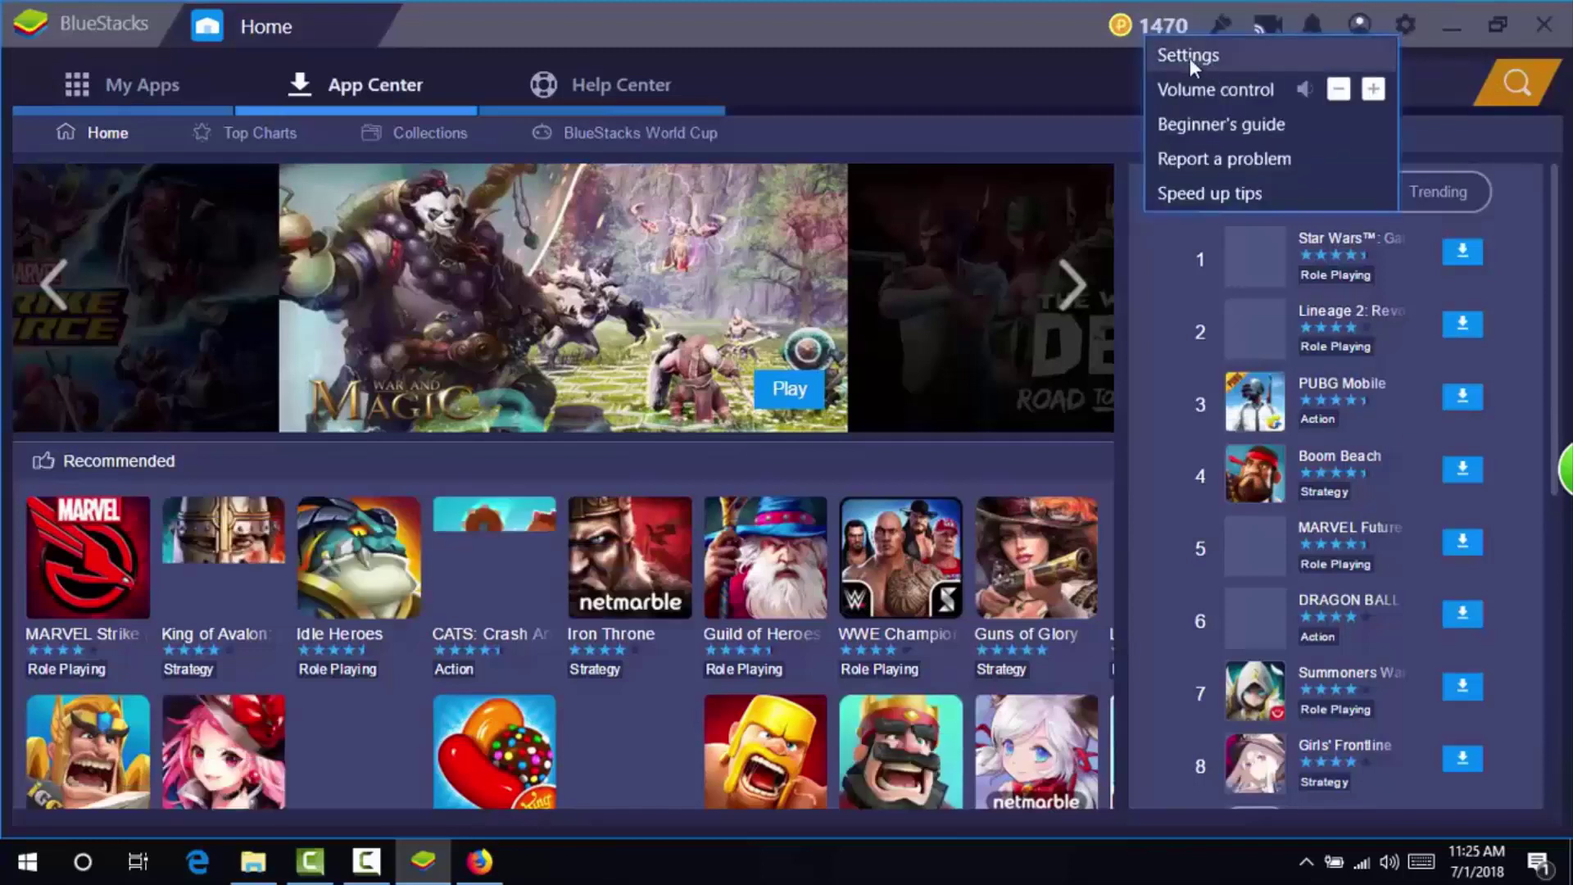
pyautogui.click(1188, 56)
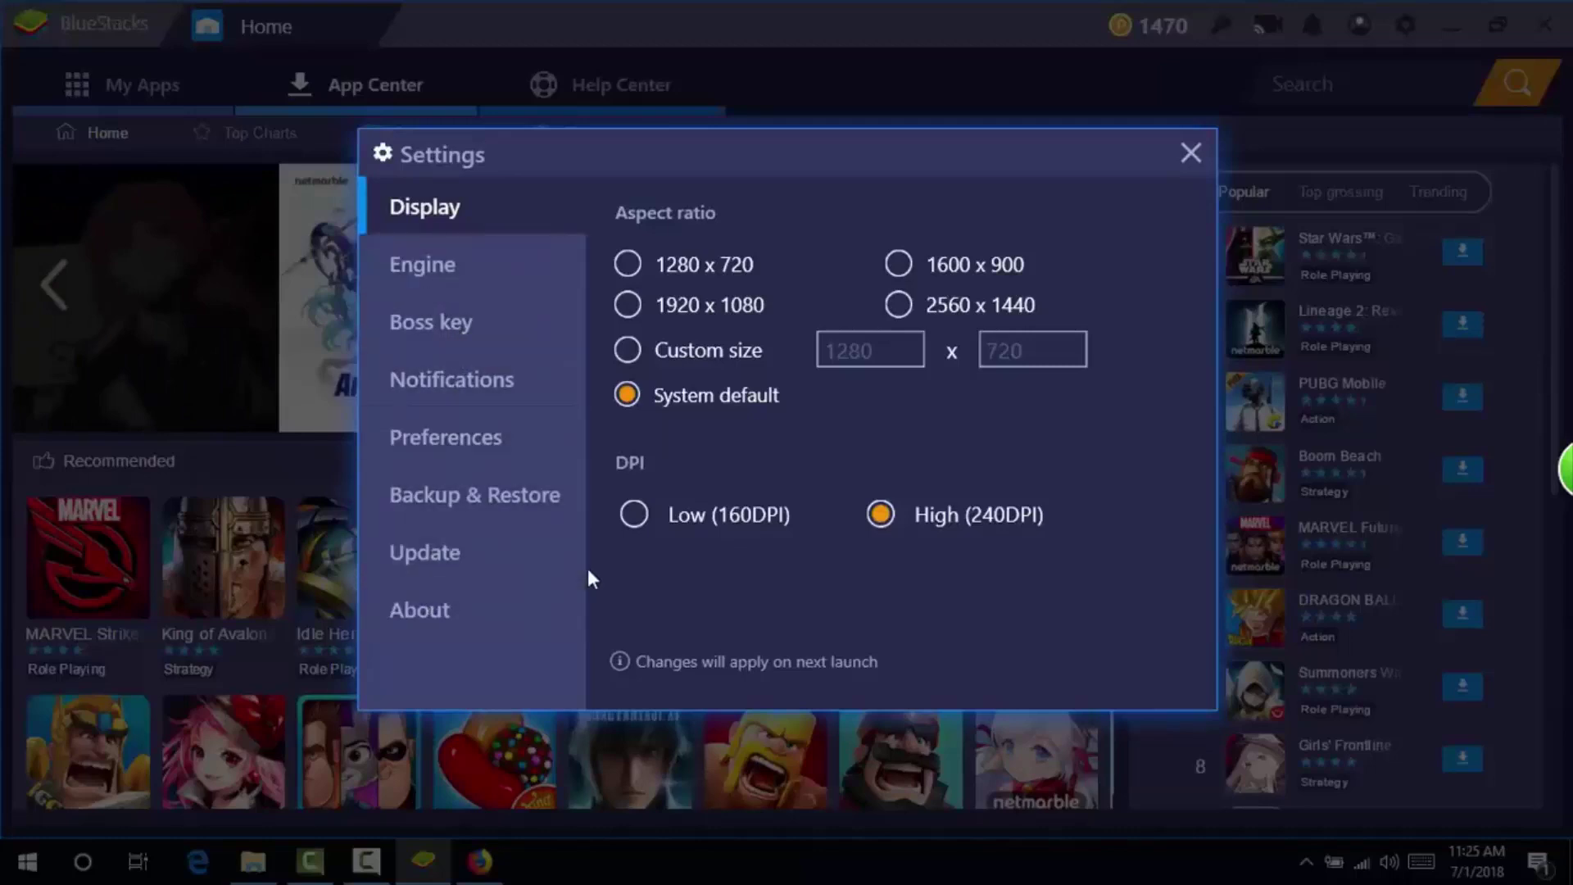
pyautogui.click(1188, 155)
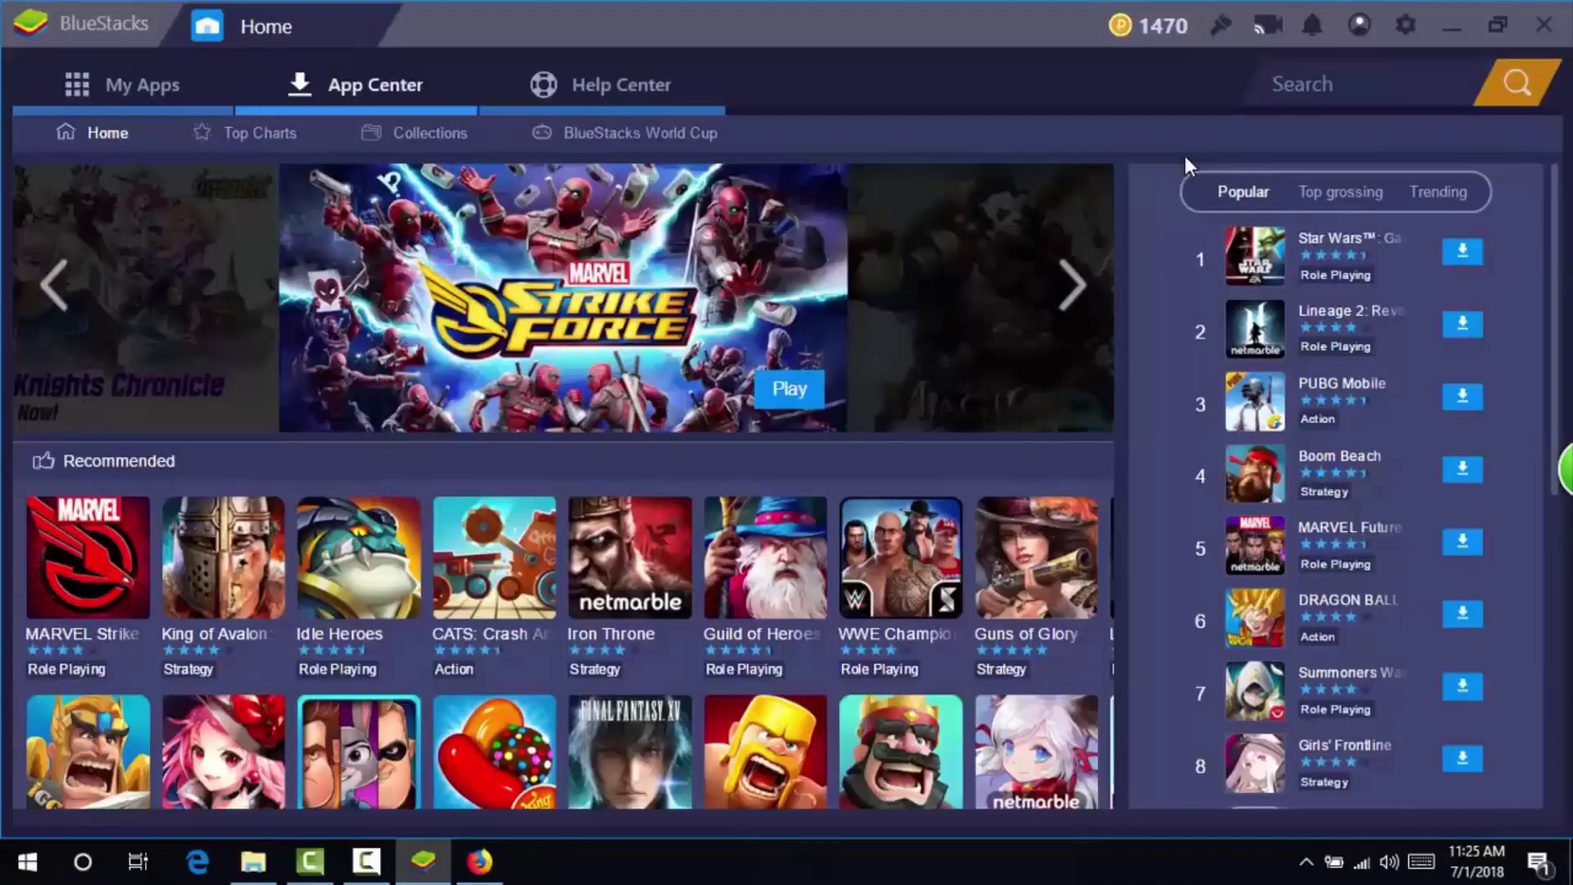
# Launch Google Play from the System app folder in My Apps.
pyautogui.click(159, 82)
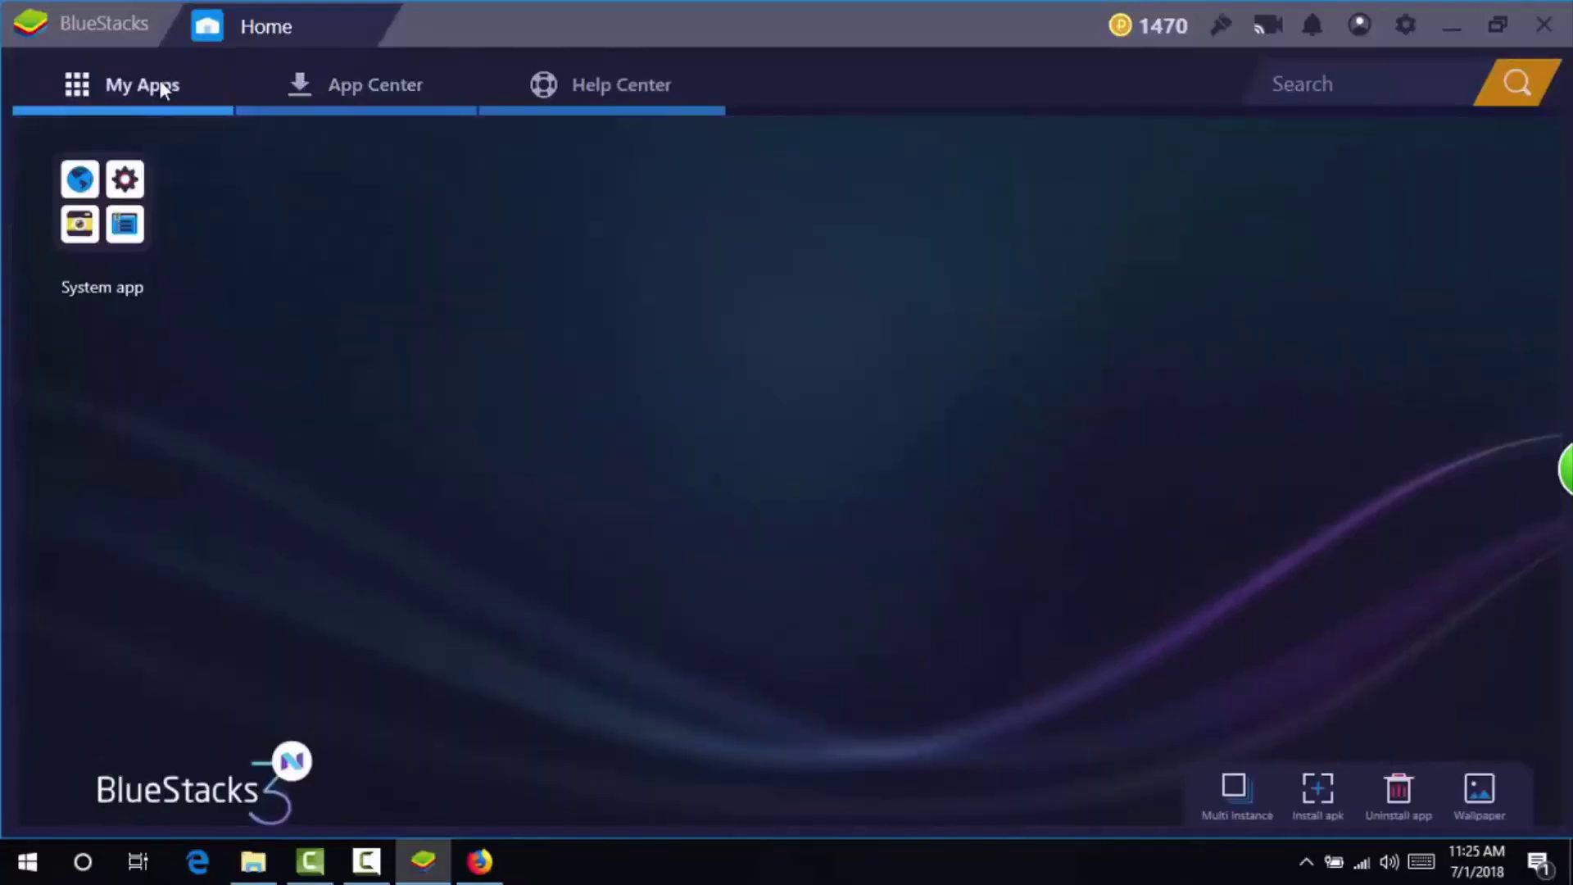
pyautogui.click(105, 238)
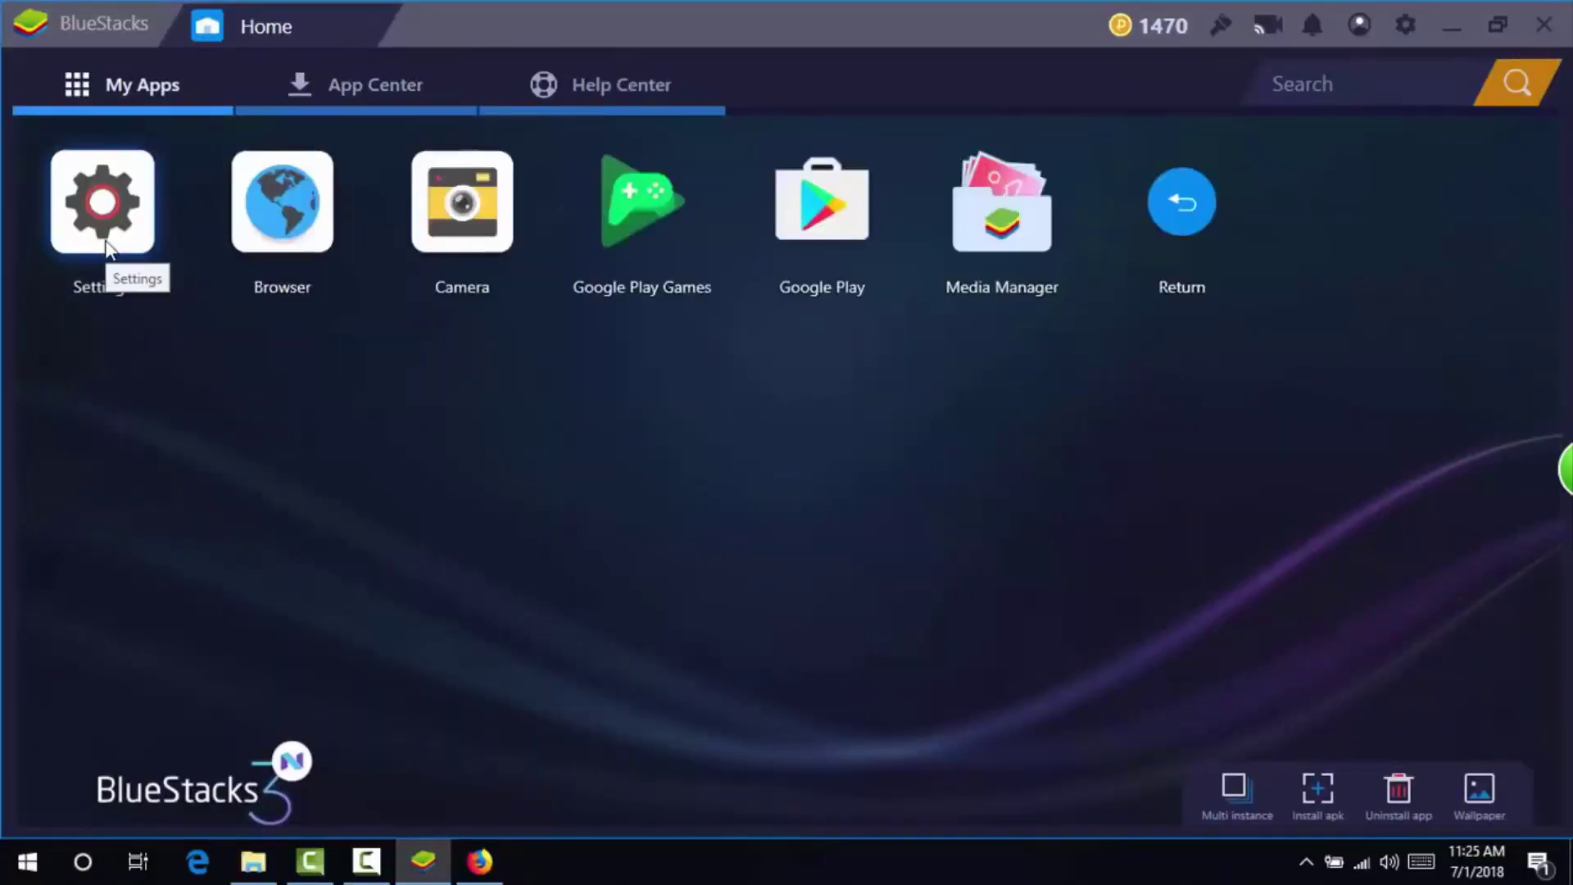
pyautogui.click(852, 219)
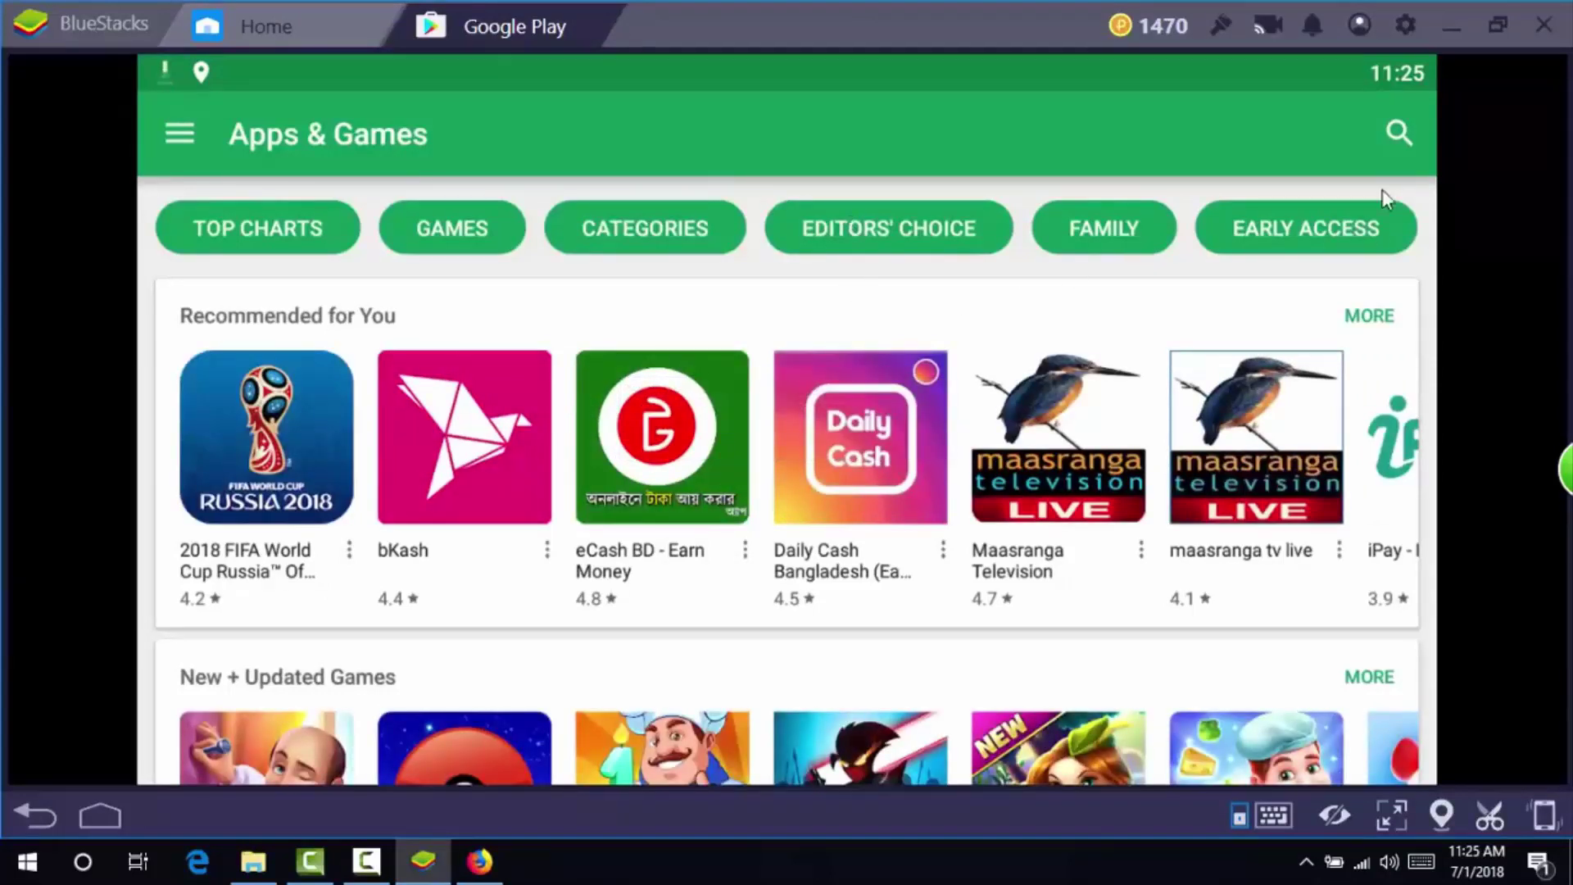
# Try the Play Store search, scroll through the store, then return to the Home tab.
pyautogui.click(1395, 135)
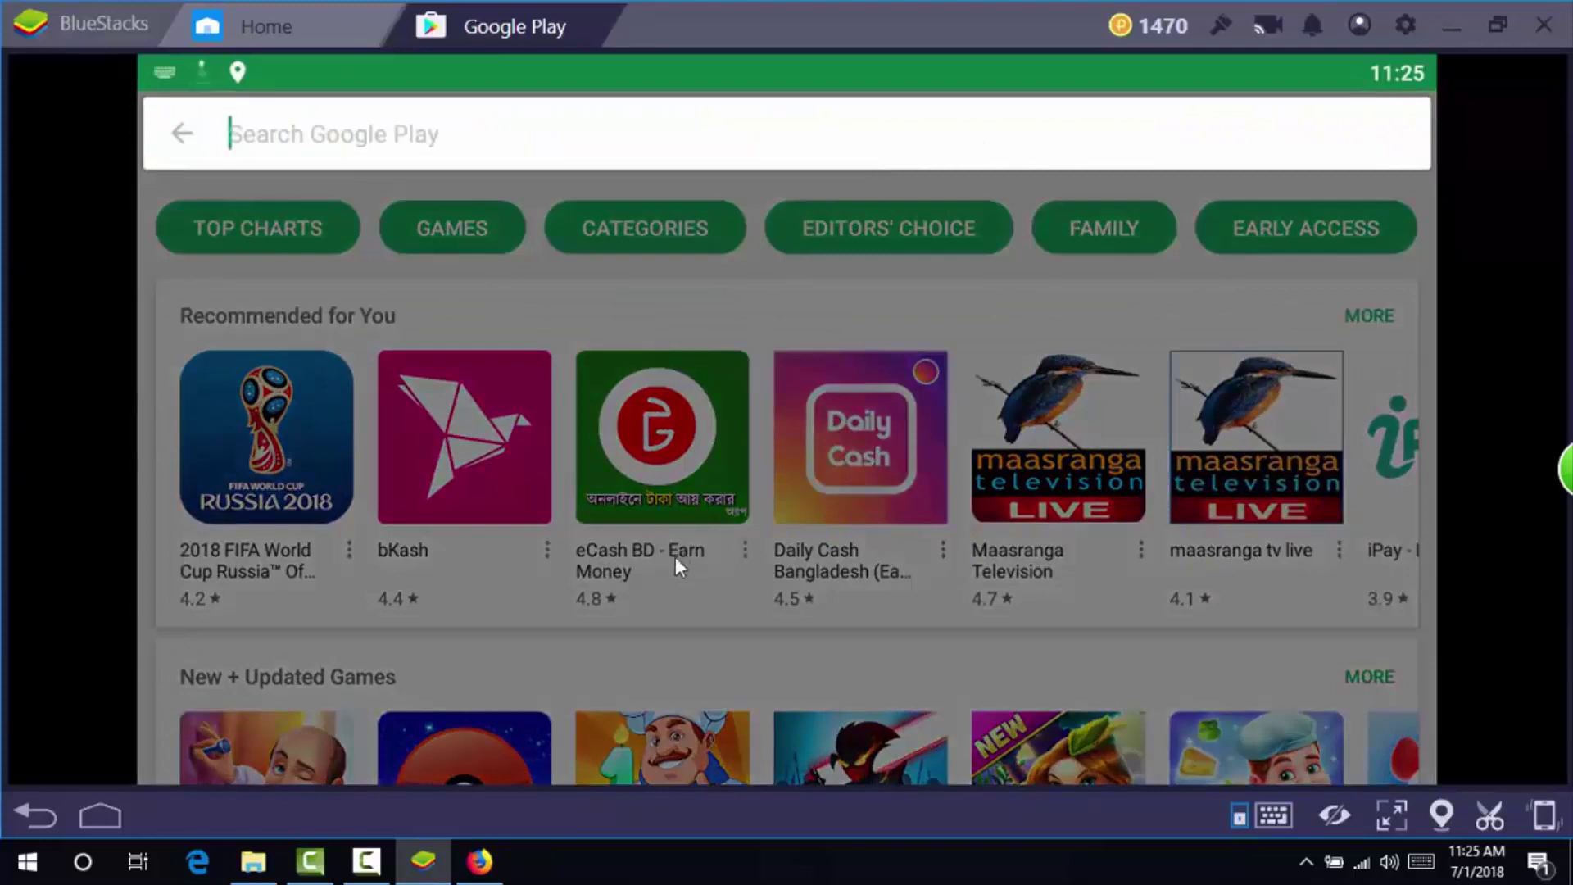
pyautogui.click(681, 635)
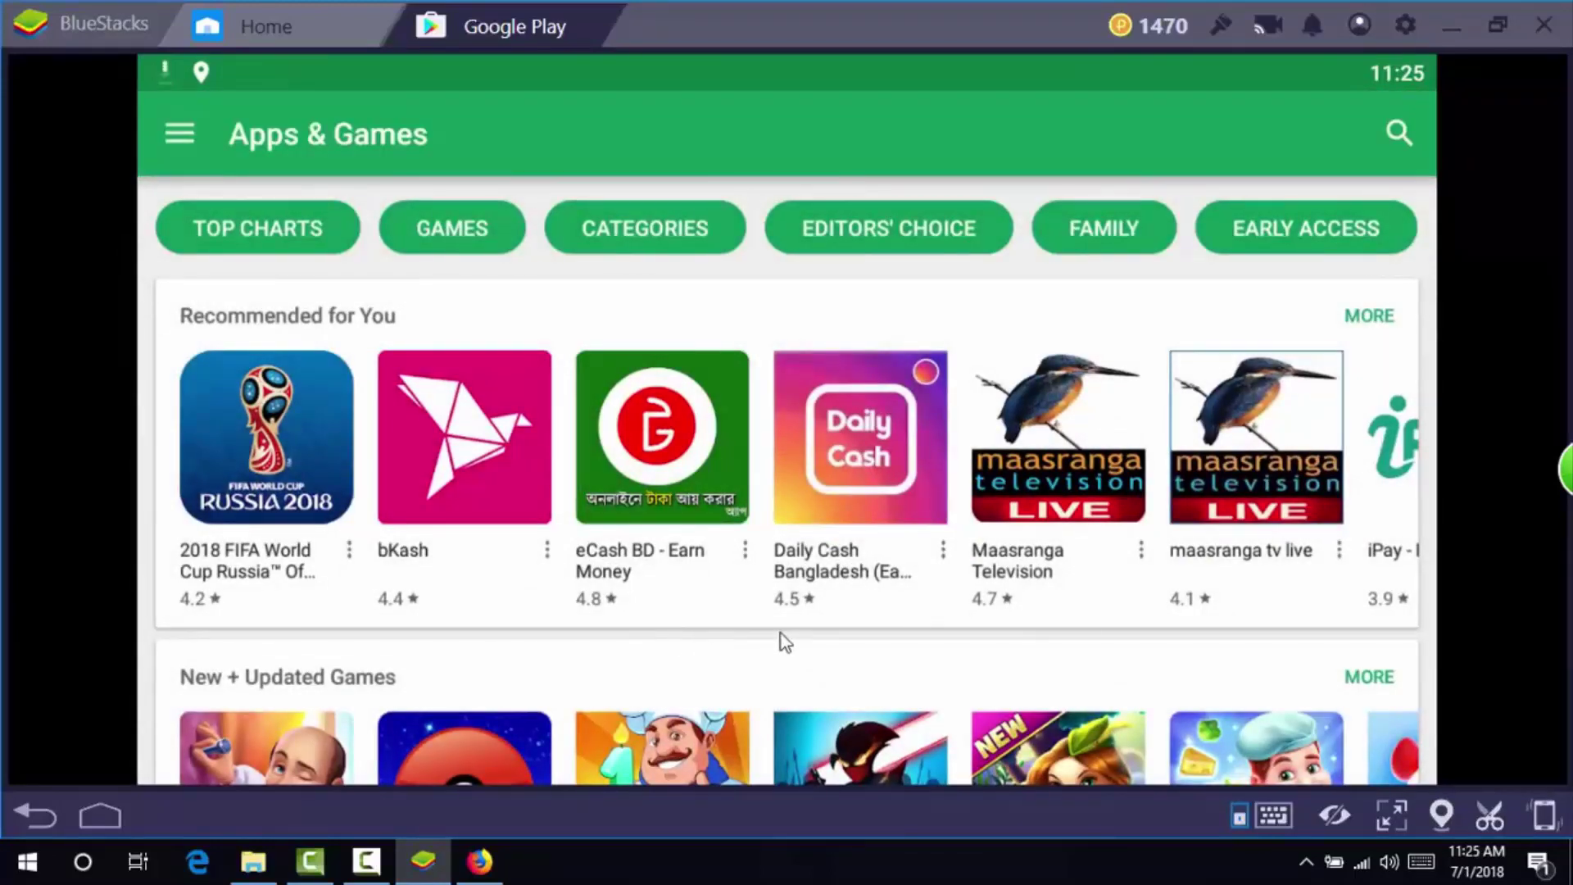
pyautogui.scroll(-5, 821, 627)
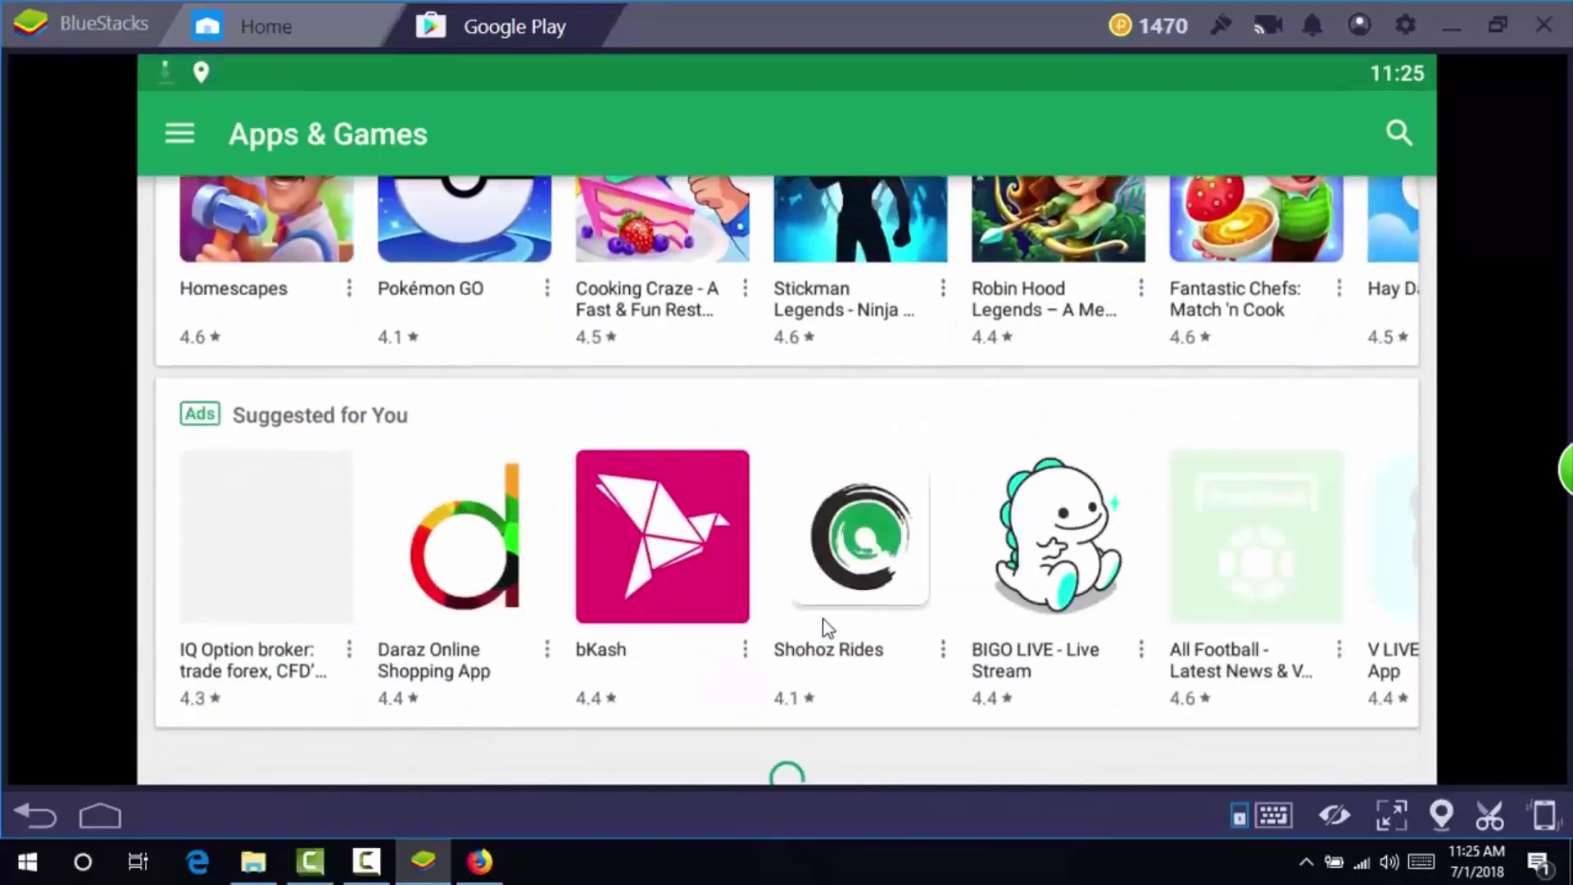
pyautogui.scroll(7, 826, 627)
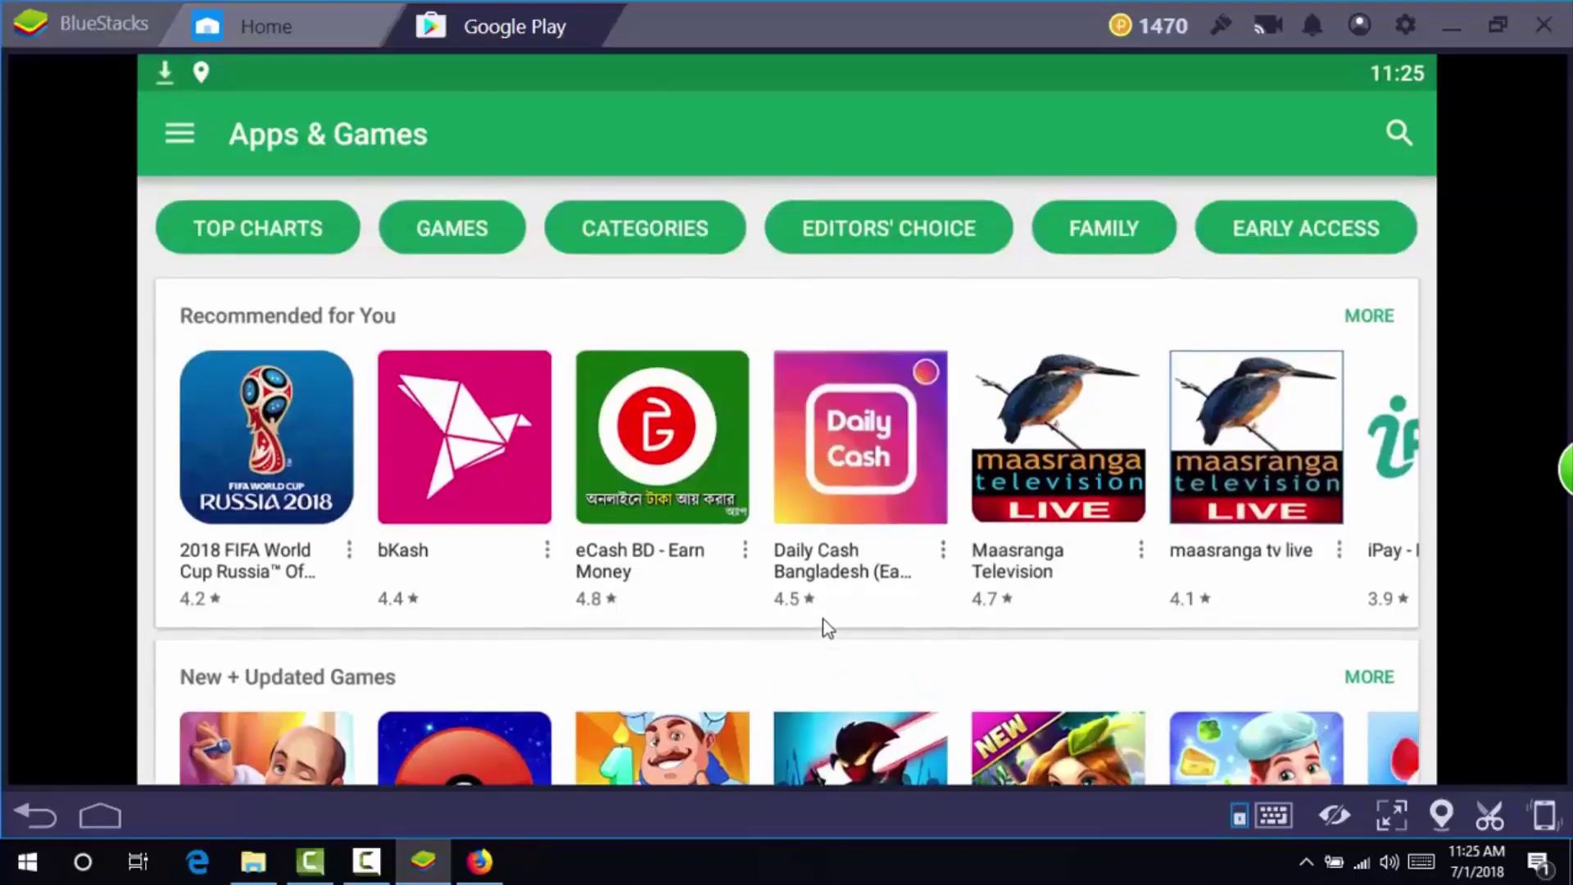
pyautogui.scroll(-5, 825, 625)
pyautogui.scroll(6, 983, 573)
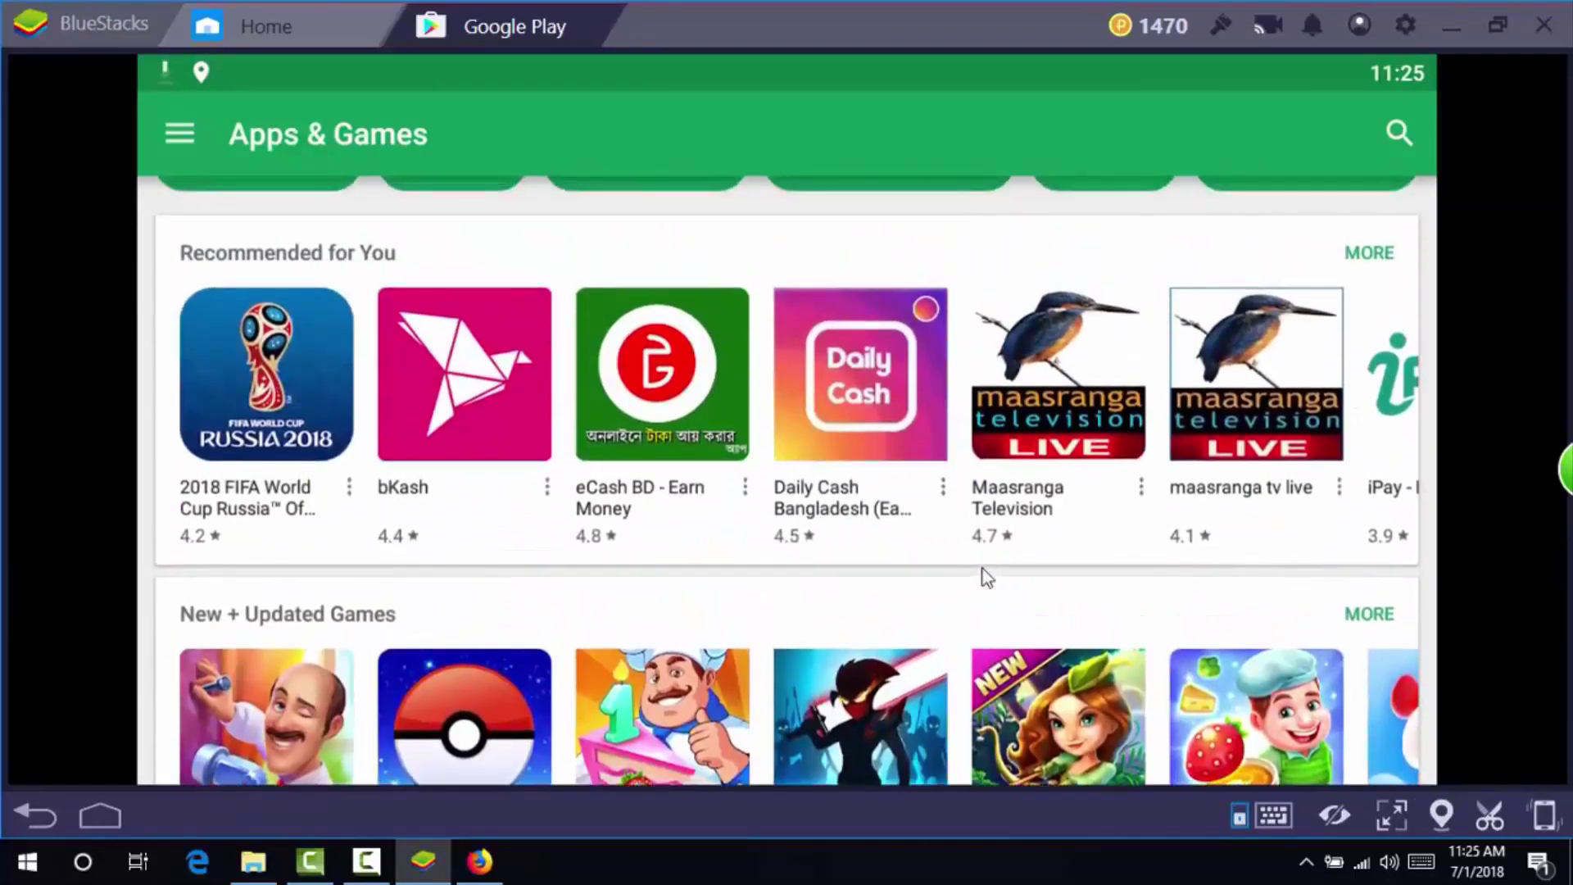
pyautogui.scroll(1, 970, 558)
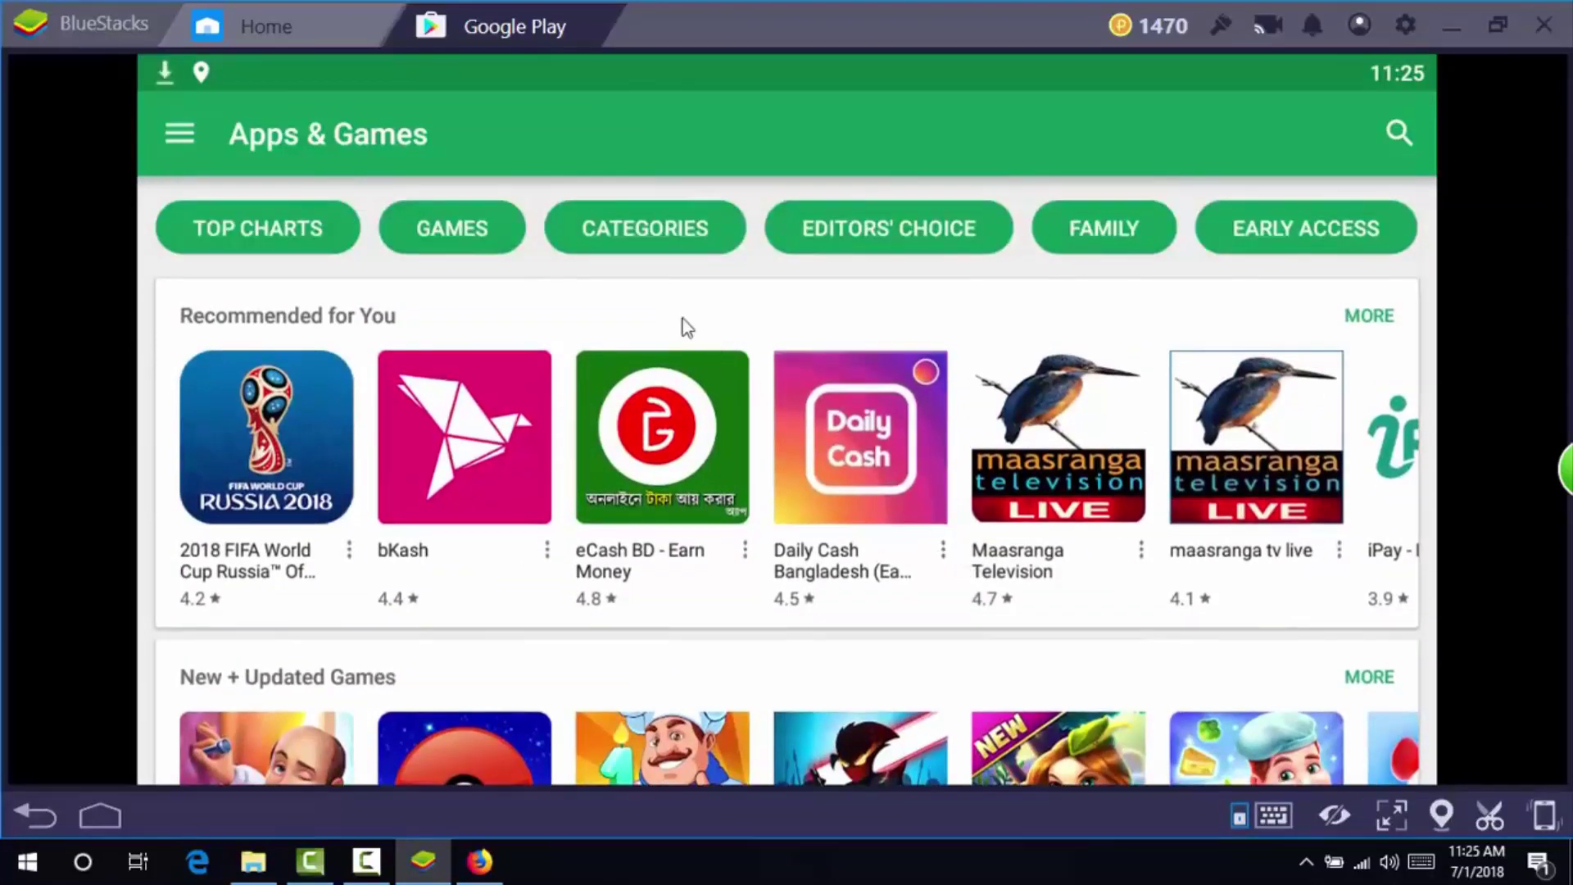
pyautogui.click(306, 26)
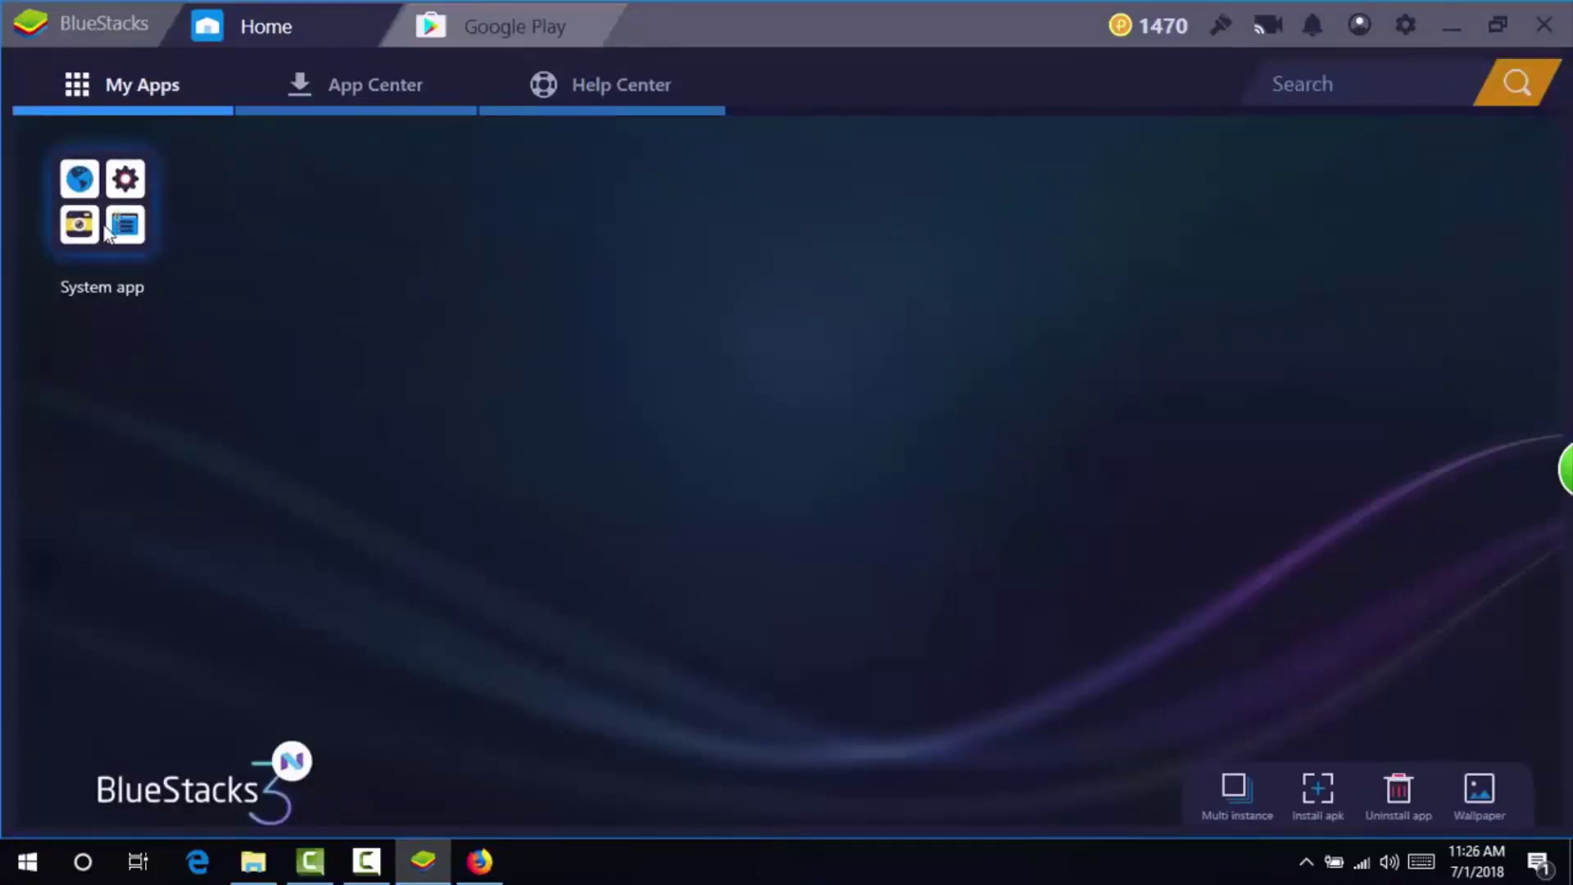
# Open the System apps folder, then restore BlueStacks and move it right to reveal the desktop.
pyautogui.click(102, 201)
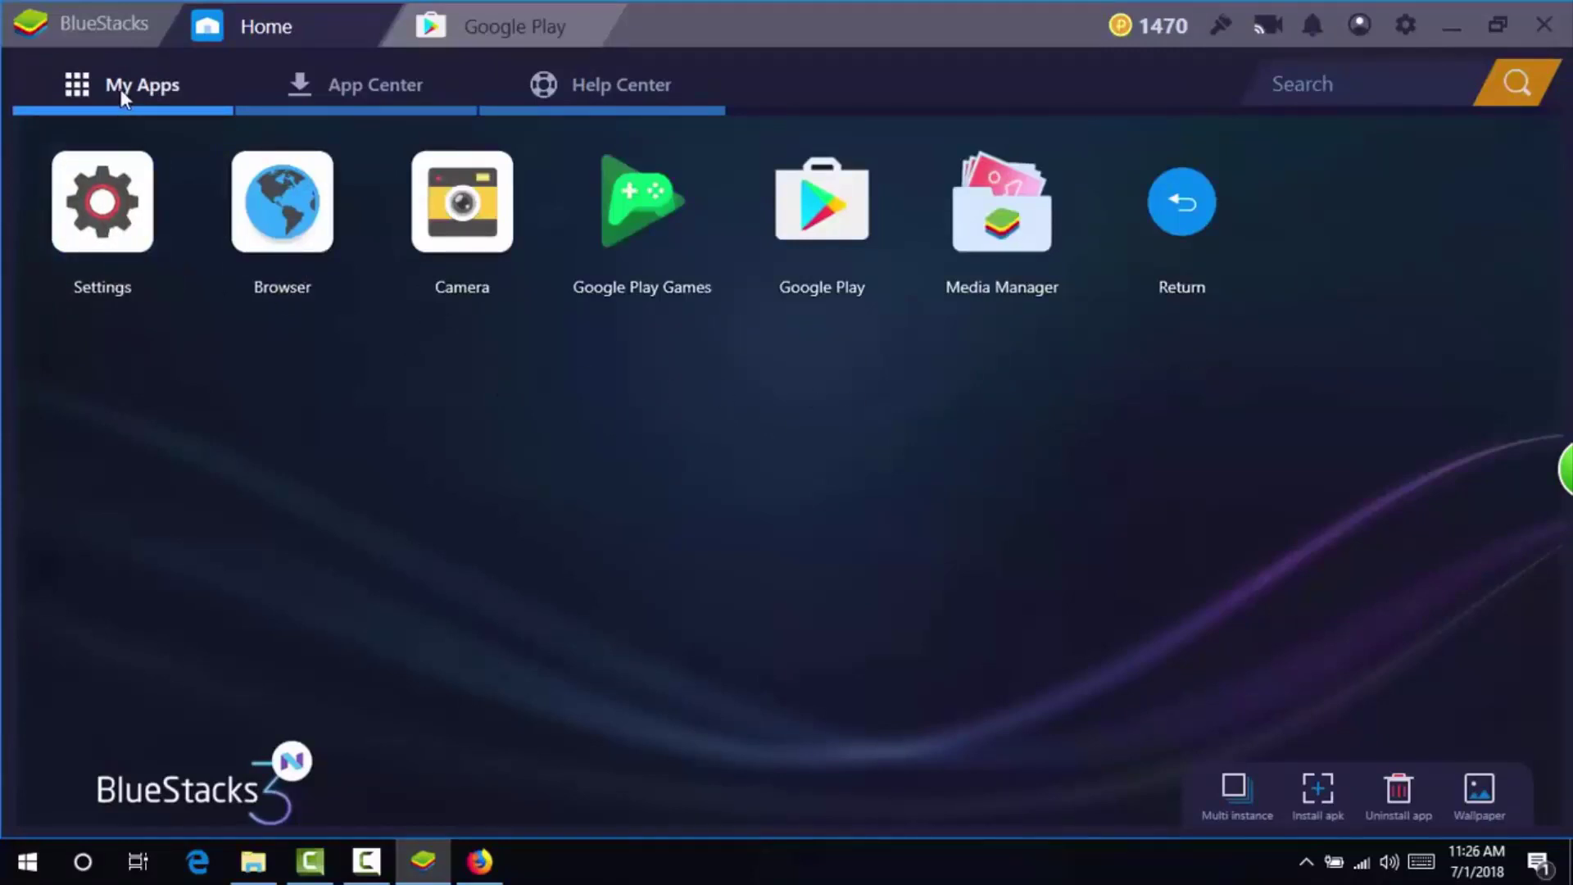
pyautogui.click(1496, 26)
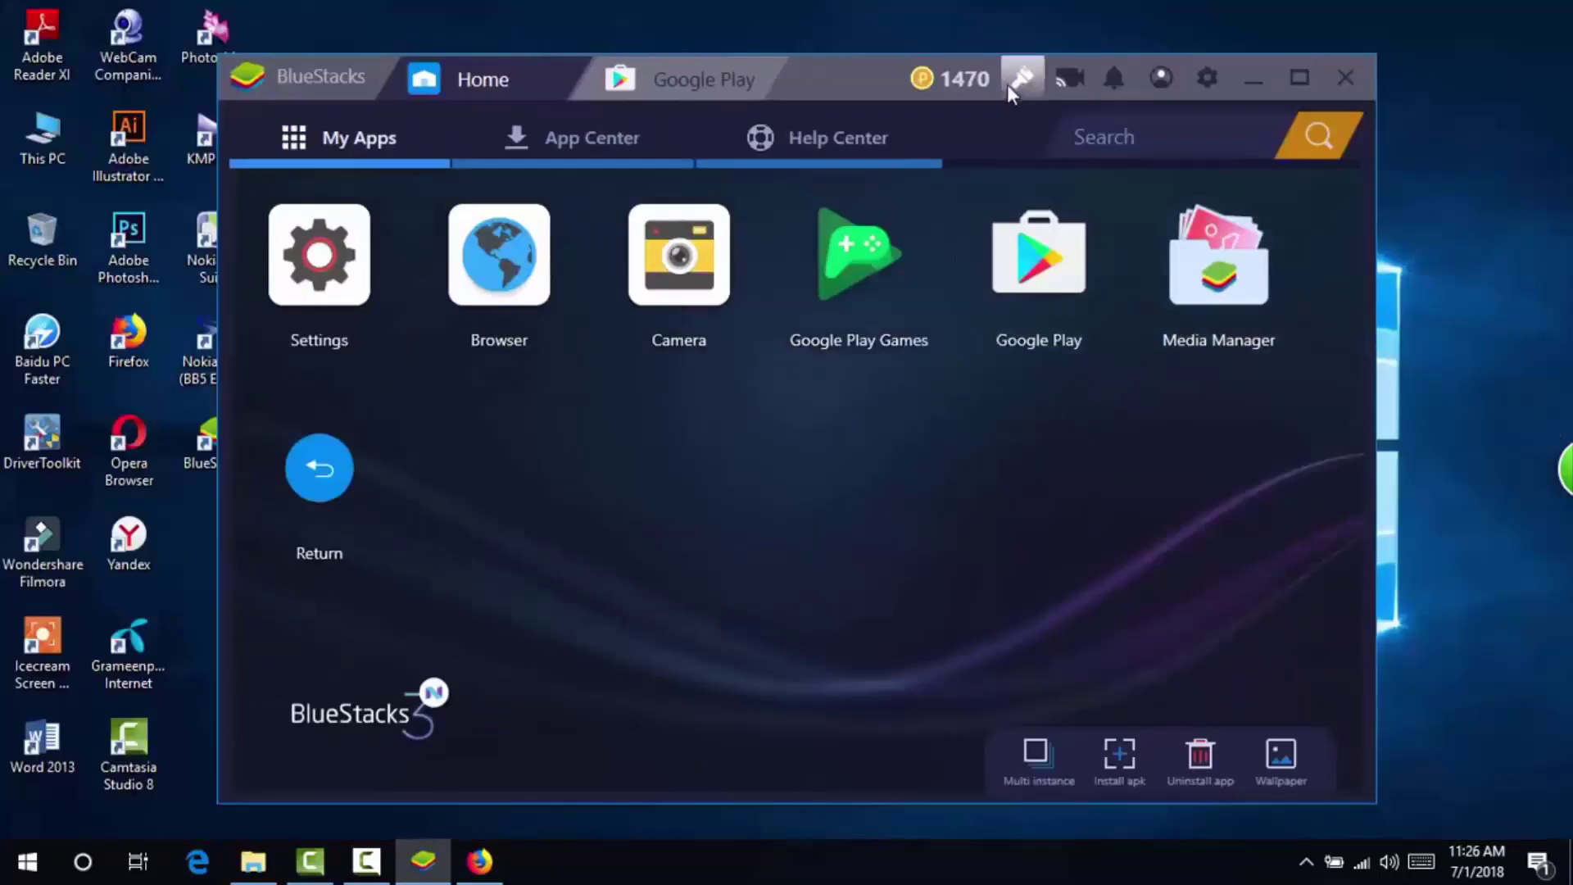
pyautogui.moveTo(852, 79); pyautogui.dragTo(1044, 78)
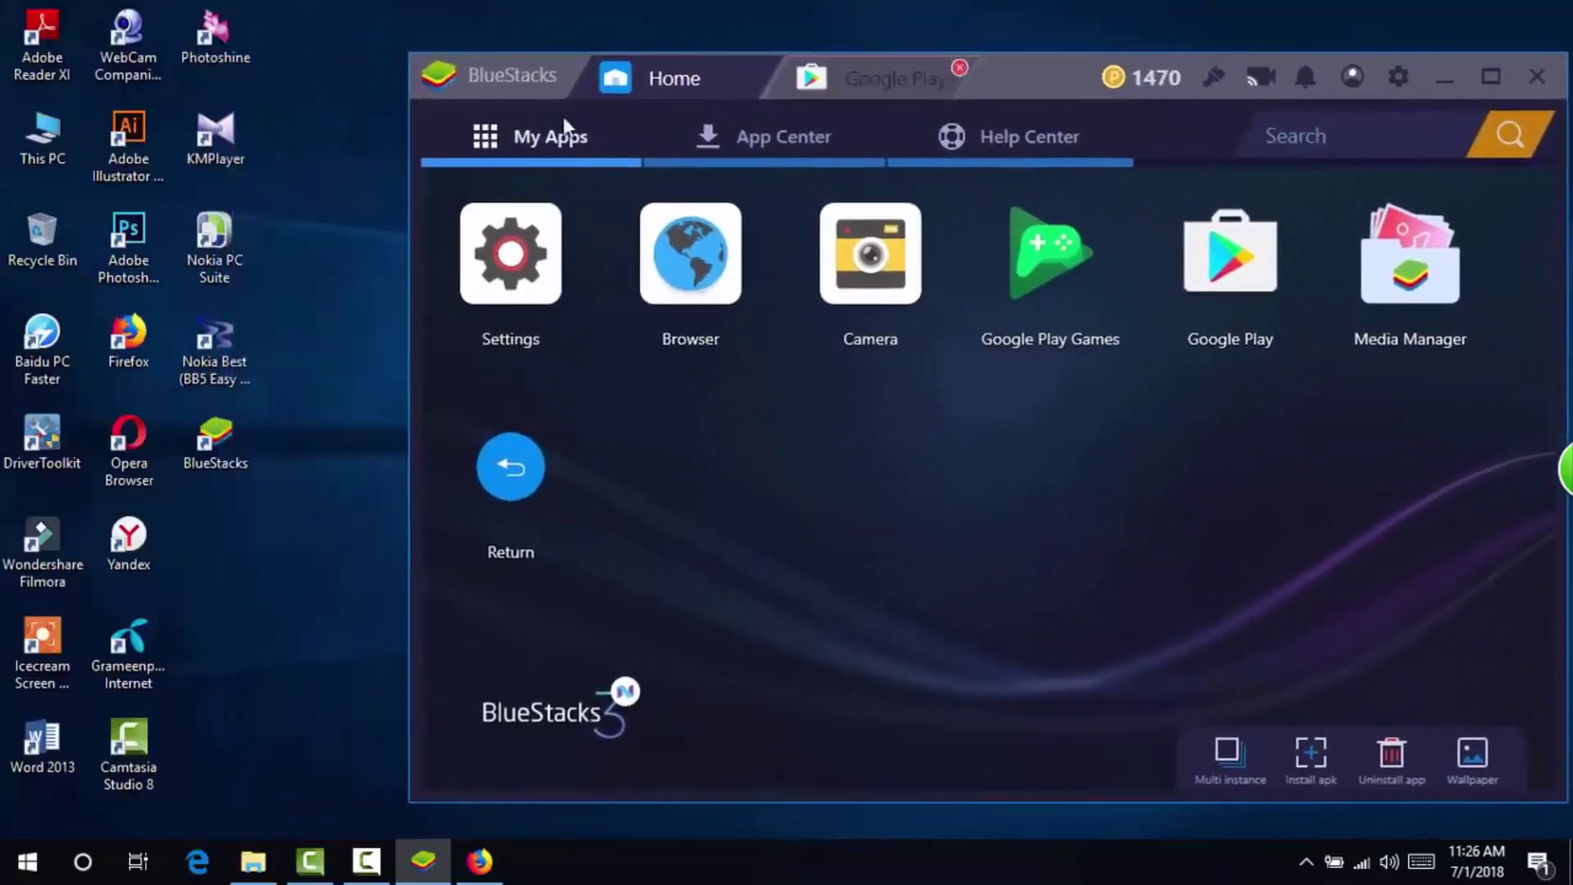
# Open This PC maximized and browse to Globalization Zone (D:) > ANDROID Zone > Update.
pyautogui.click(33, 141)
pyautogui.doubleClick(31, 141)
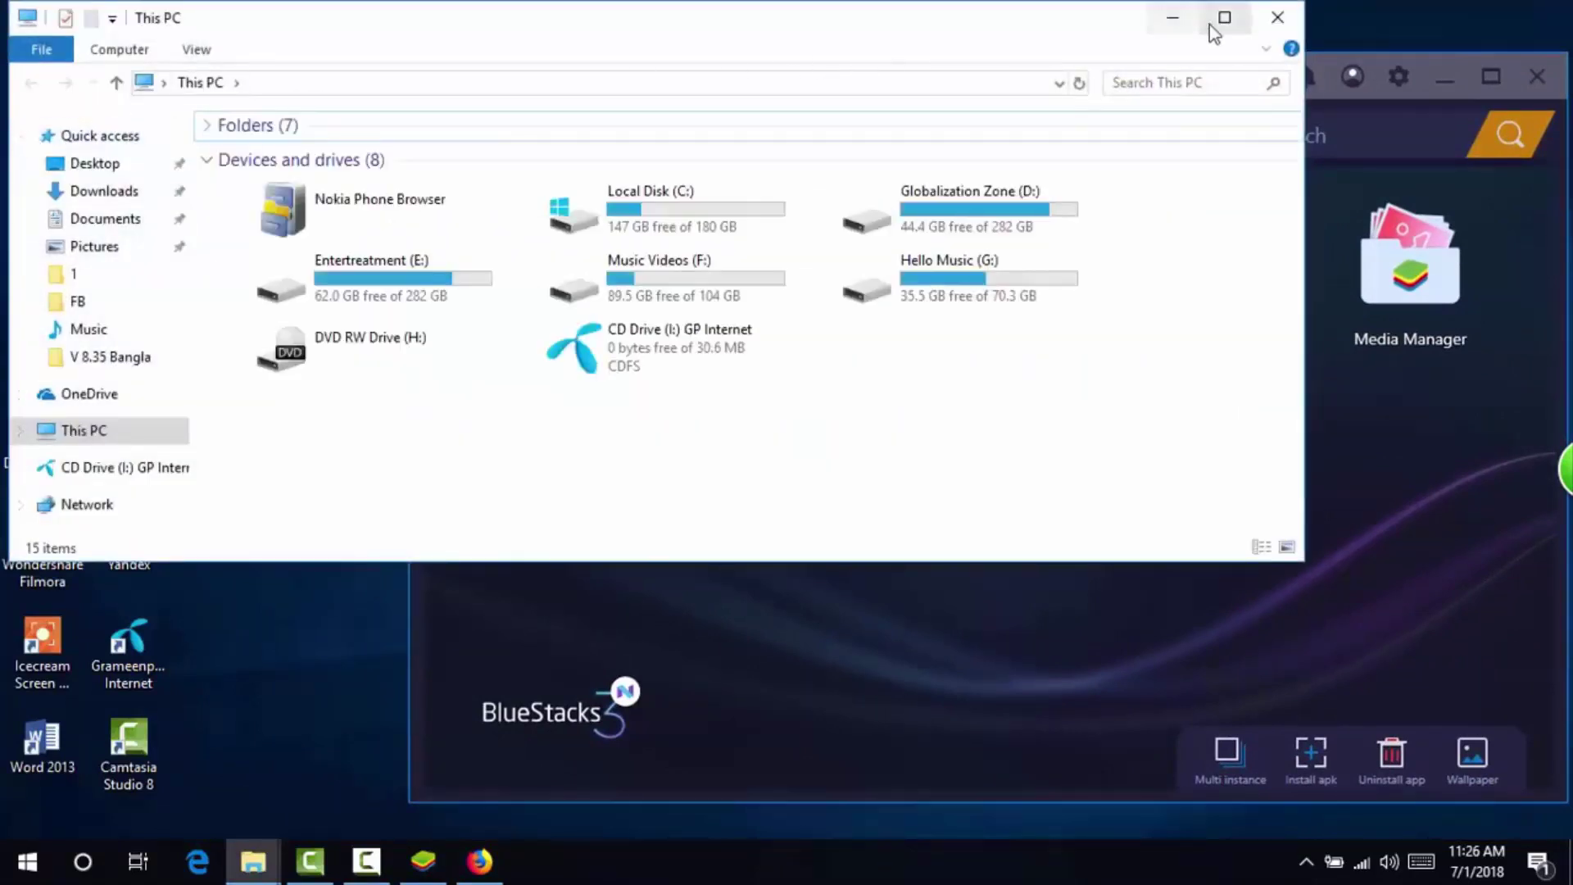
pyautogui.click(1212, 20)
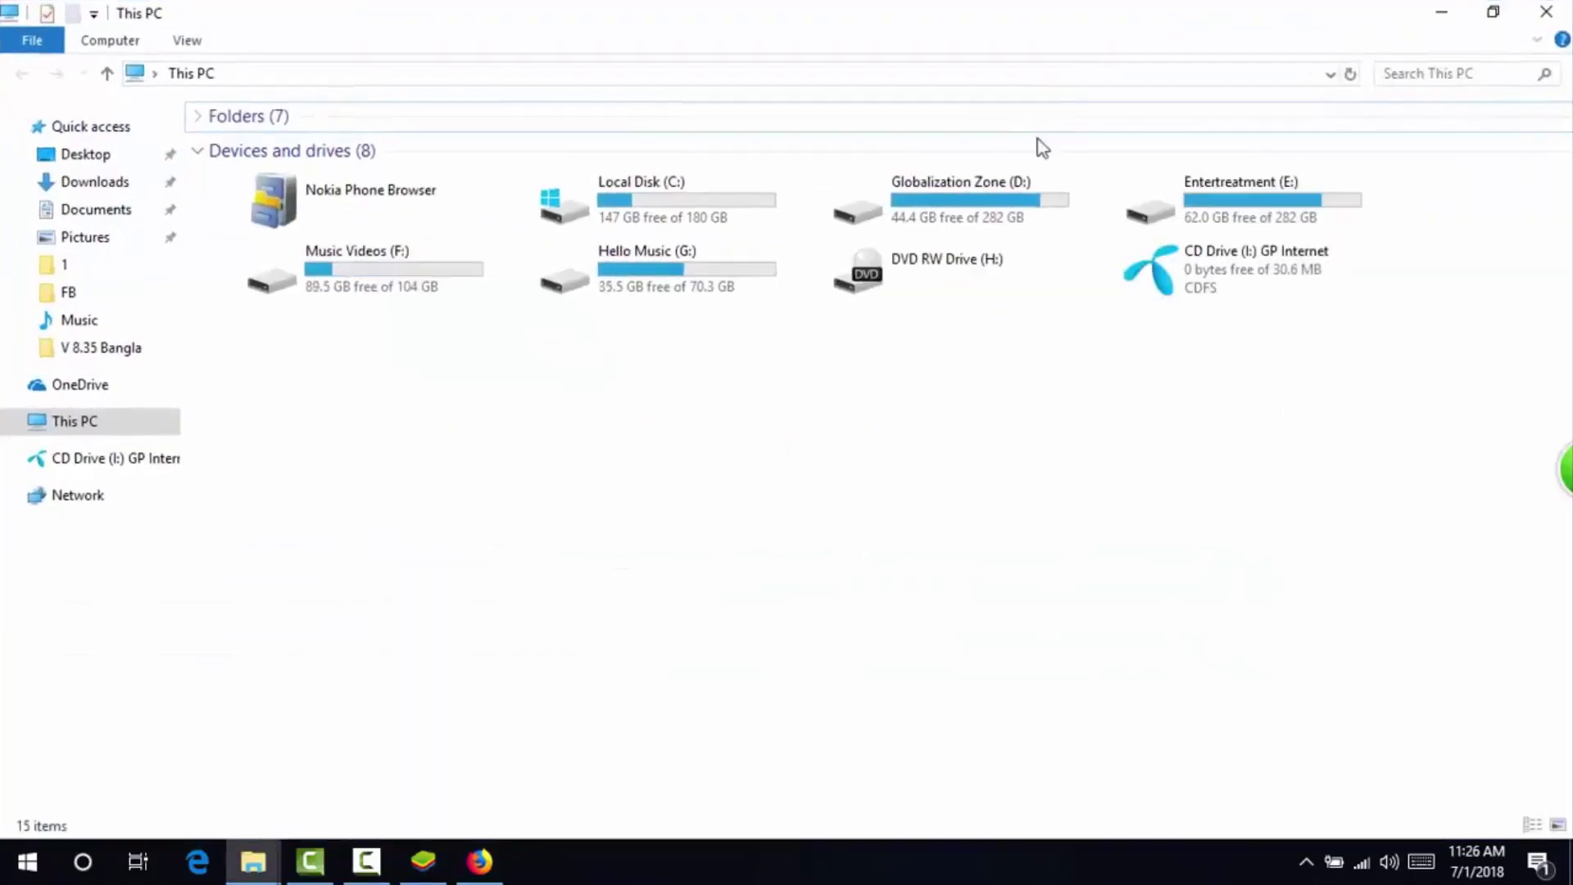
pyautogui.doubleClick(933, 207)
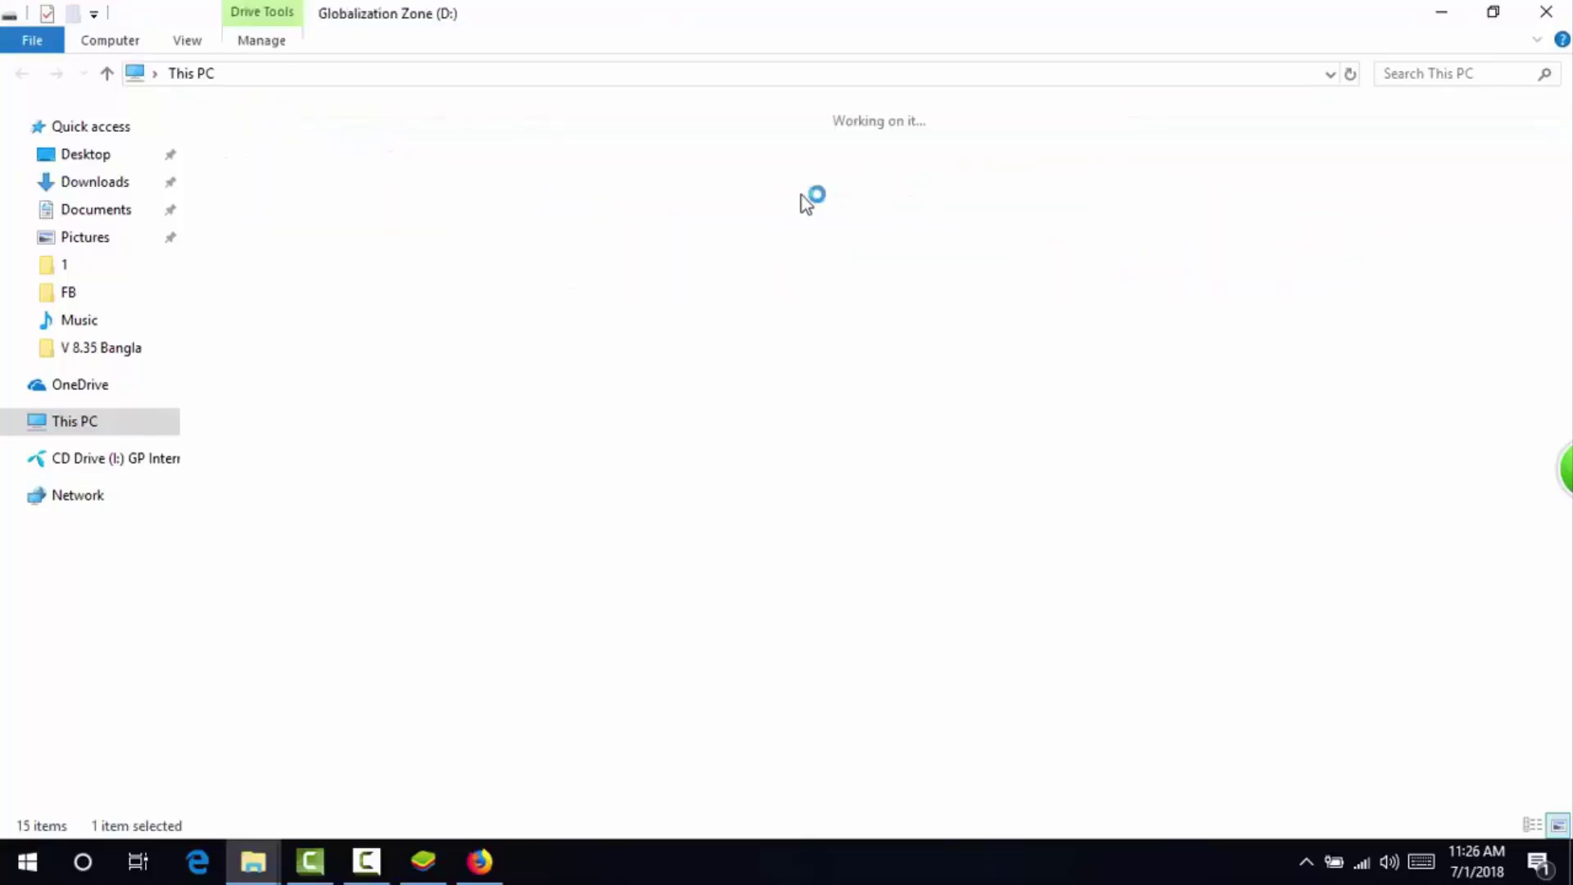
pyautogui.doubleClick(287, 183)
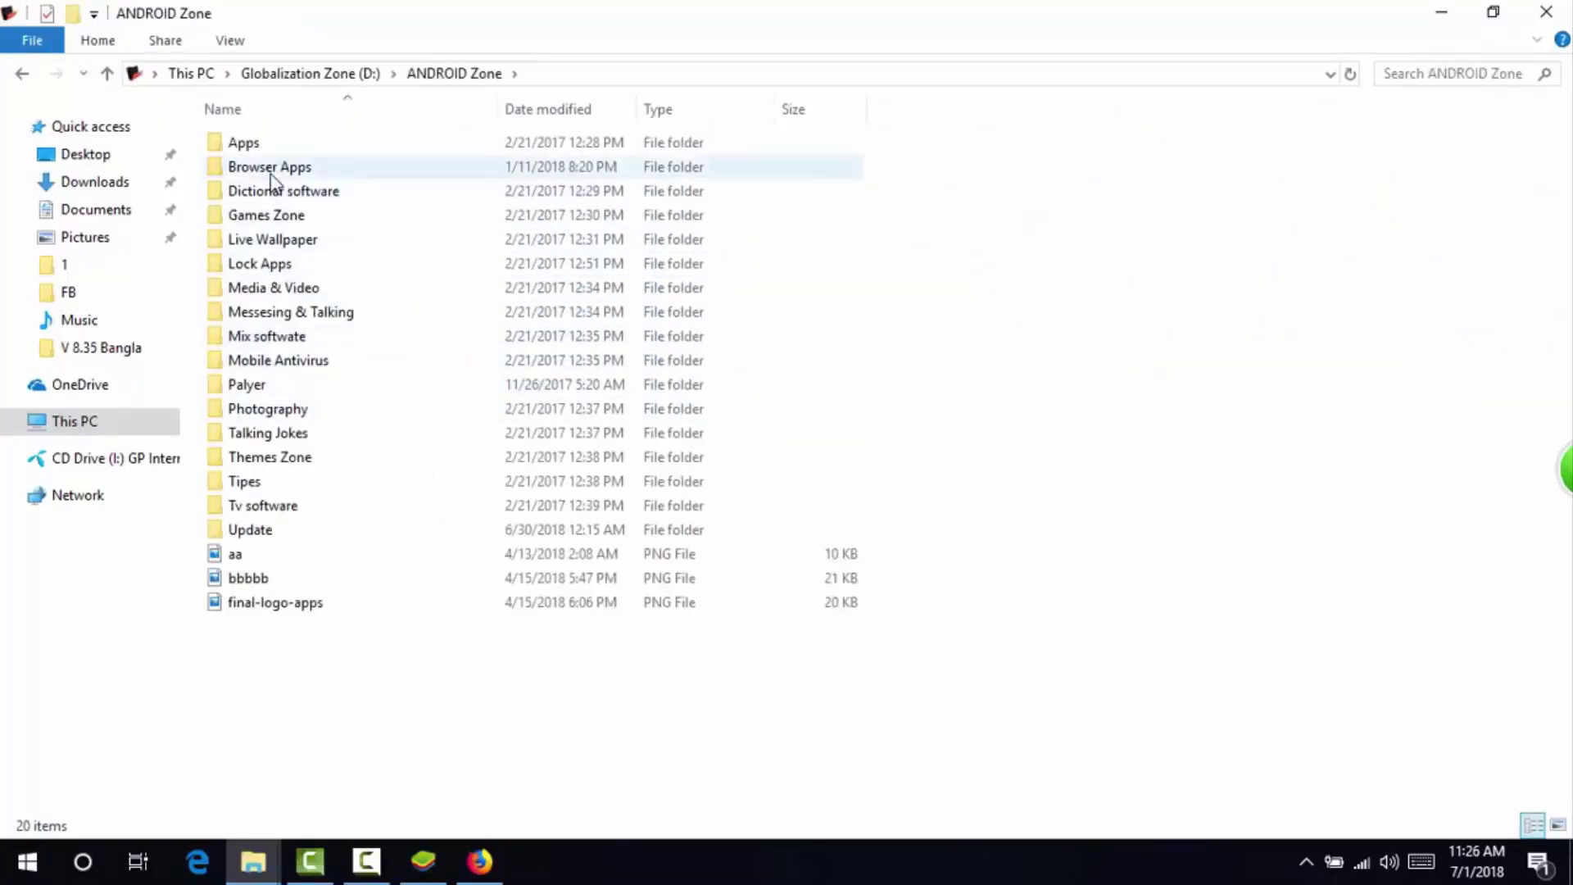
pyautogui.doubleClick(244, 531)
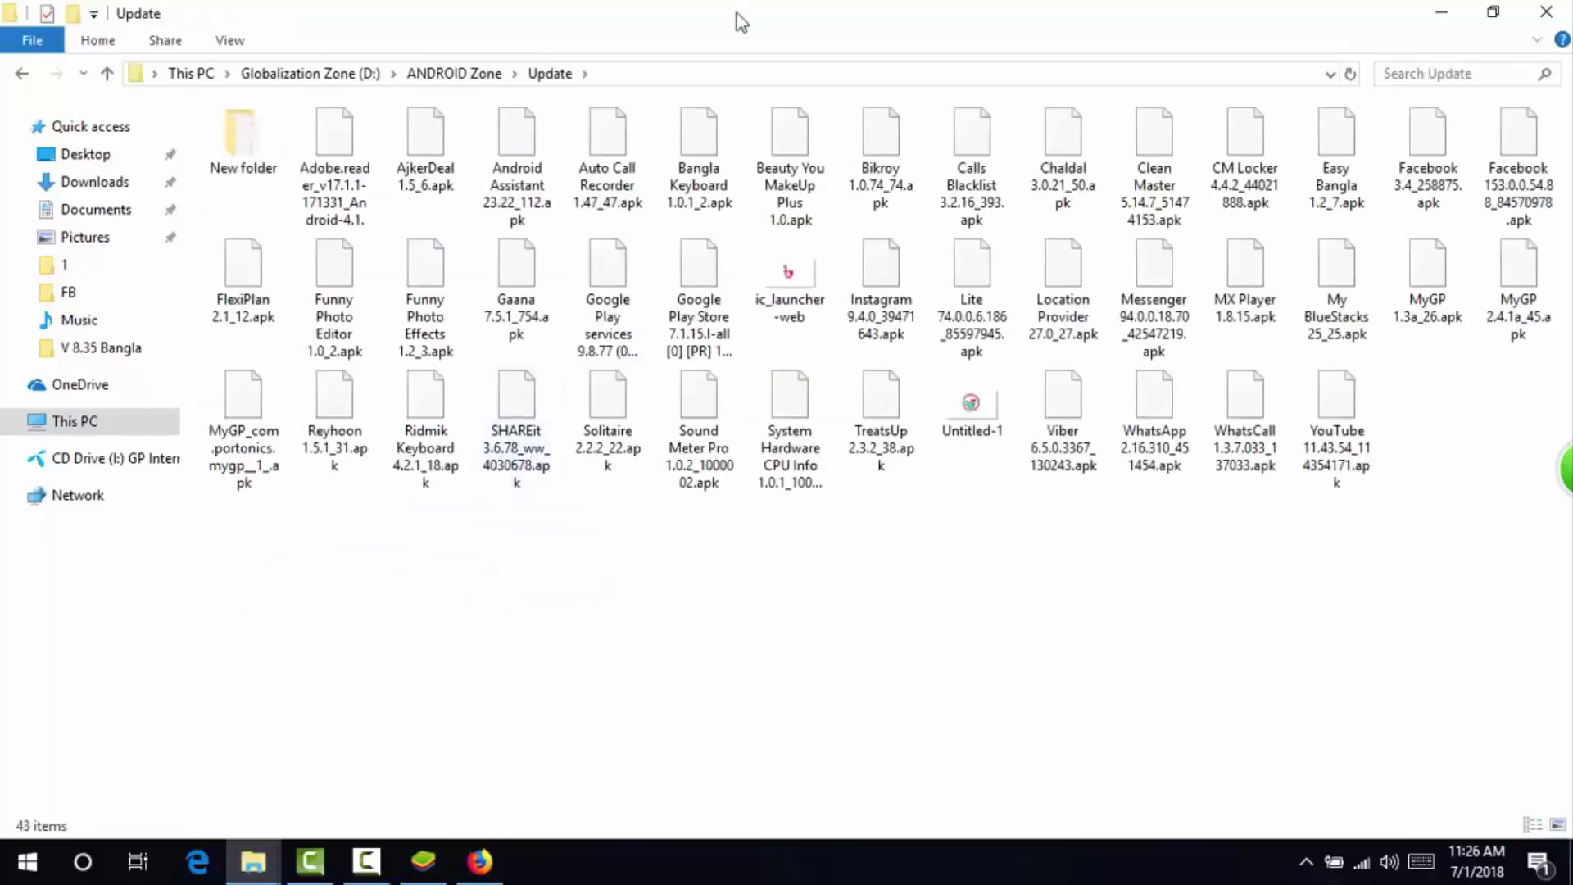
# Drag the SHAREit apk onto the BlueStacks window to install it, then return to My Apps.
pyautogui.moveTo(738, 10); pyautogui.dragTo(501, 88)
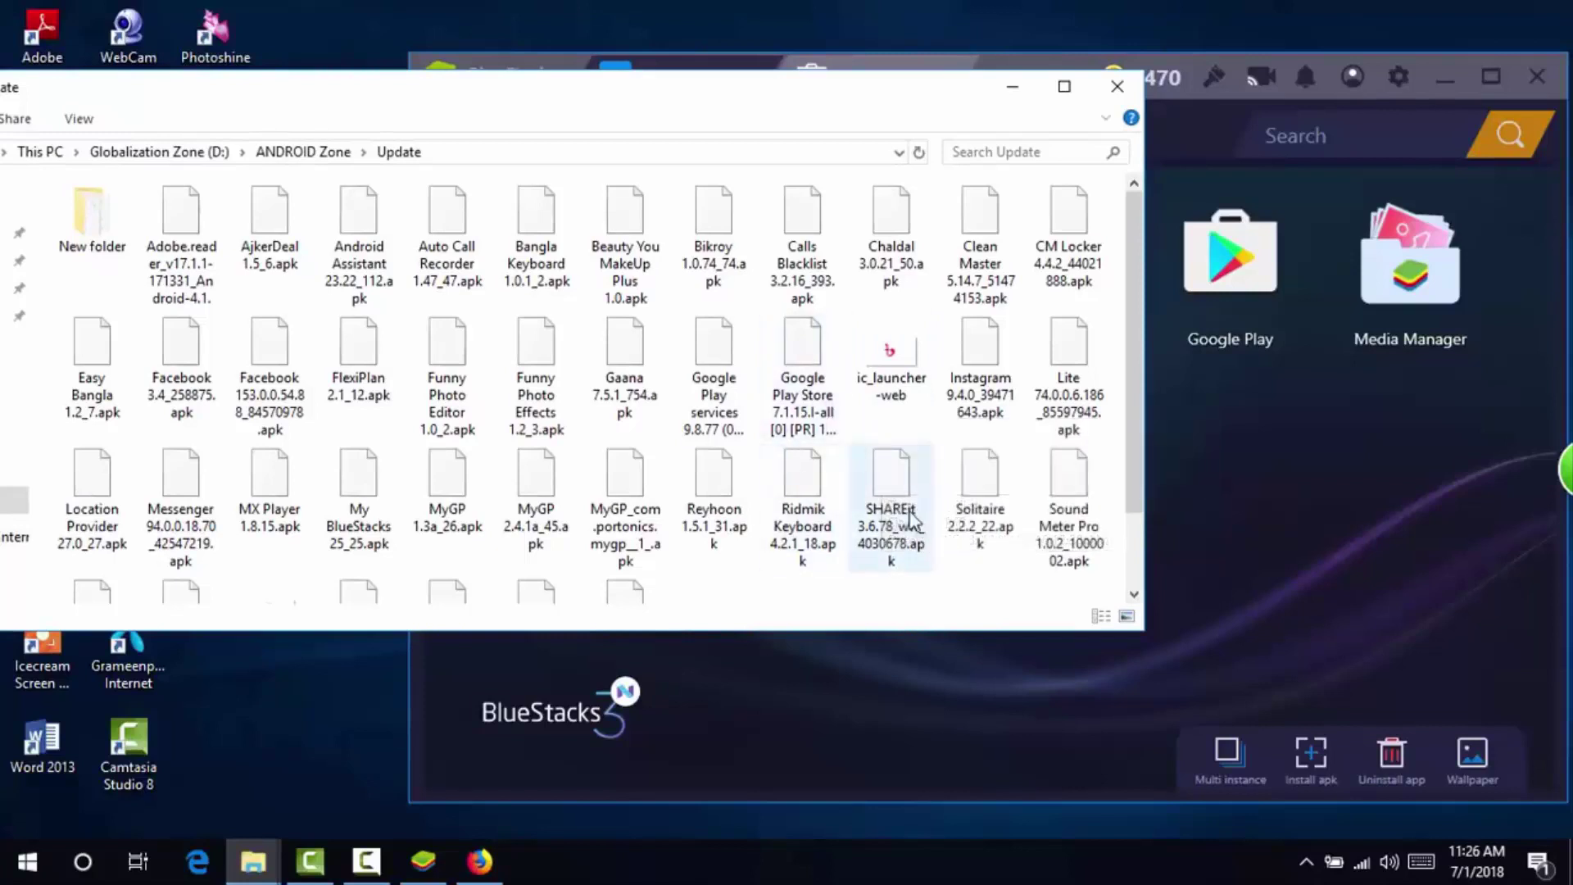
pyautogui.moveTo(893, 508); pyautogui.dragTo(1317, 495)
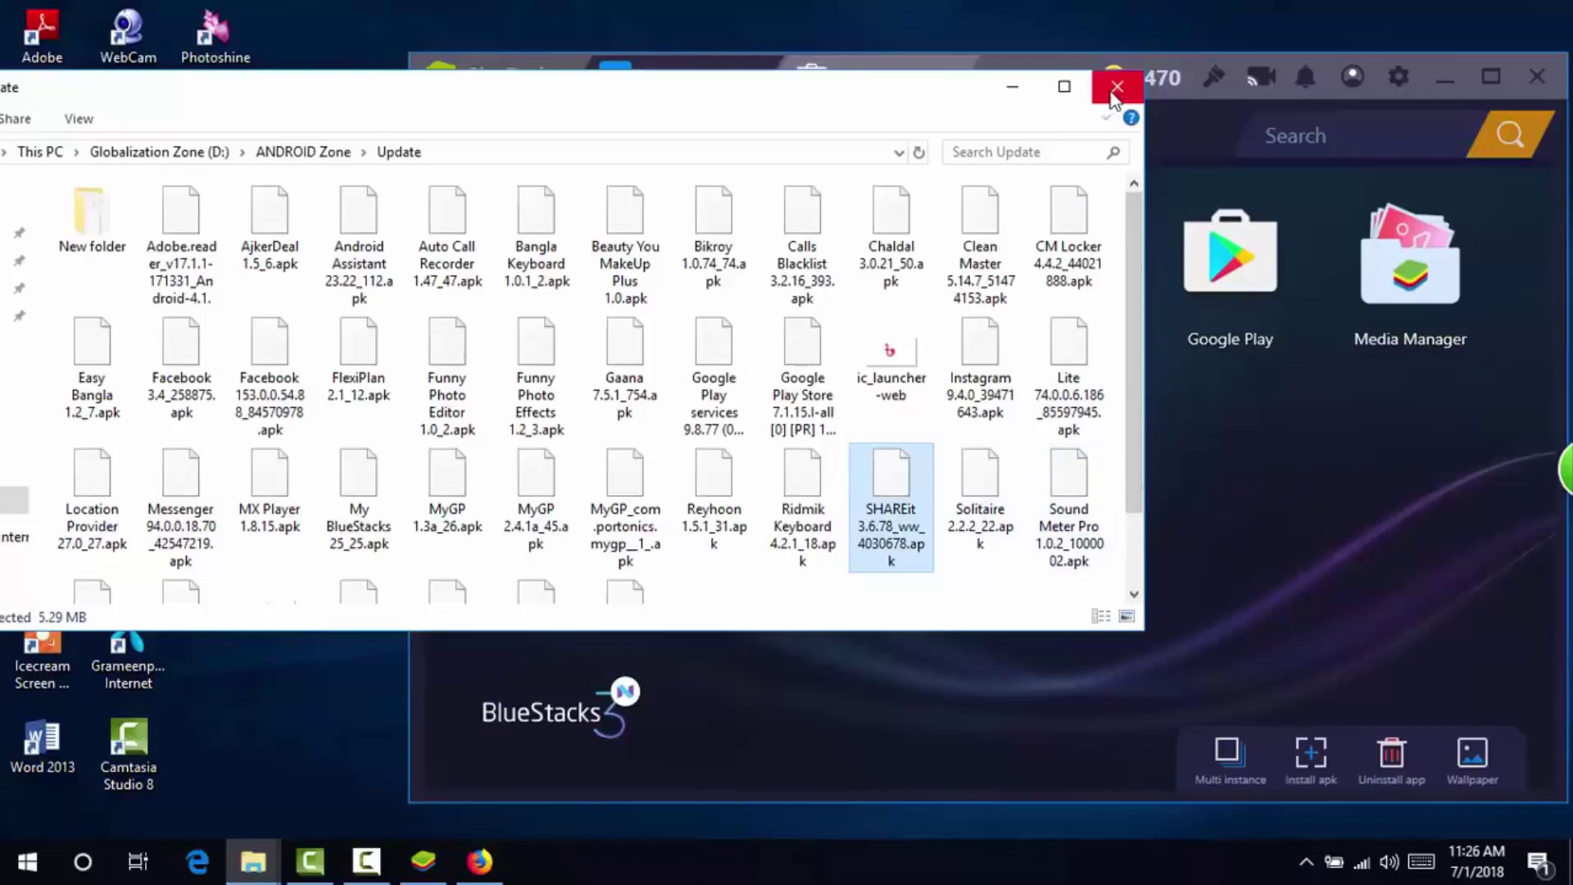
pyautogui.moveTo(963, 103); pyautogui.dragTo(788, 227)
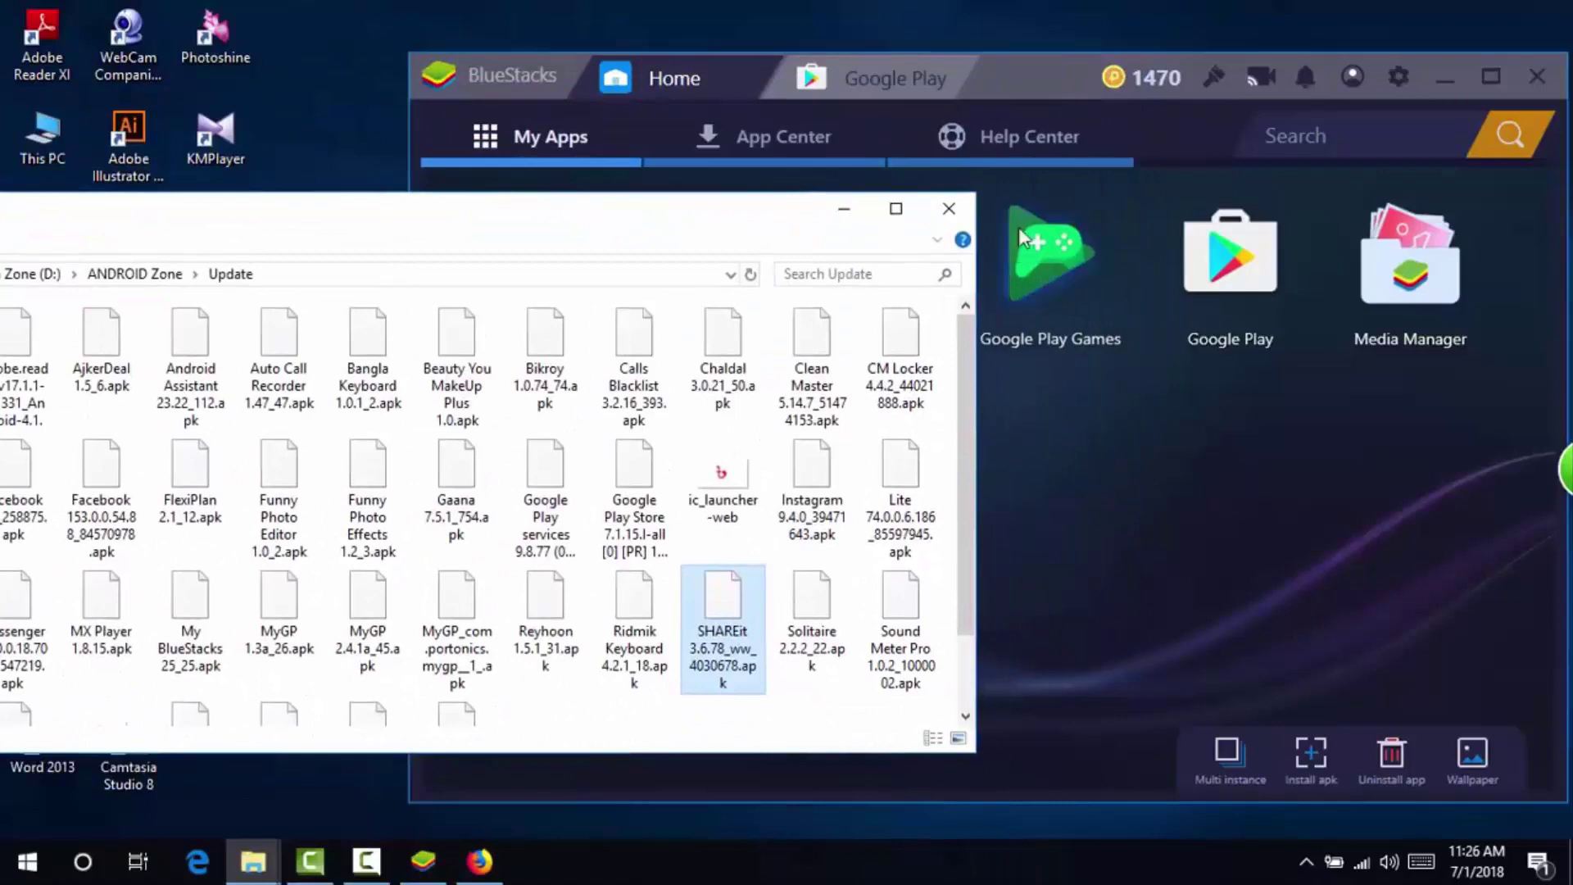
pyautogui.click(1491, 78)
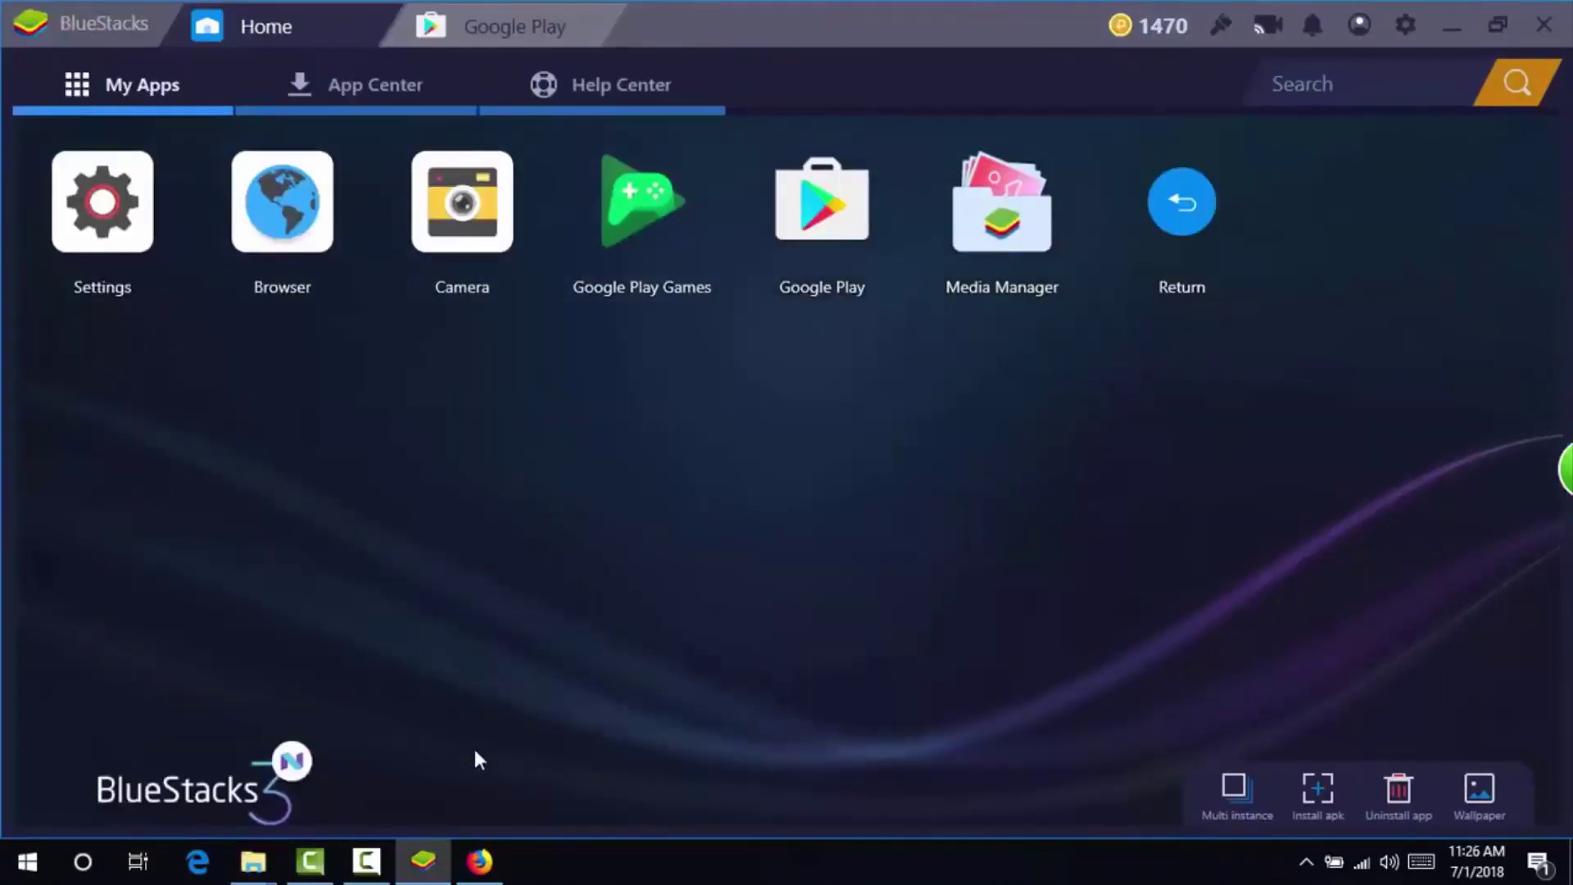
pyautogui.click(1494, 25)
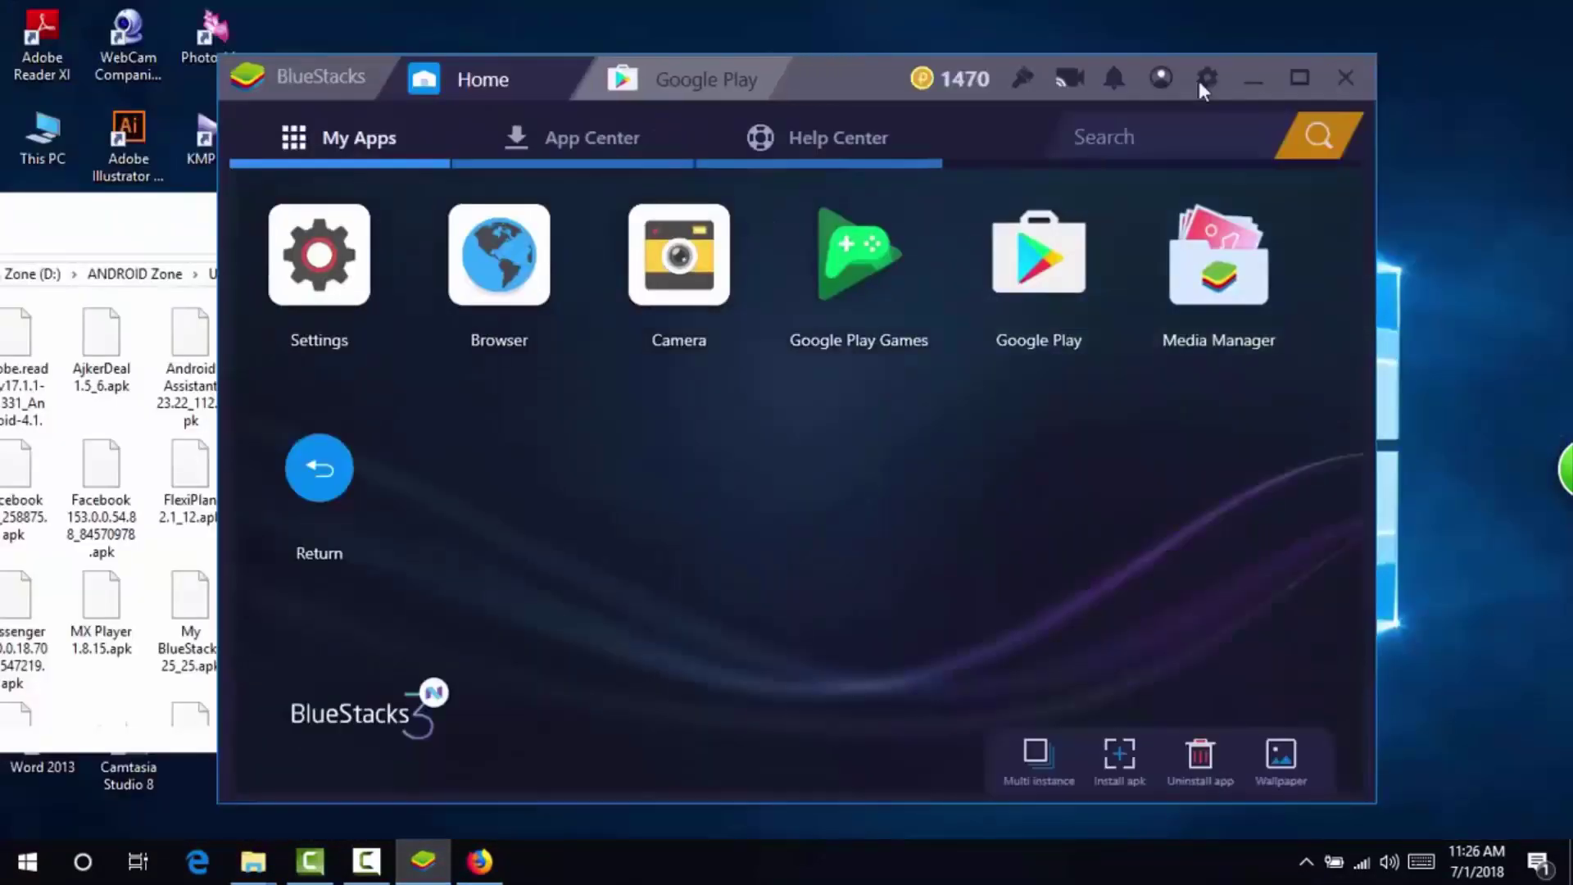
pyautogui.click(337, 457)
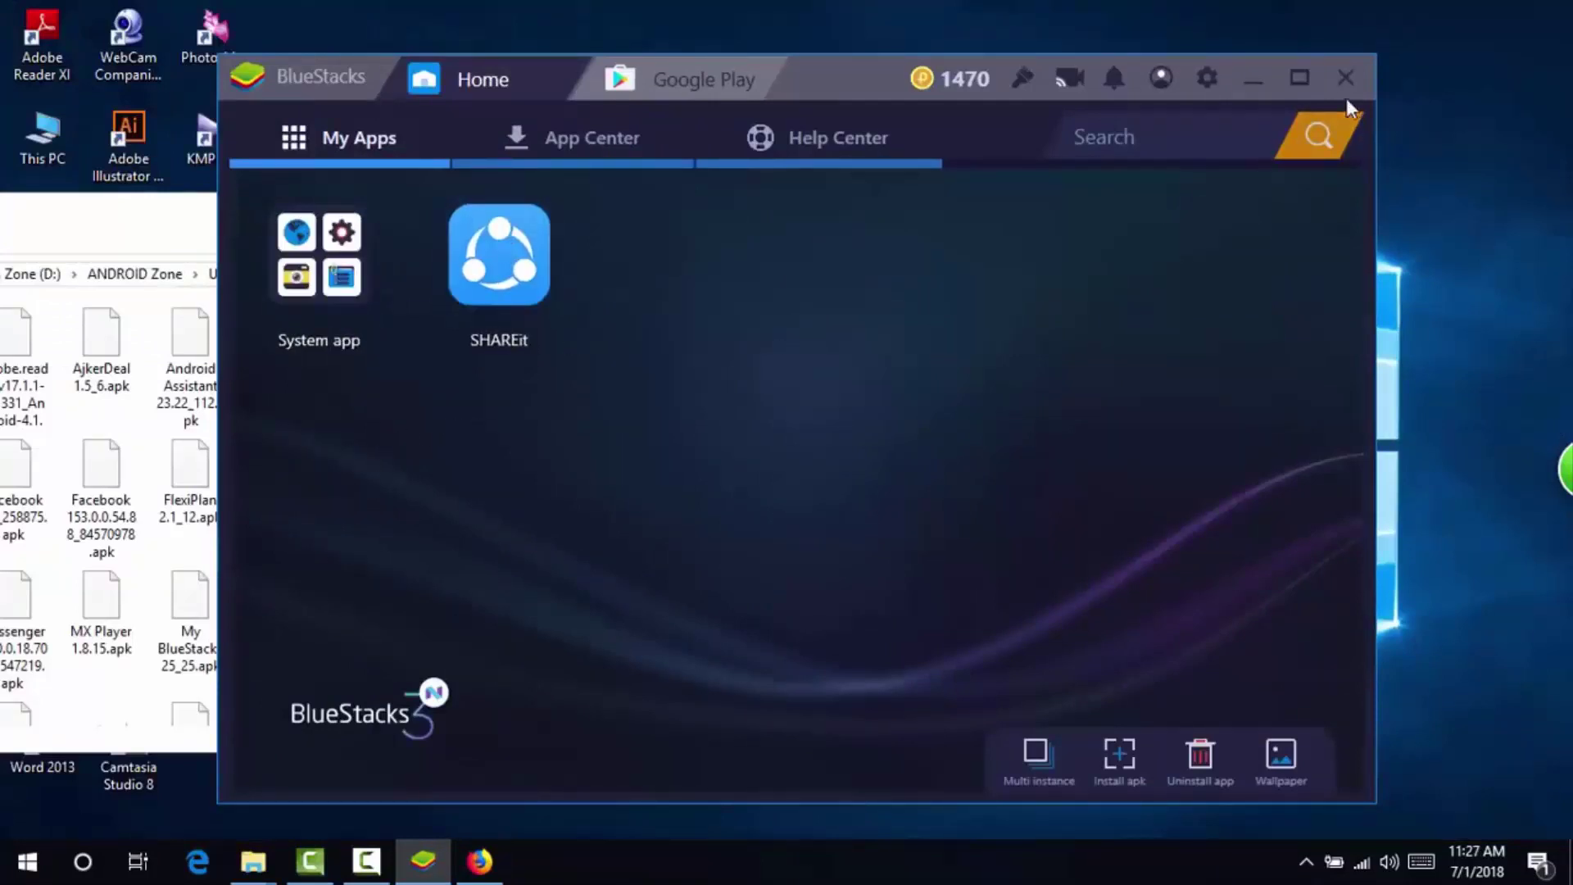
# Maximize BlueStacks, open SHAREit to its welcome screen, then close its tab.
pyautogui.click(1302, 79)
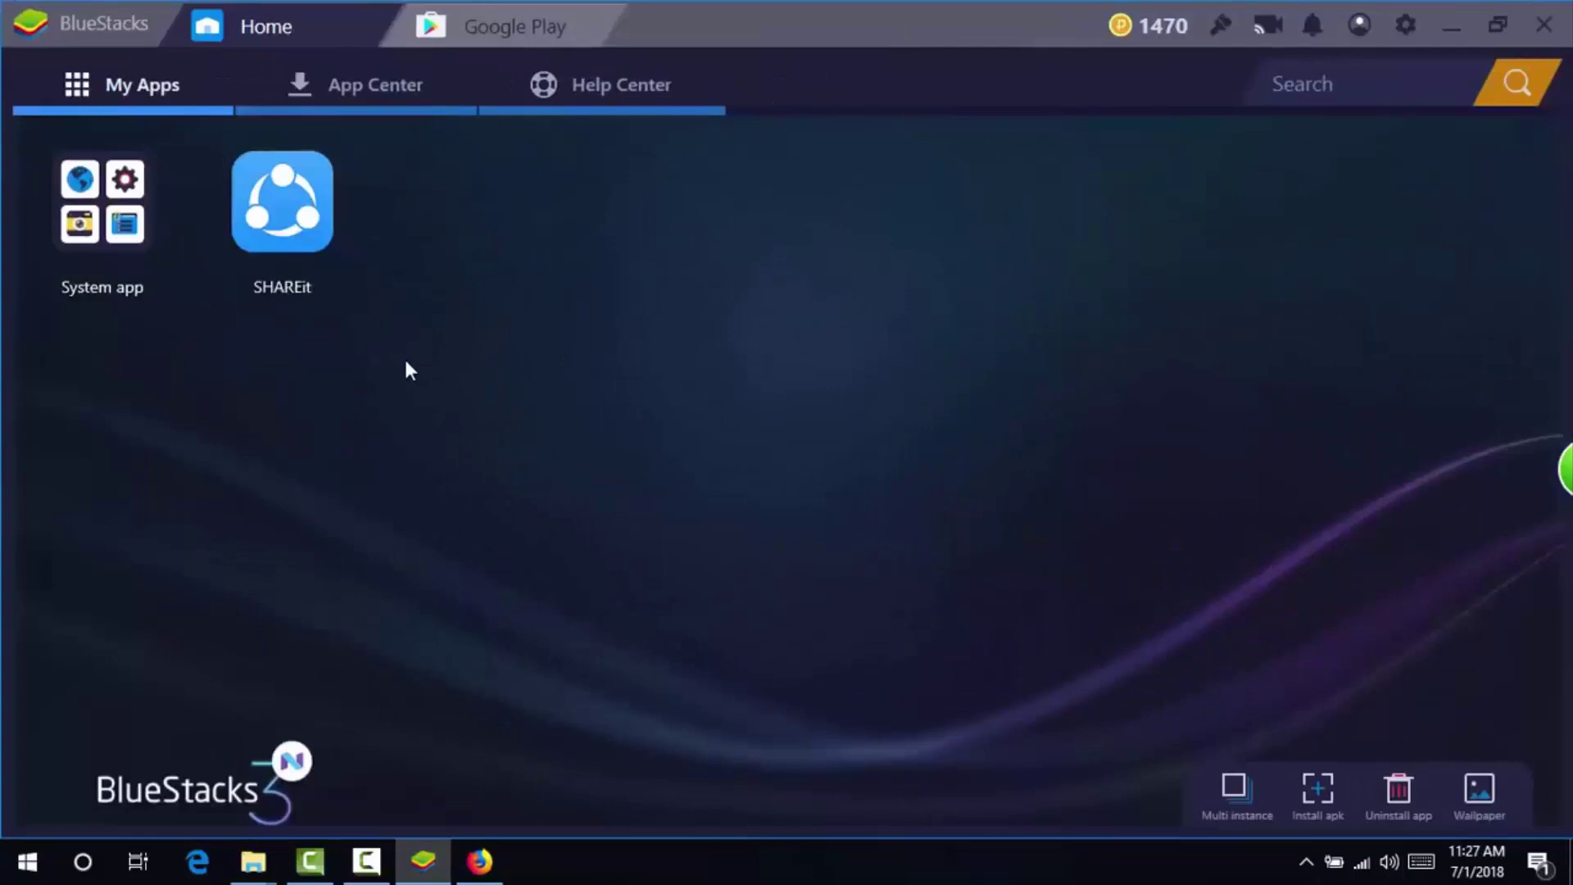
pyautogui.click(305, 247)
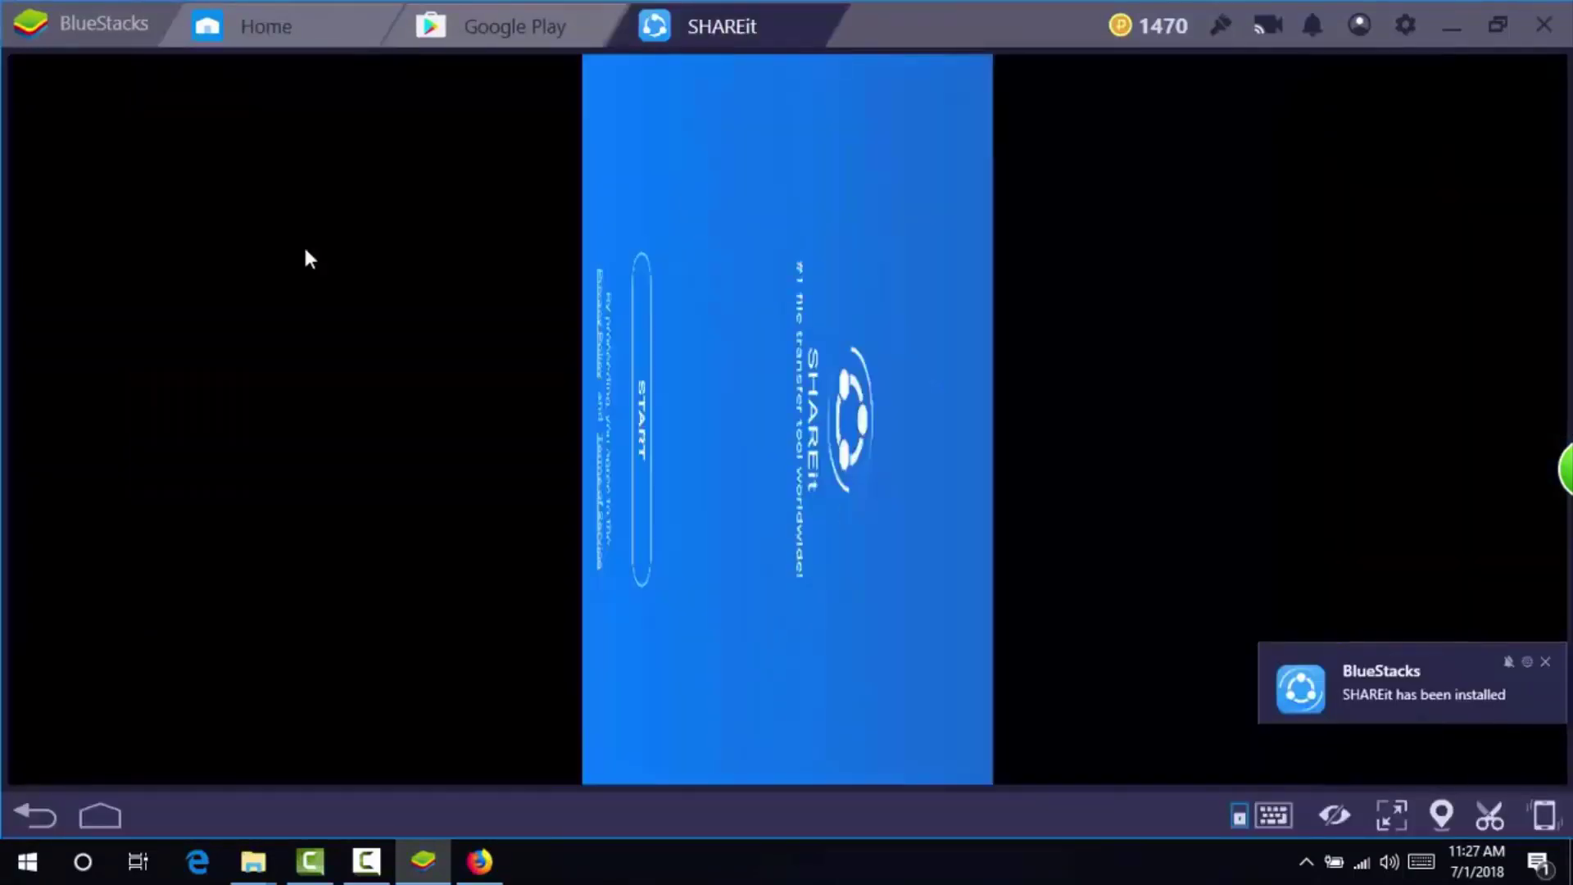
pyautogui.click(832, 18)
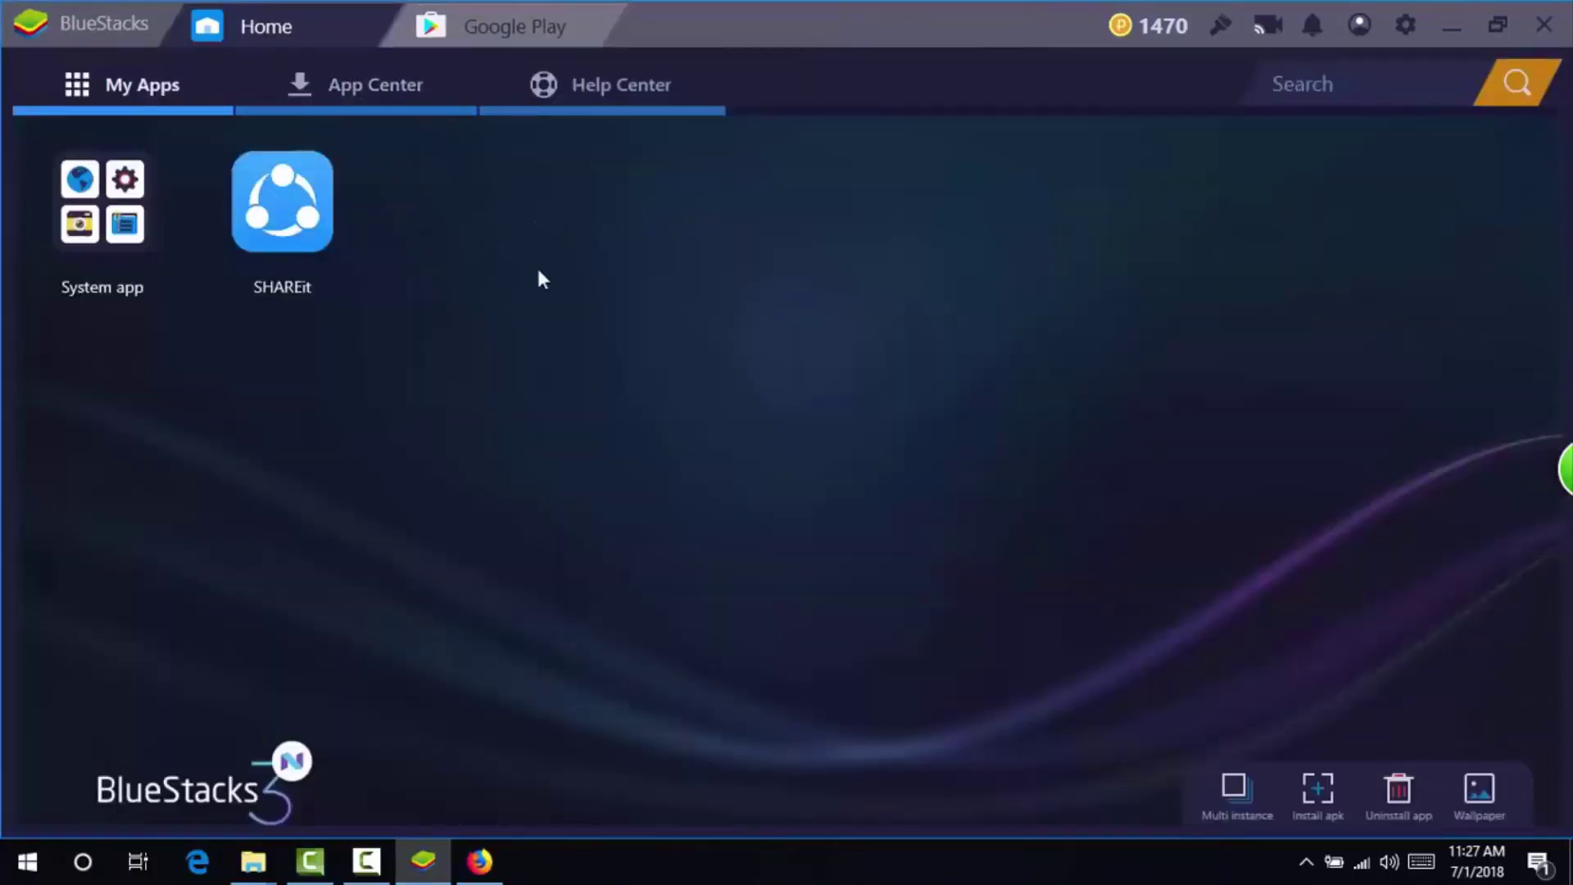
# Minimize BlueStacks, close File Explorer, and refresh the desktop so the SHAREit shortcut appears.
pyautogui.click(1449, 29)
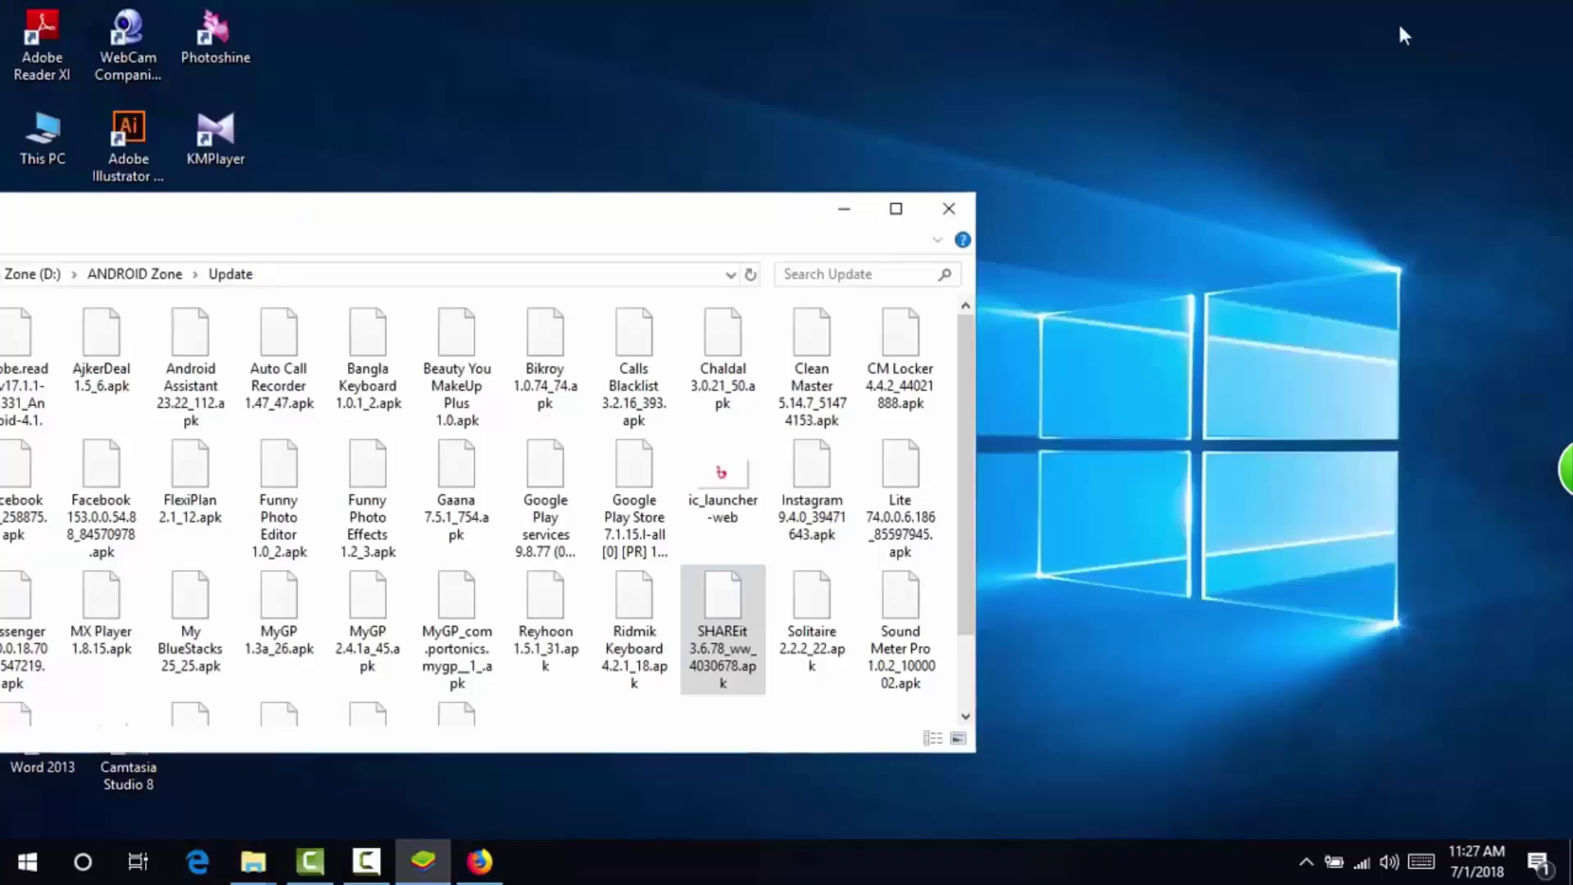
pyautogui.click(950, 207)
pyautogui.rightClick(818, 181)
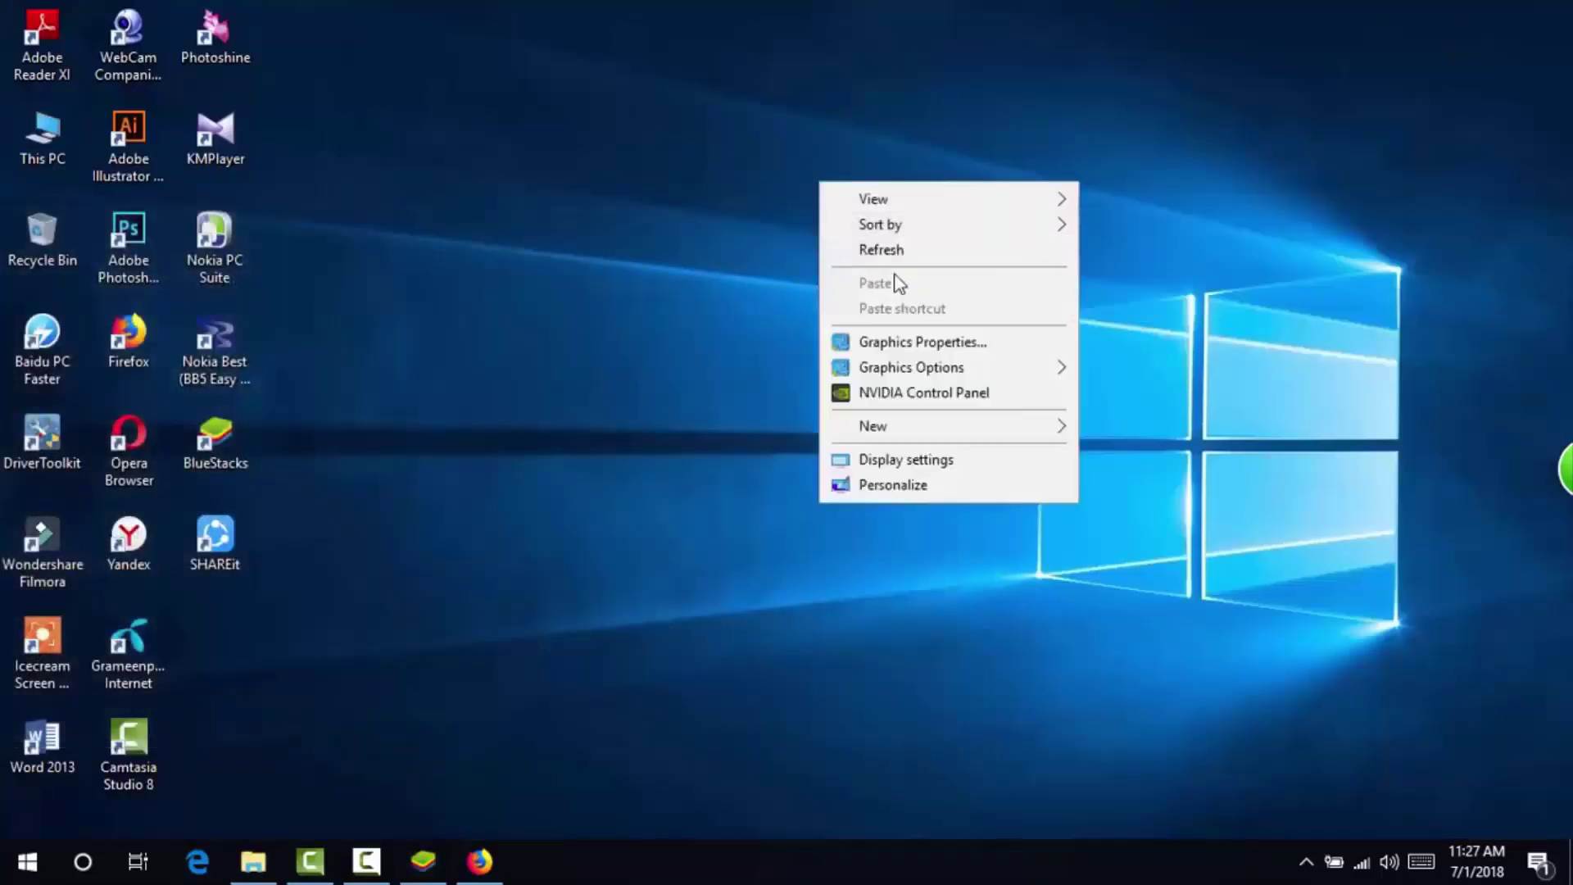
pyautogui.click(888, 263)
pyautogui.rightClick(747, 204)
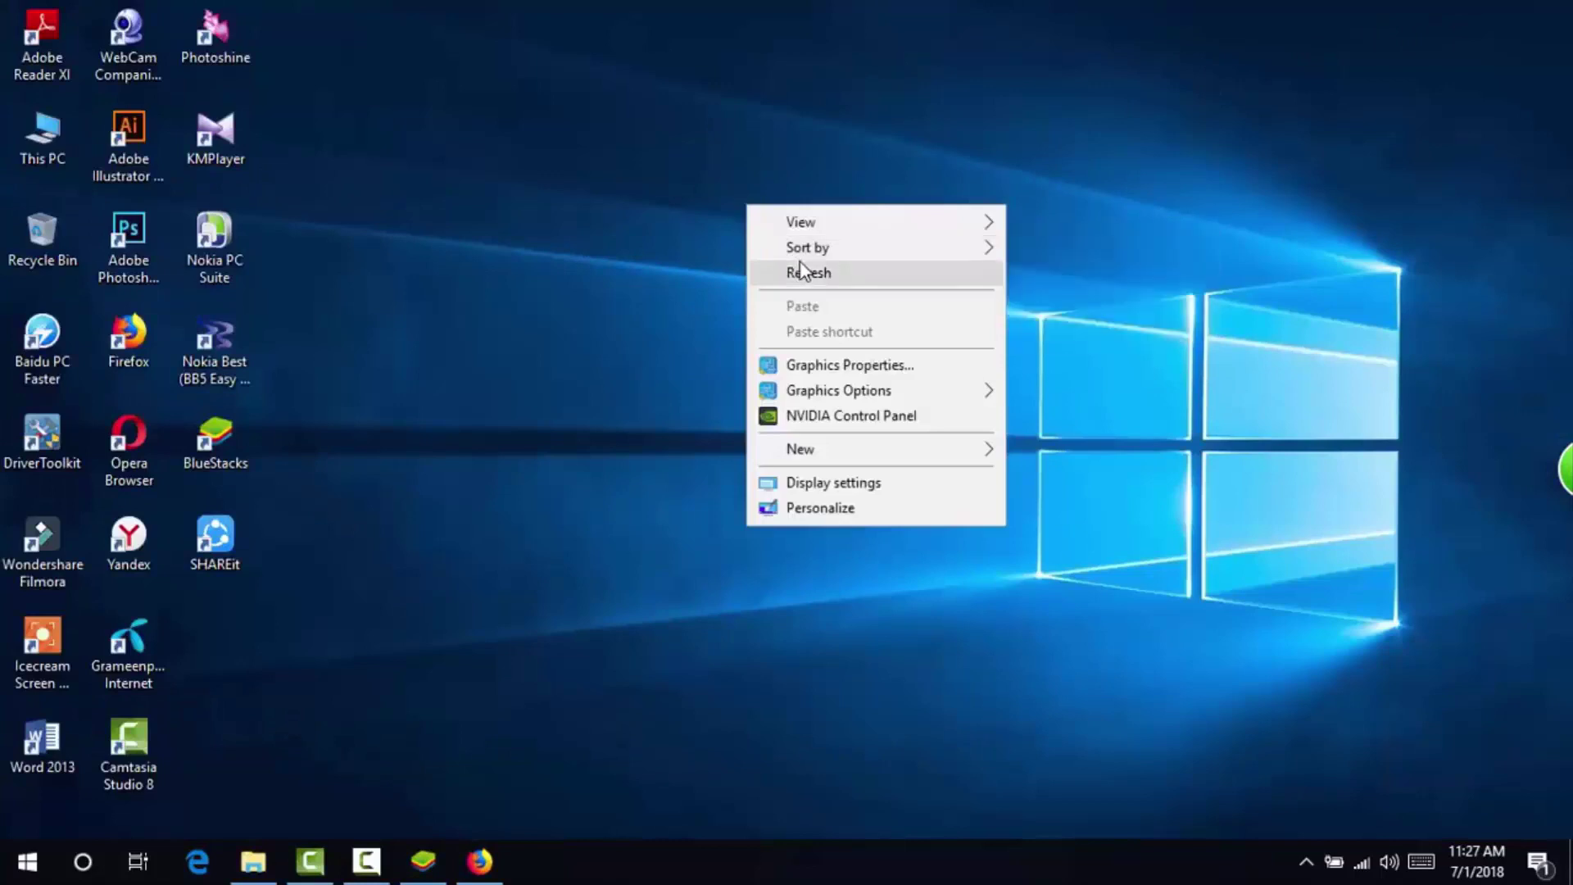
pyautogui.click(805, 272)
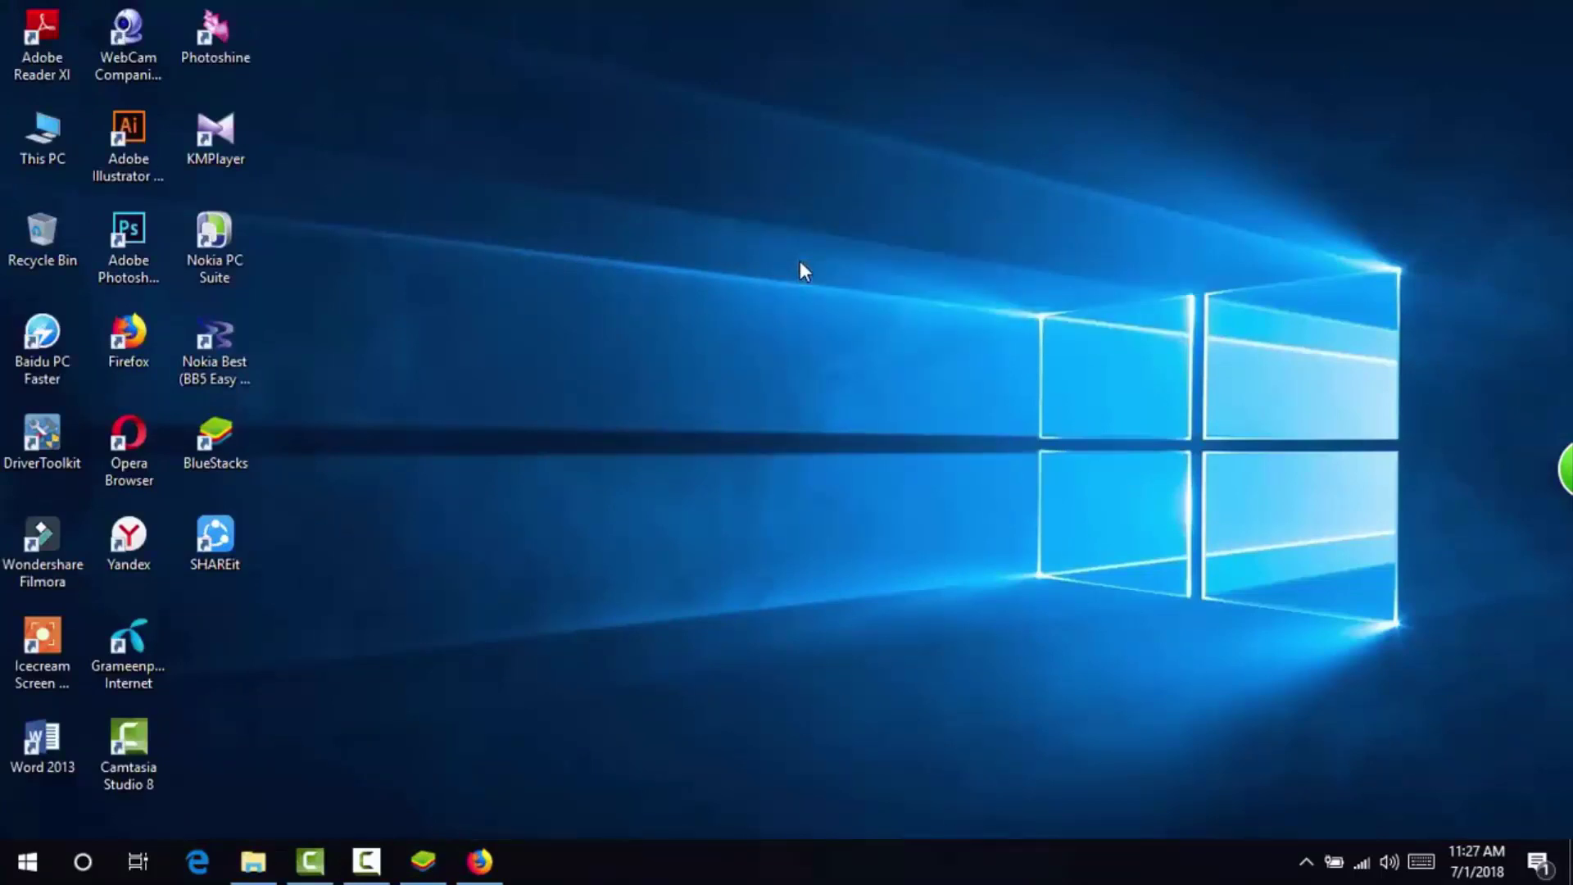